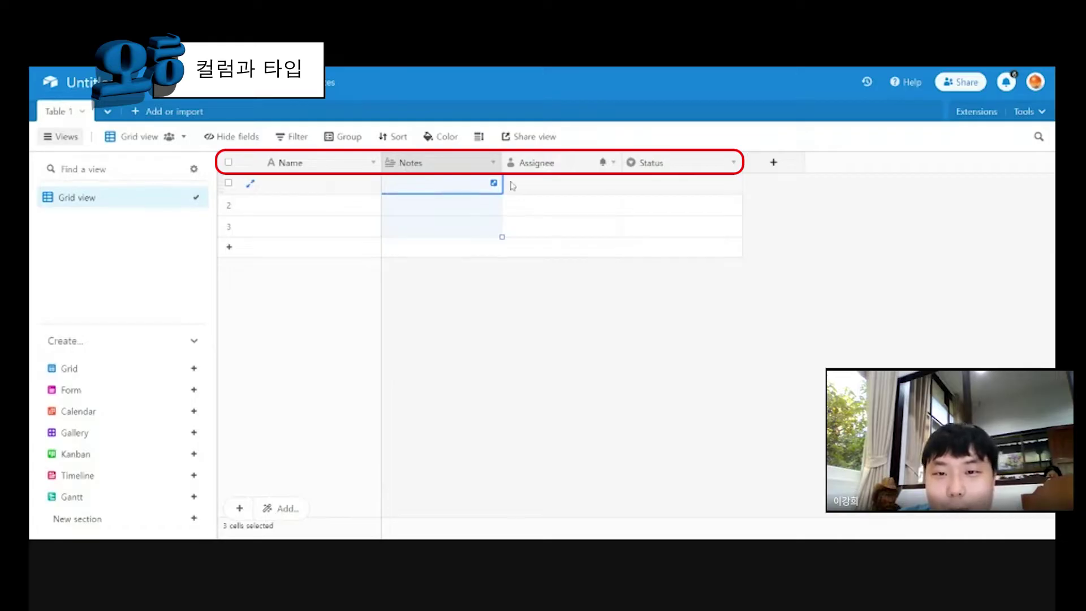
Change the Notes field to a Number field with Integer format.
click(649, 164)
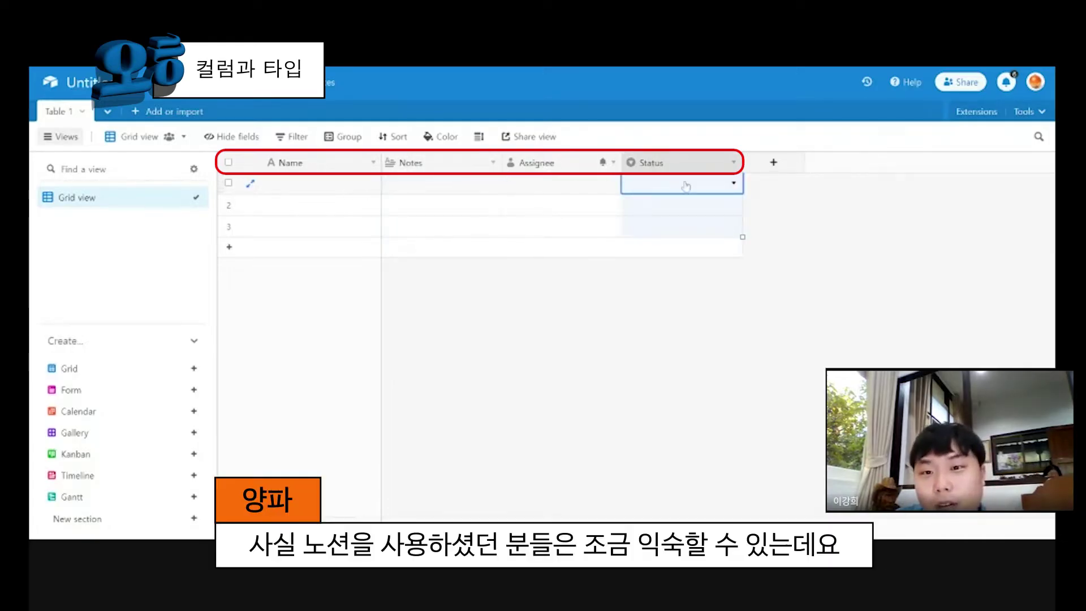
click(775, 207)
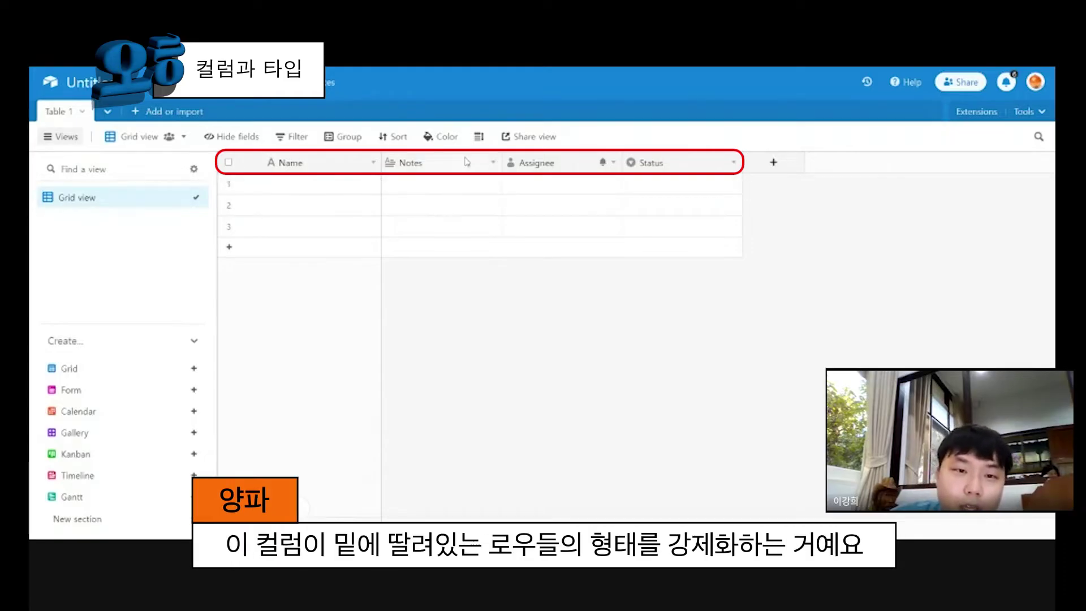
click(492, 166)
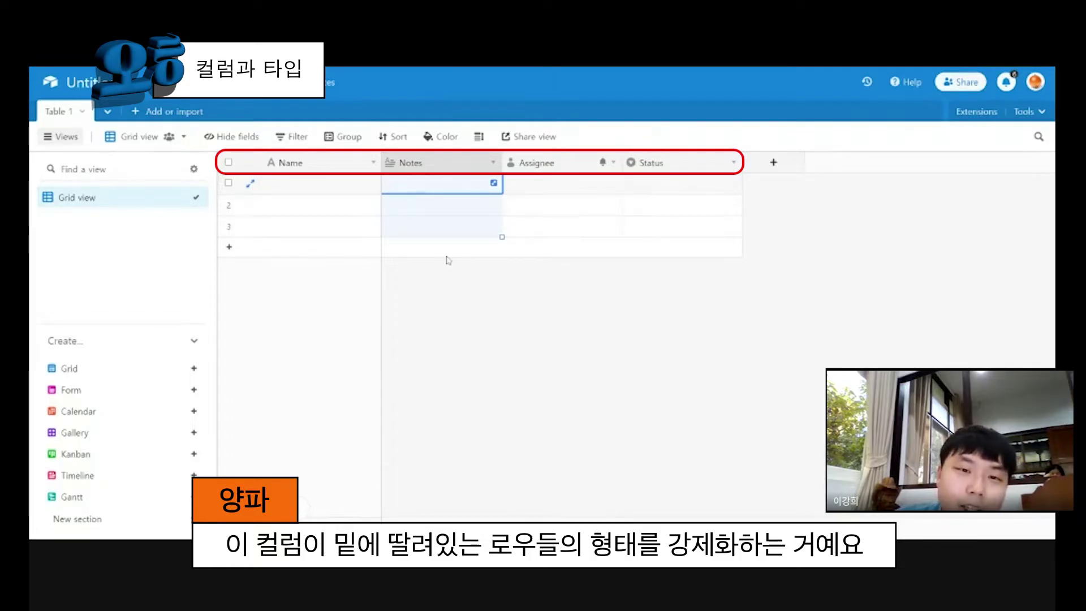
right_click(471, 162)
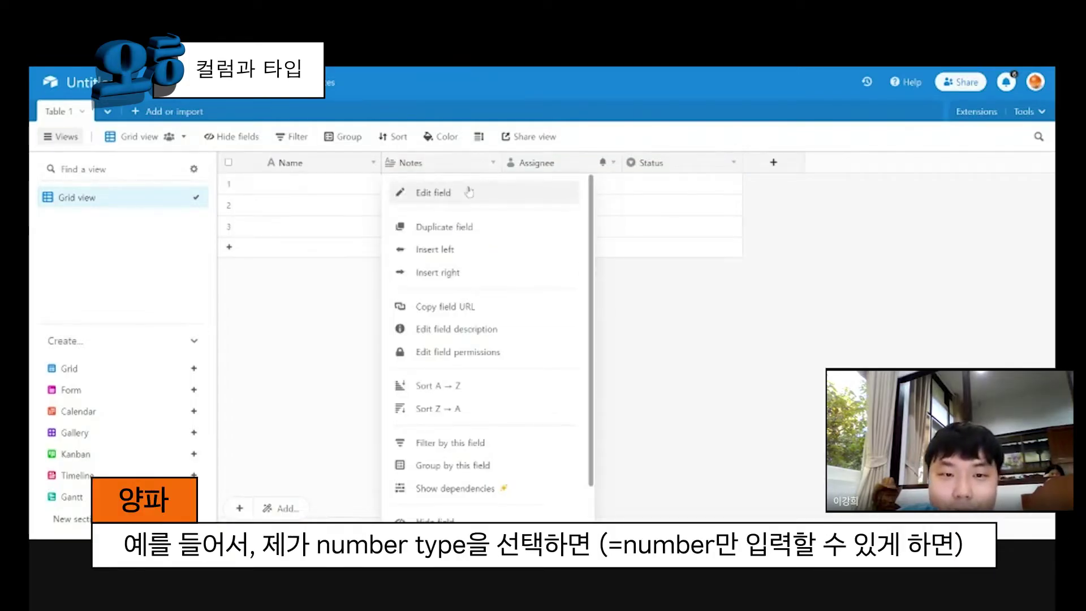
click(469, 194)
click(493, 228)
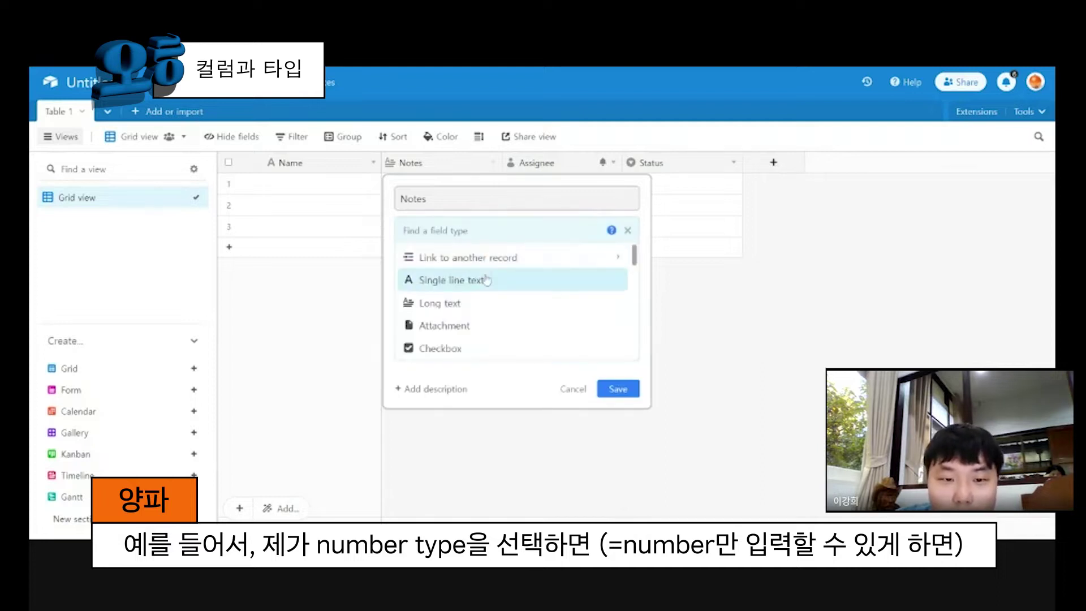
scroll(487, 309, down, 3)
scroll(484, 310, down, 2)
scroll(485, 334, up, 1)
click(485, 332)
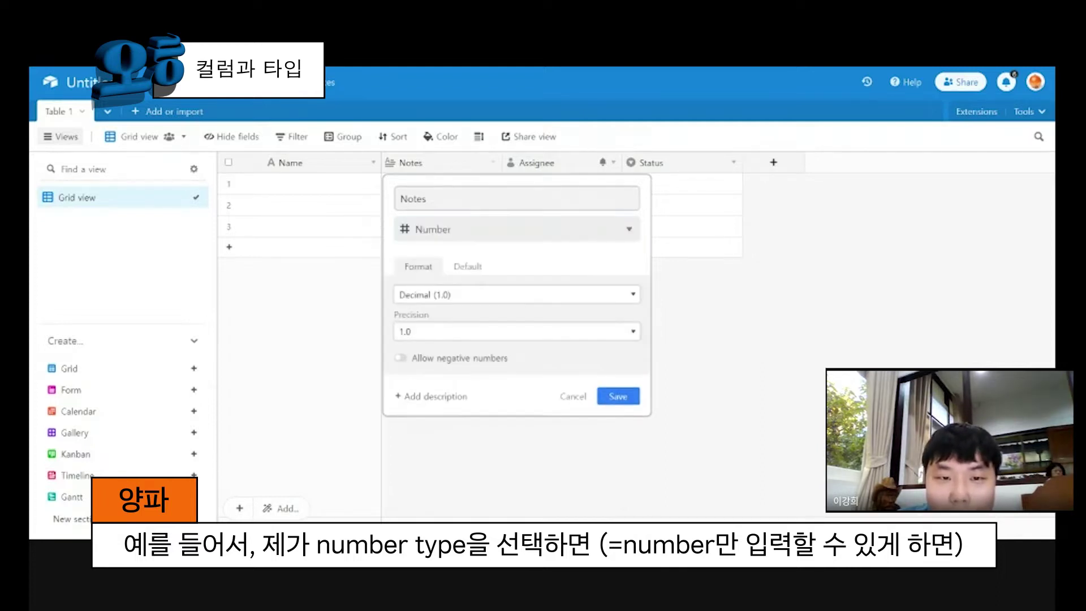
click(430, 315)
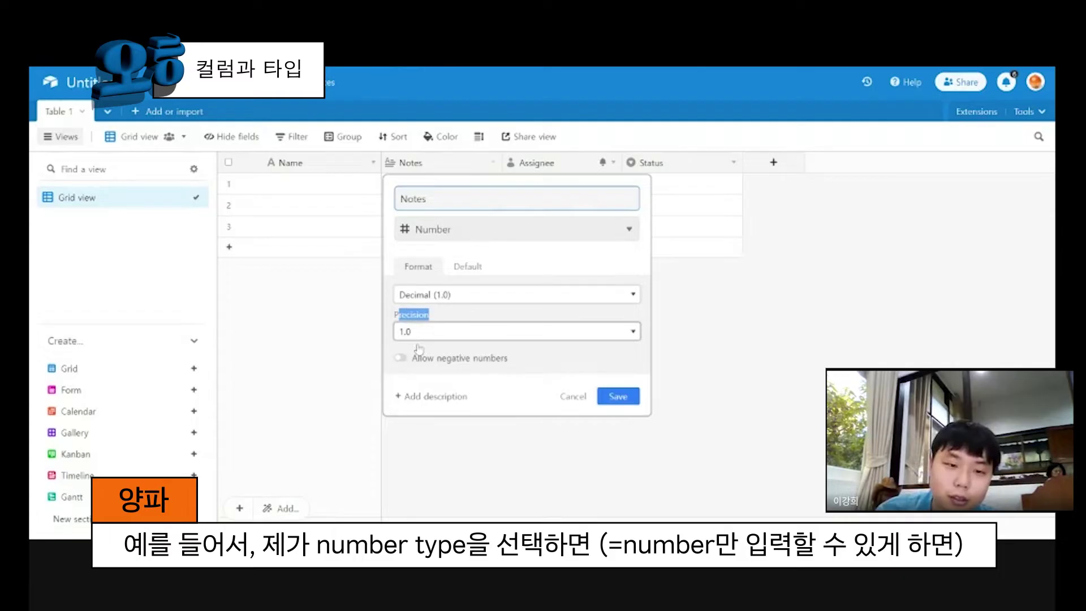
click(439, 294)
click(429, 314)
click(627, 359)
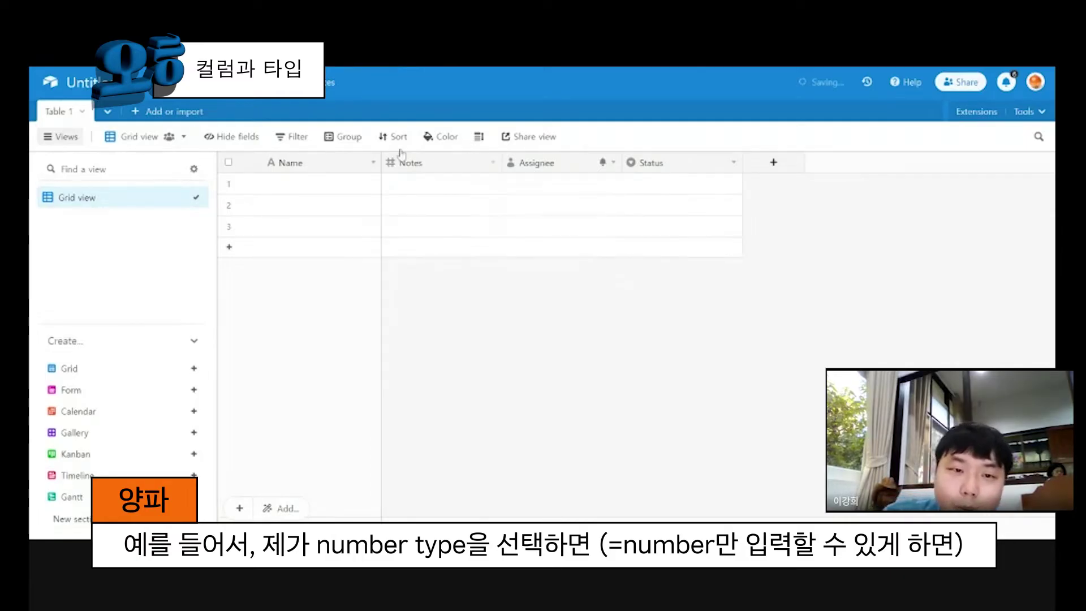
Enter 12312414 in row 1's Notes cell.
double_click(441, 184)
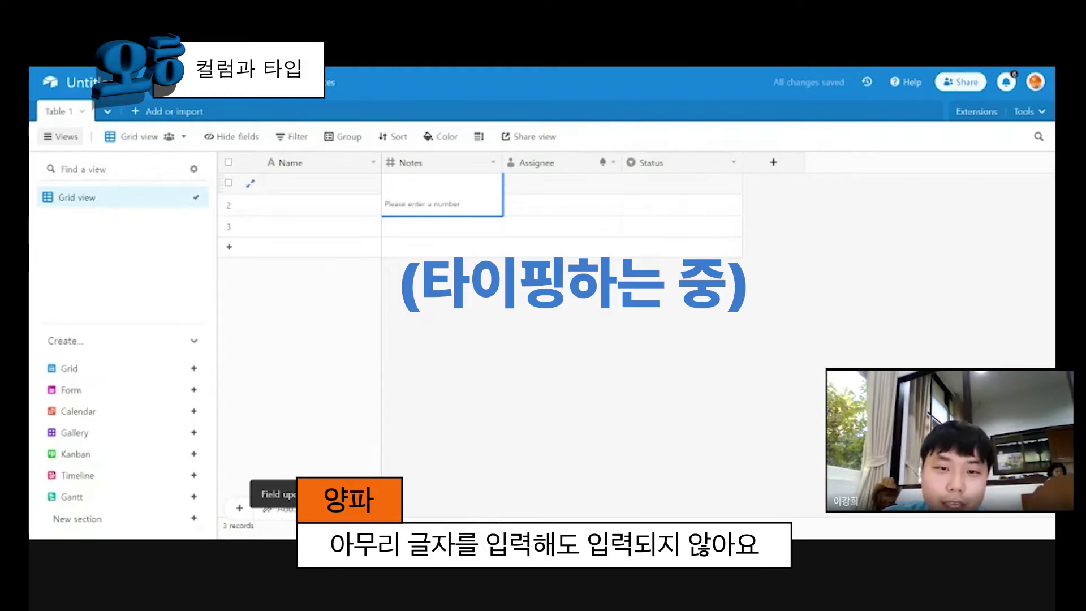
text(12312414)
key(Return)
Convert the Notes field to an Email field.
click(492, 296)
click(493, 162)
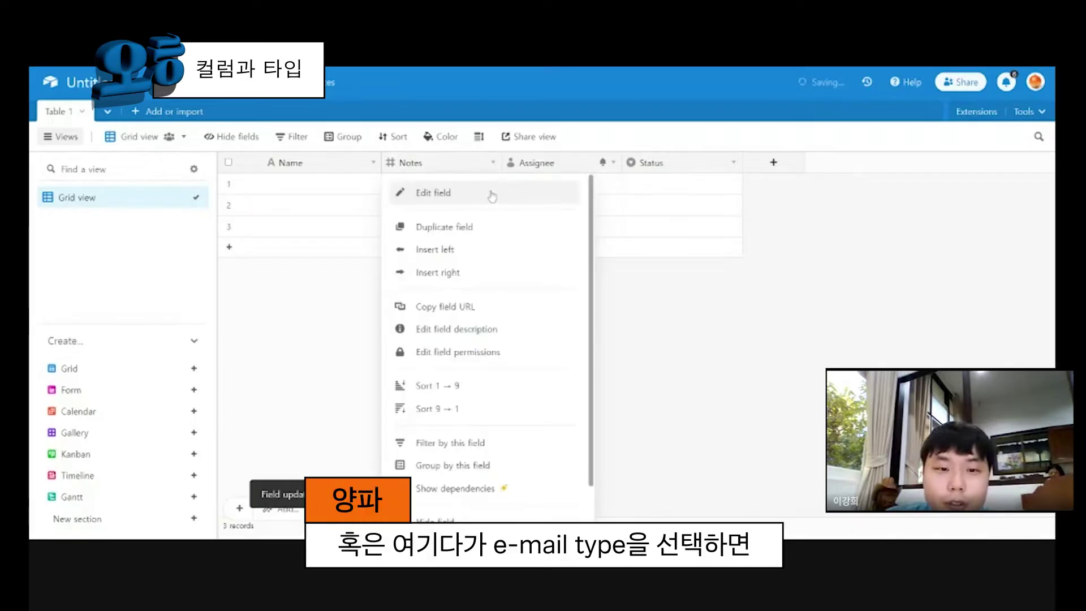
click(492, 196)
click(456, 232)
scroll(472, 291, down, 2)
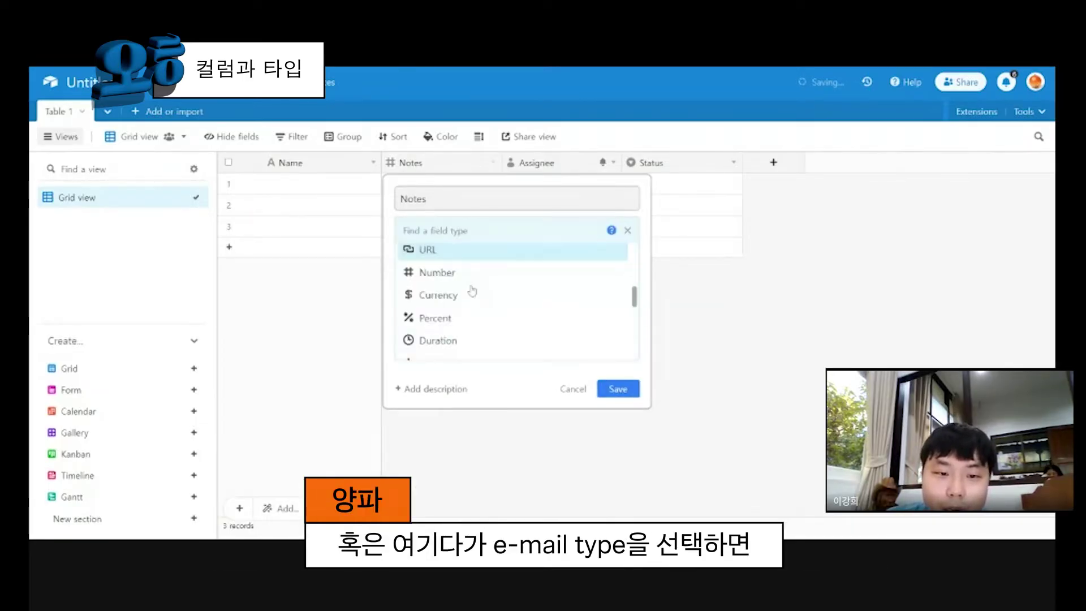
scroll(473, 292, down, 2)
scroll(472, 294, up, 5)
scroll(471, 300, down, 2)
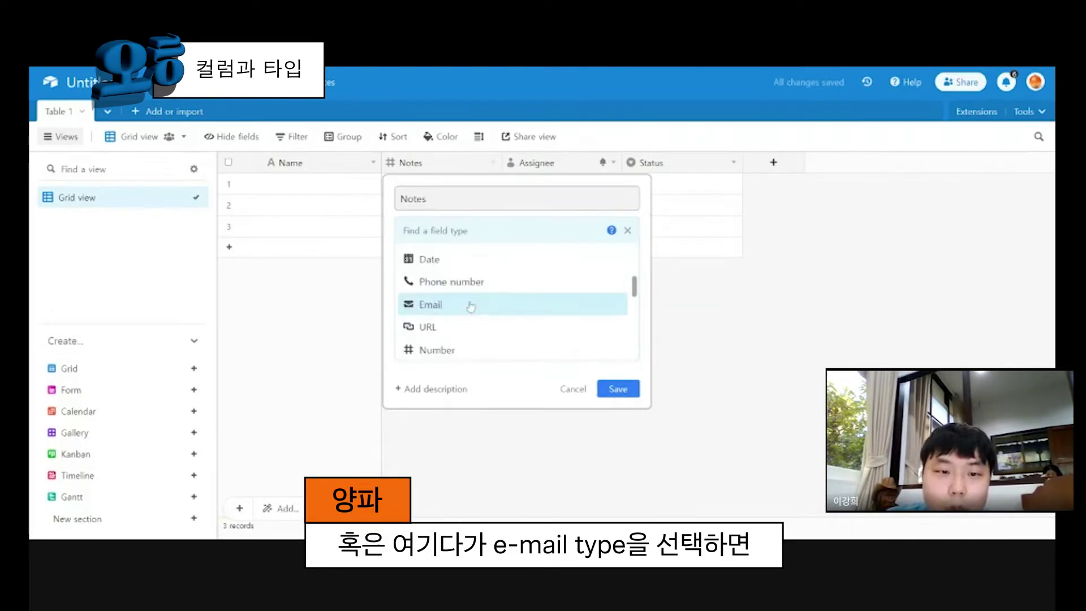
click(471, 306)
click(617, 285)
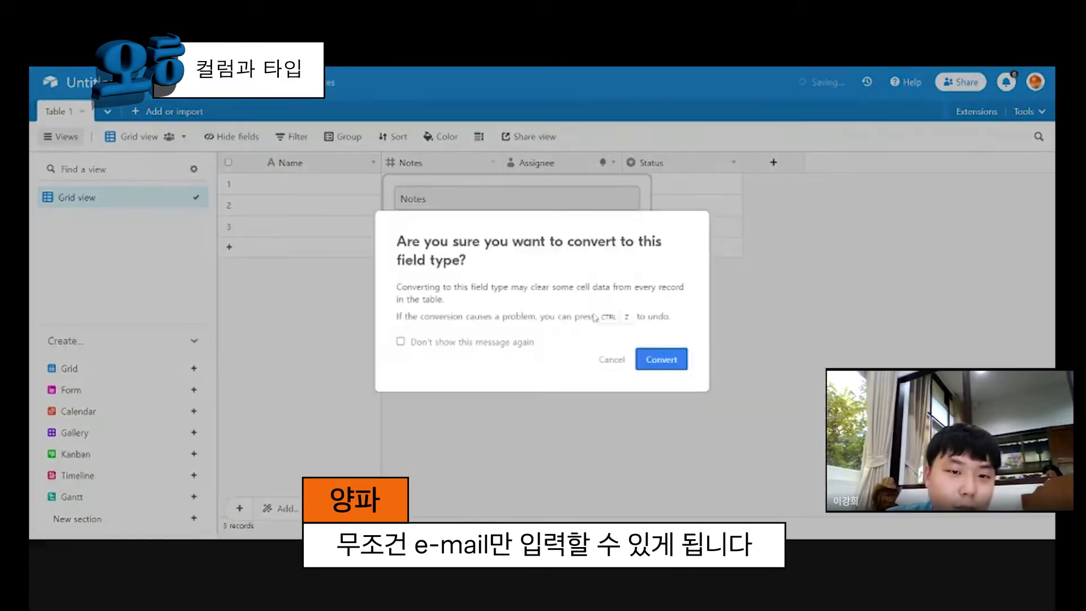
click(661, 359)
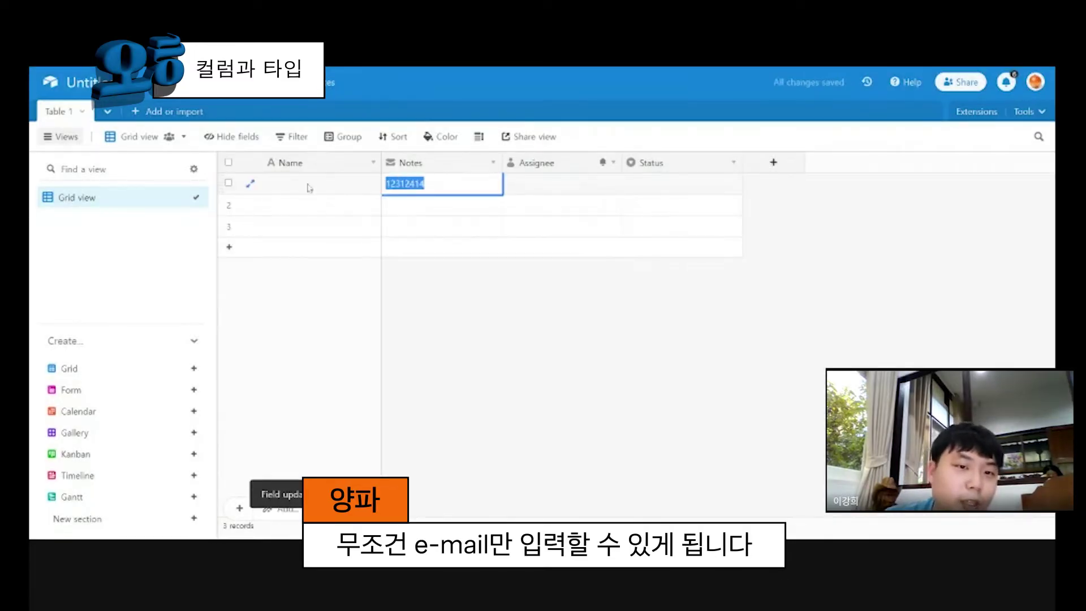
Convert Notes to a Checkbox field and tick row 1.
double_click(441, 162)
click(433, 231)
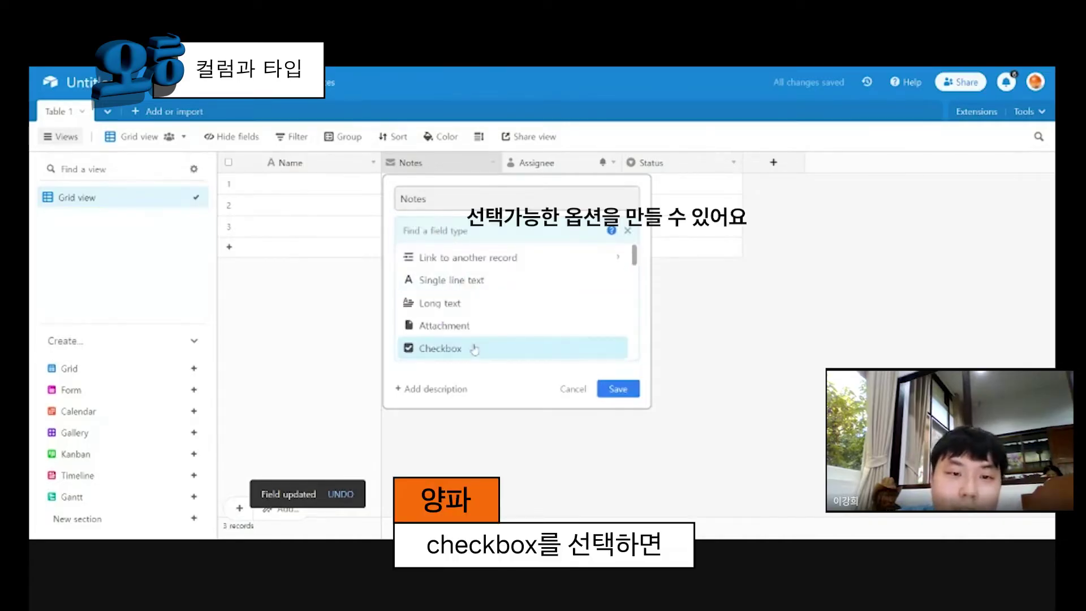
click(474, 349)
click(618, 315)
click(662, 360)
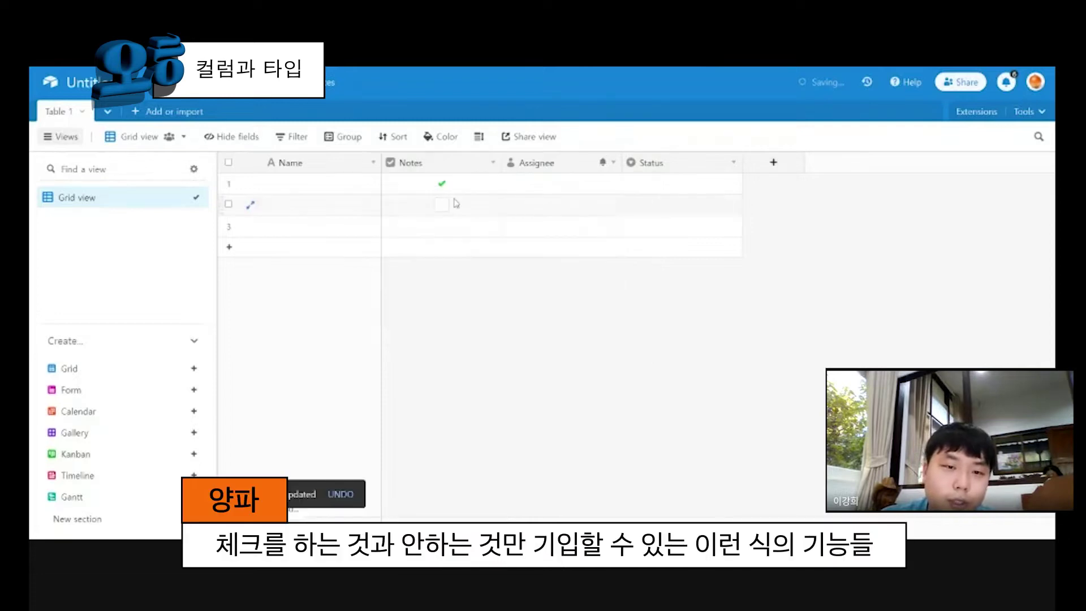
click(437, 182)
click(440, 183)
Reopen the Notes field settings to choose another field type.
double_click(440, 162)
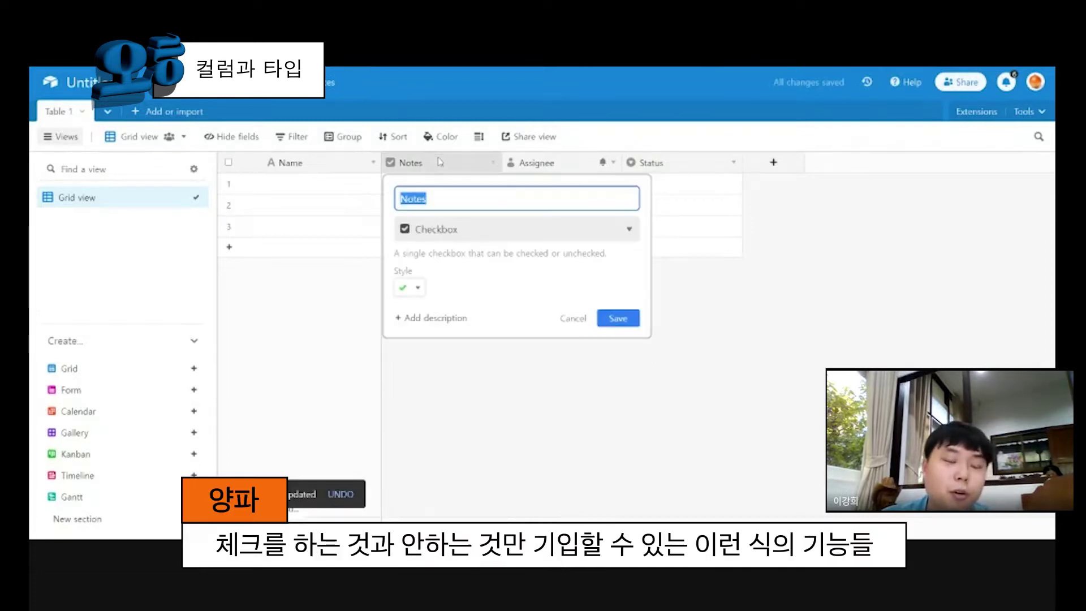
click(458, 237)
scroll(470, 303, down, 3)
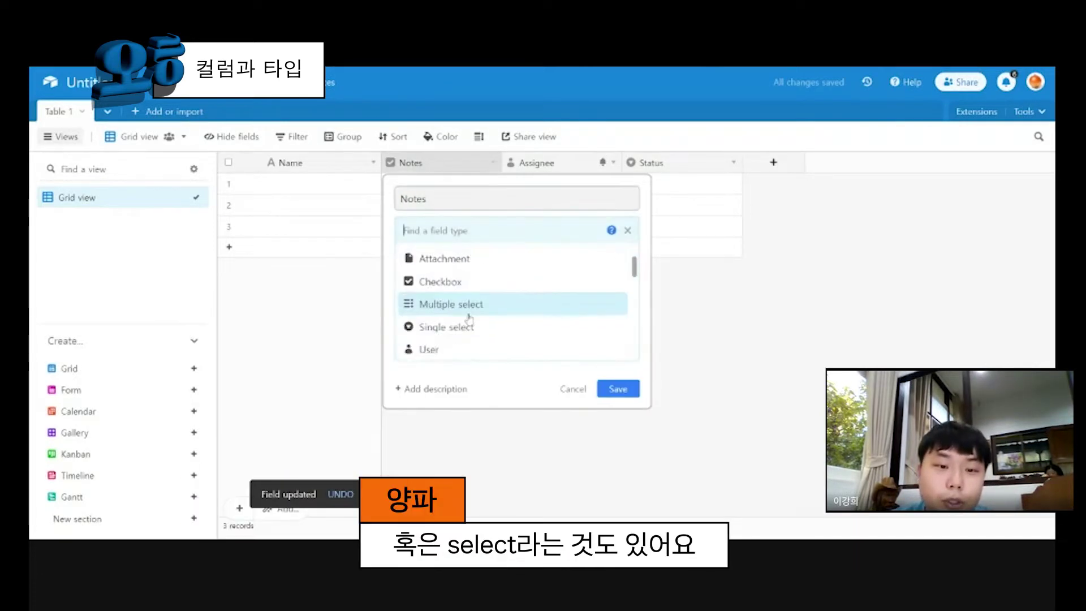
Change the Notes field to a Single select field.
click(473, 321)
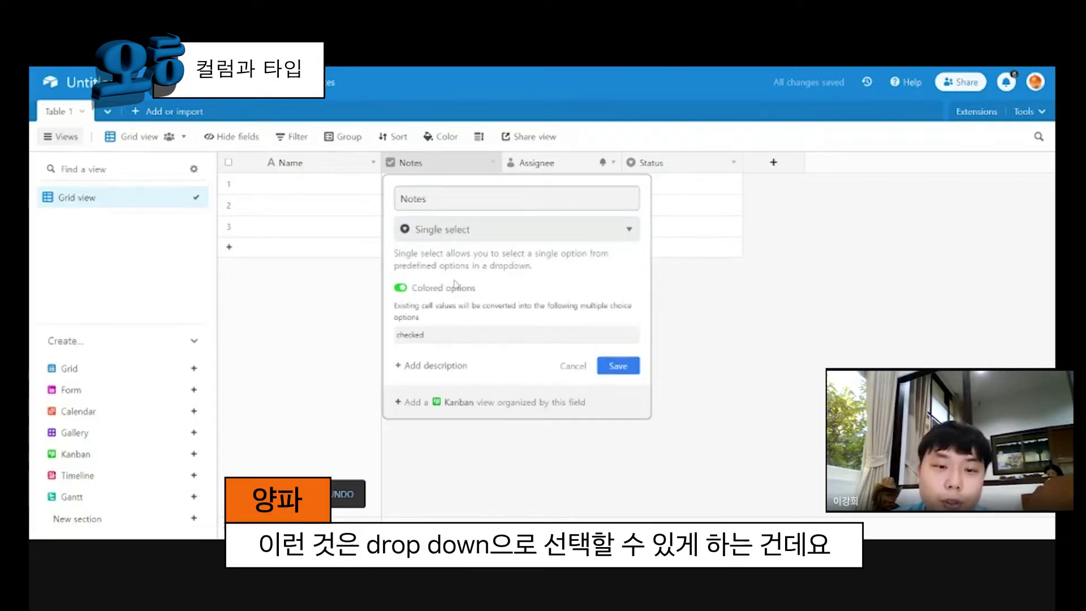
click(413, 367)
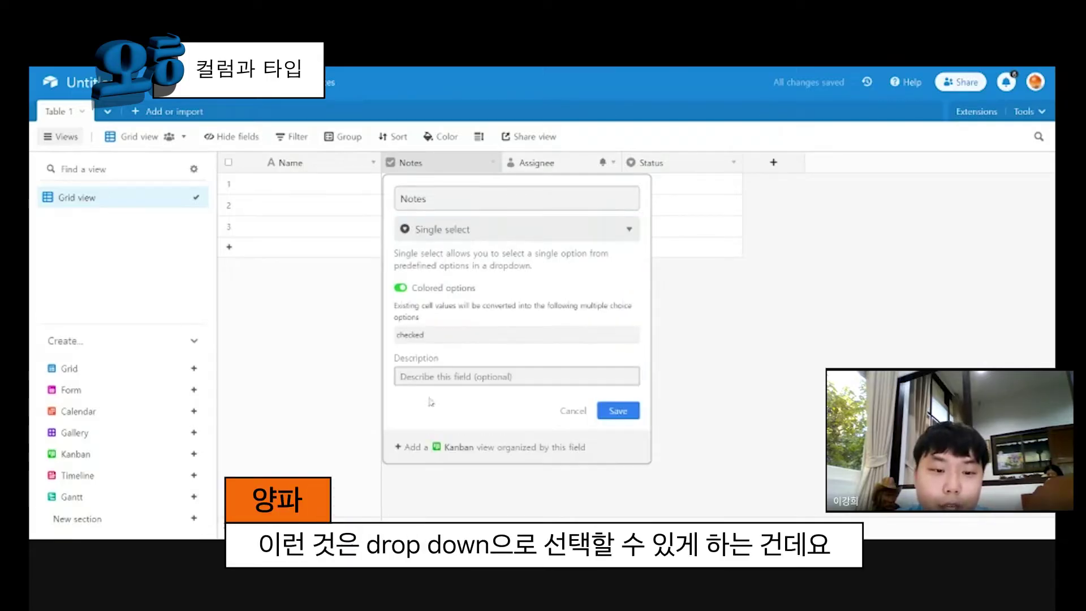
click(618, 410)
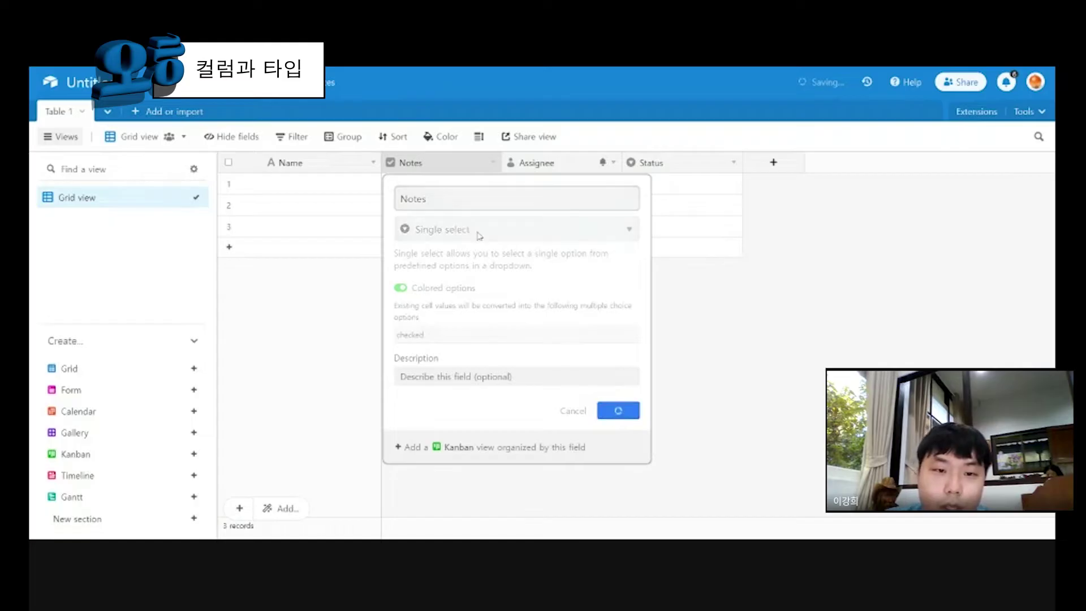
Create a new option in row 1's Notes cell and set row 1 to 남.
click(490, 187)
click(490, 187)
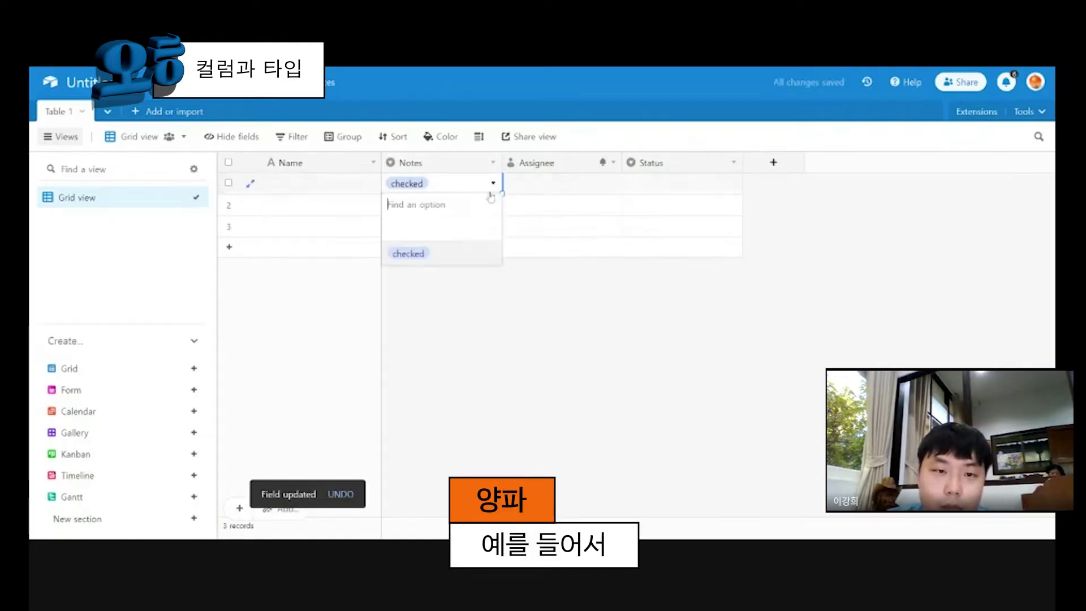
text(s)
click(444, 236)
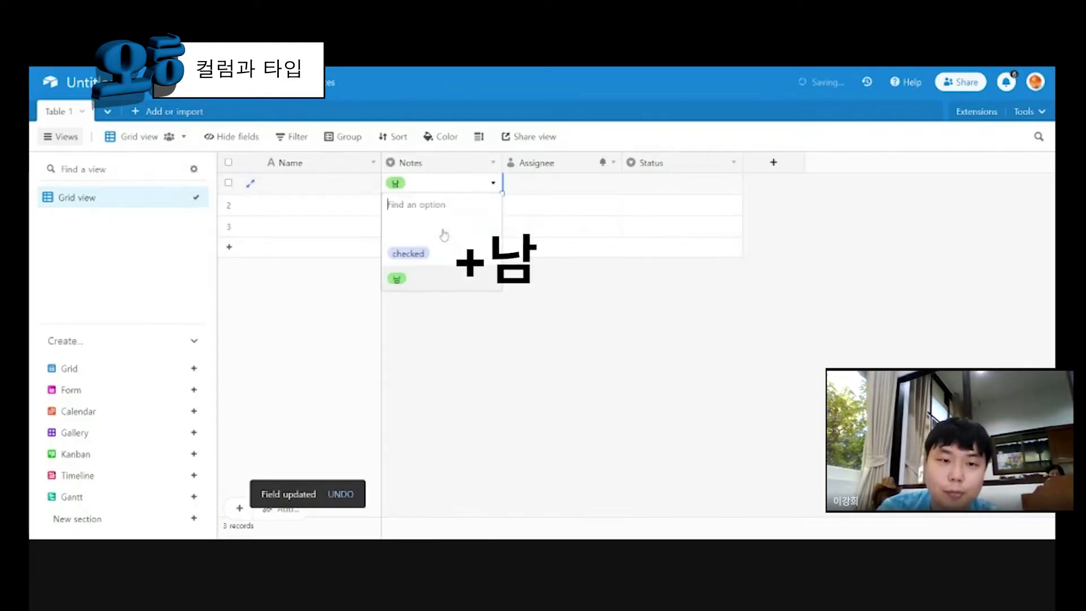
key(Escape)
click(407, 186)
click(419, 280)
double_click(423, 165)
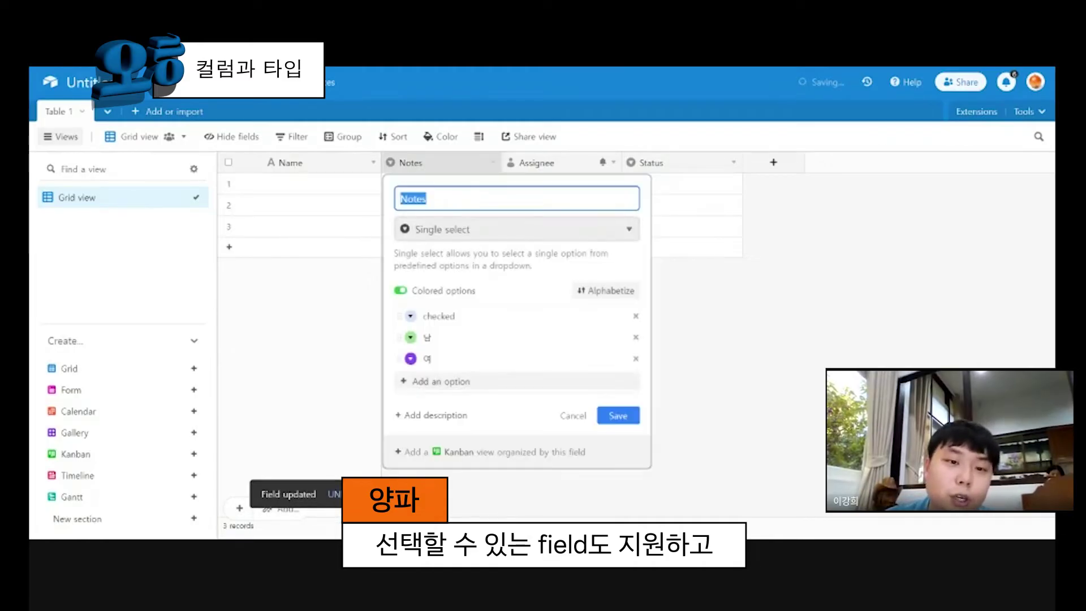
Make Notes a Multiple select field with the checked, 남 and 여 options removed.
click(514, 226)
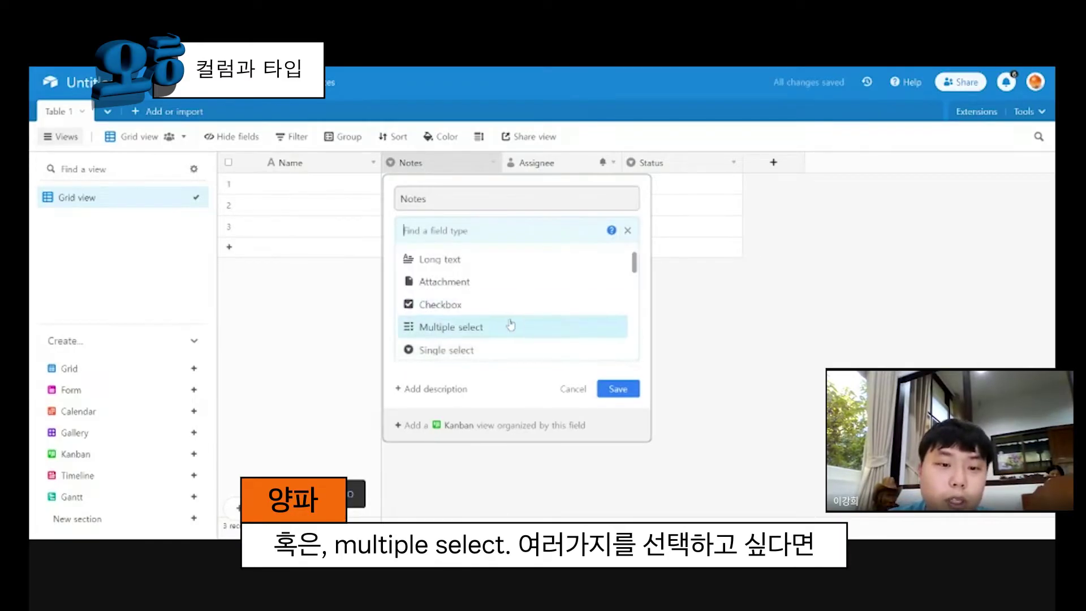
click(470, 327)
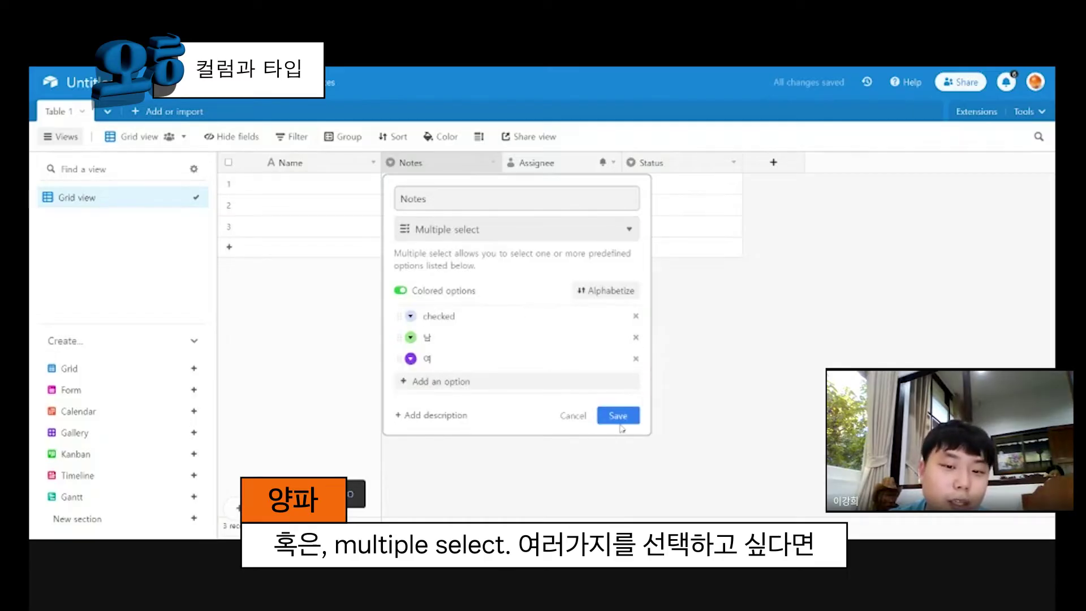
click(636, 316)
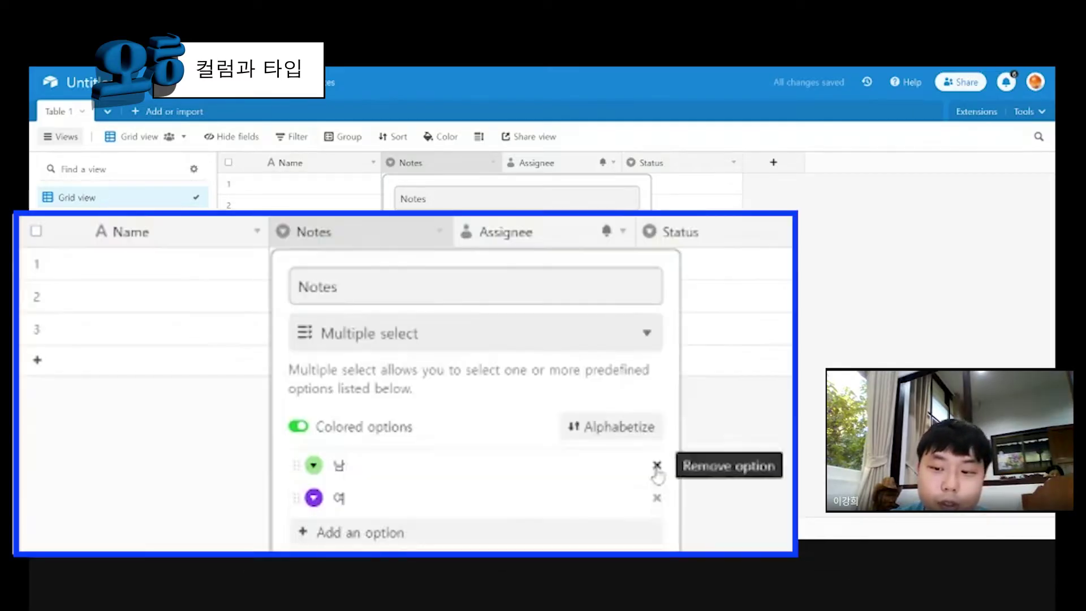
click(657, 465)
click(657, 465)
click(630, 547)
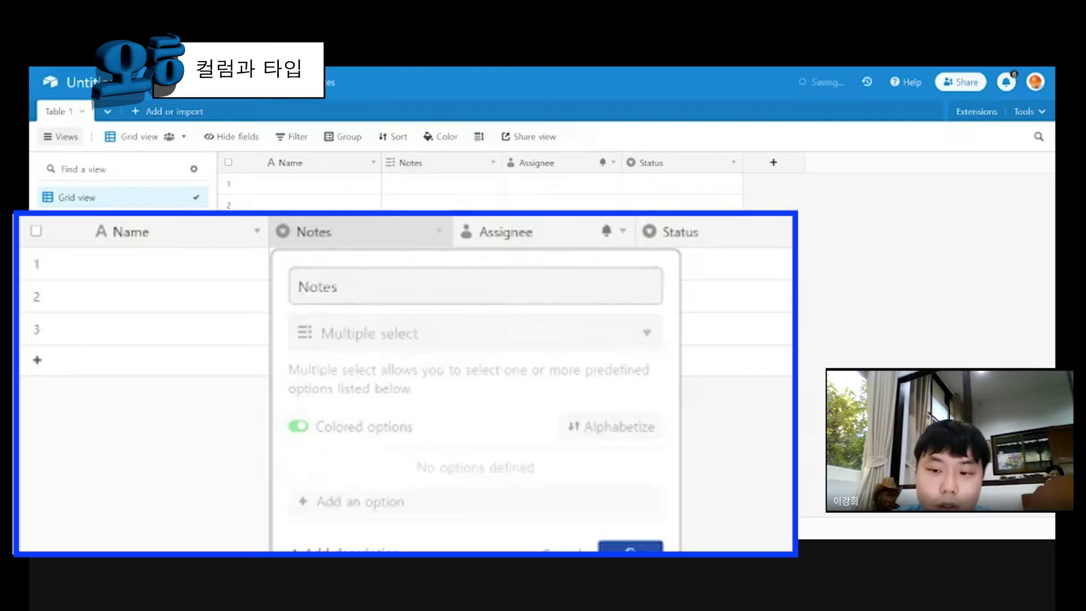
Tag row 1's Notes with 짜장면 and 짬뽕.
click(426, 189)
click(391, 182)
text(짜장)
text(면)
key(Return)
click(438, 183)
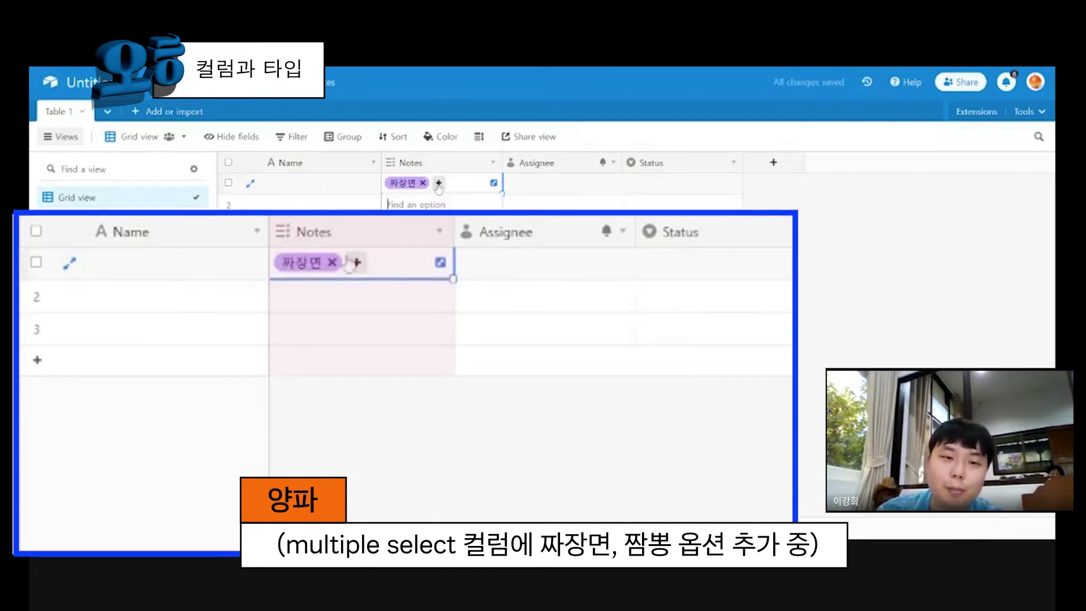
text(짬뽀)
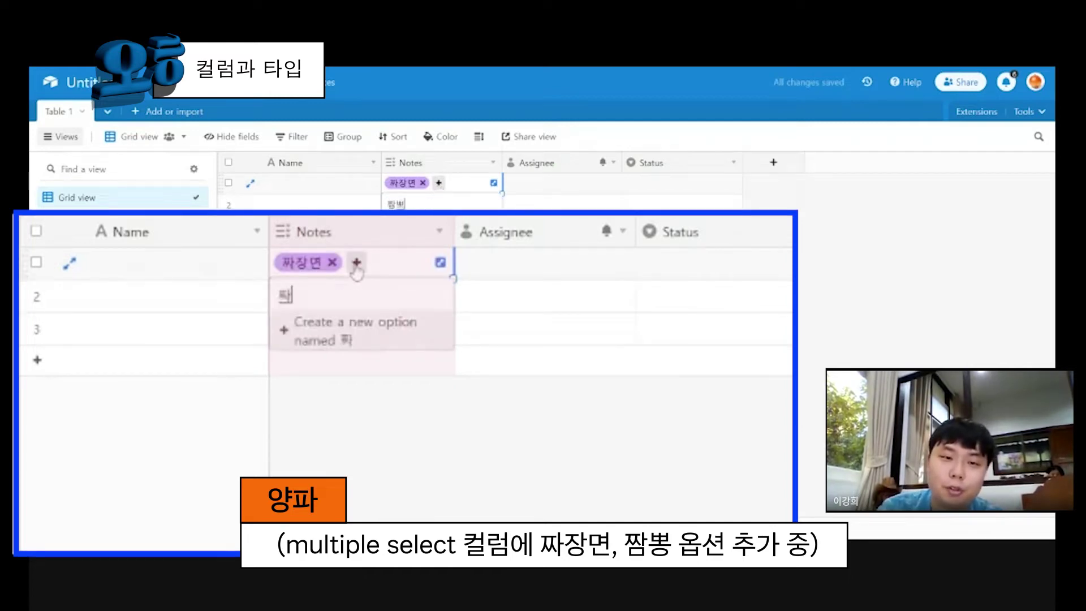
text(ㅇ)
key(Return)
Enter the person's name in row 1's Name cell.
click(186, 267)
text(ㅇ)
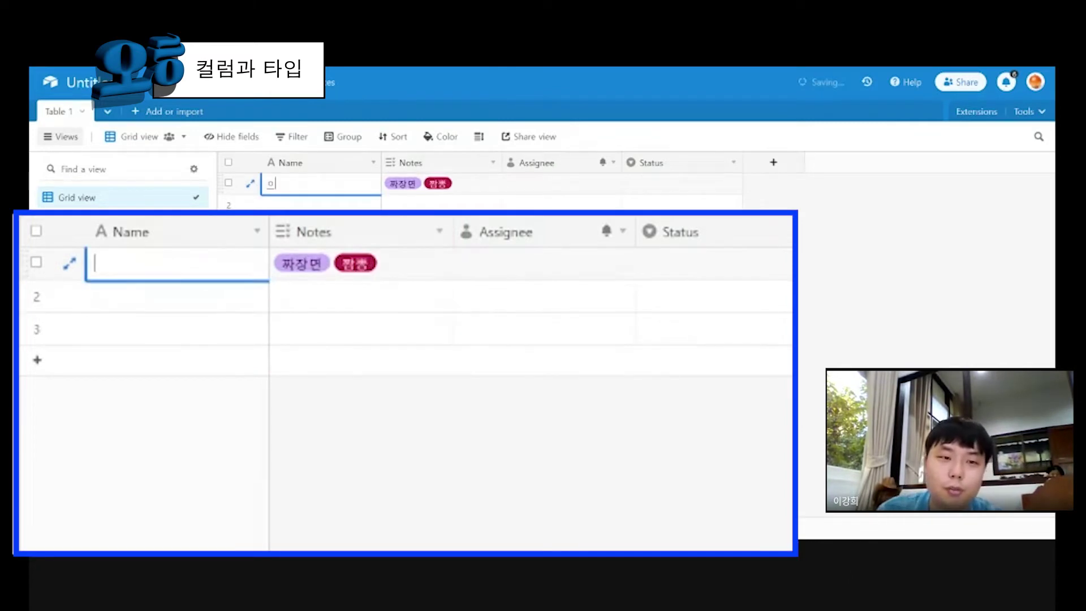
text(강희)
key(Return)
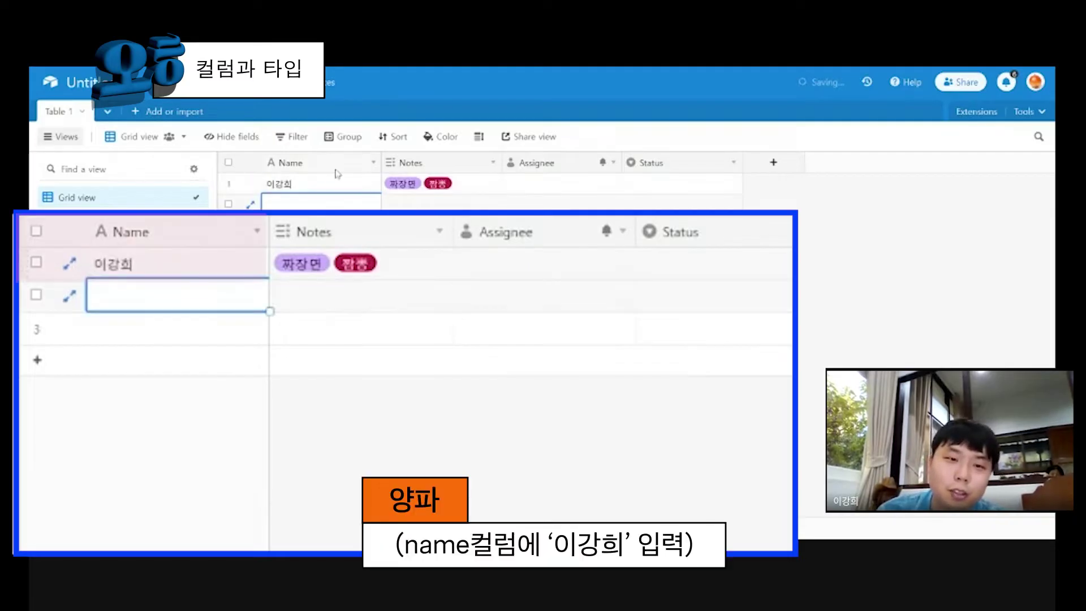
Rename Notes to 좋아하는음식 and add a ㅇㅇ tag to row 1.
double_click(432, 163)
text(ㅈ)
text(좋아하는음식)
key(Return)
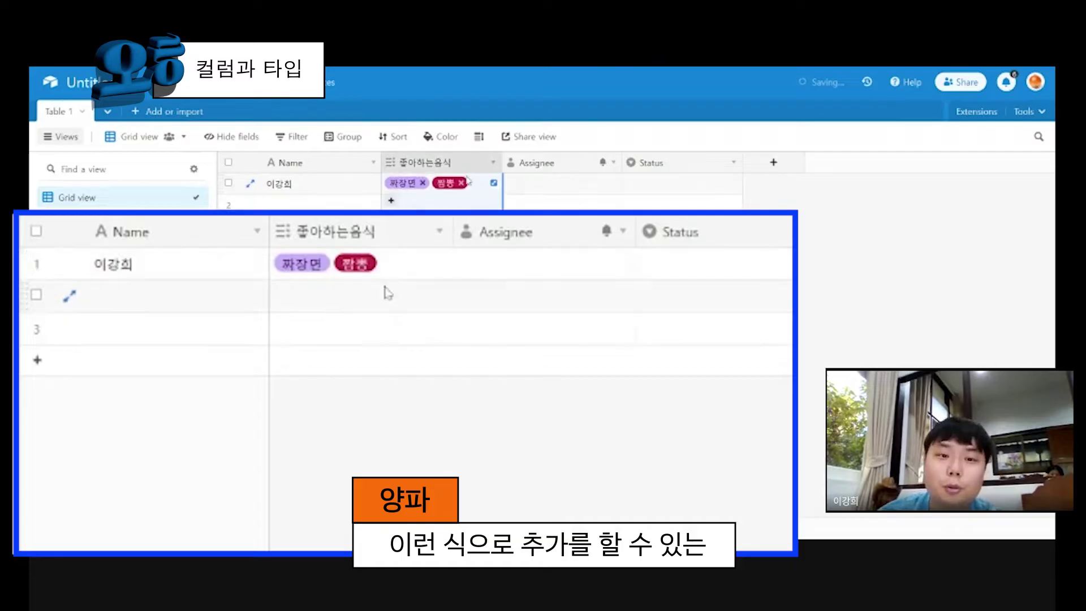
click(284, 287)
text(ㅇㅇ)
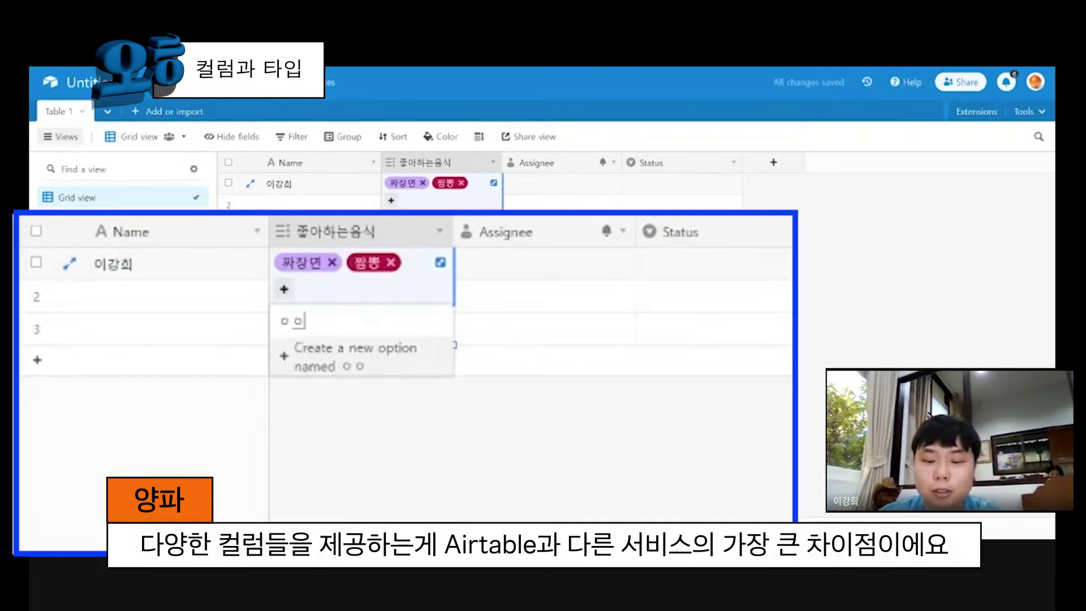
key(Return)
key(Escape)
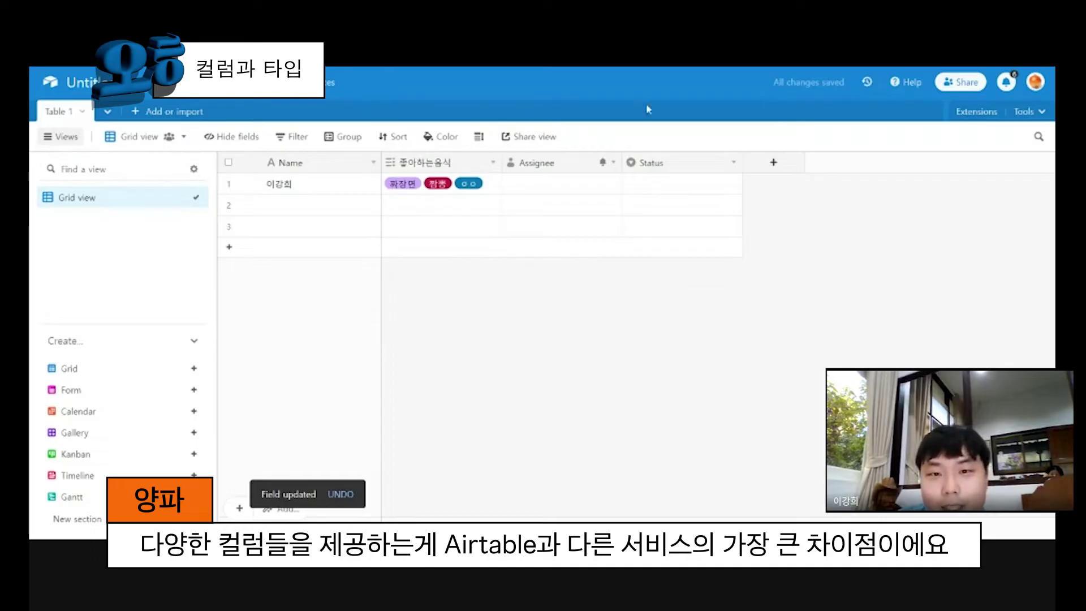
Select rows 1–3 and delete all three records.
click(358, 182)
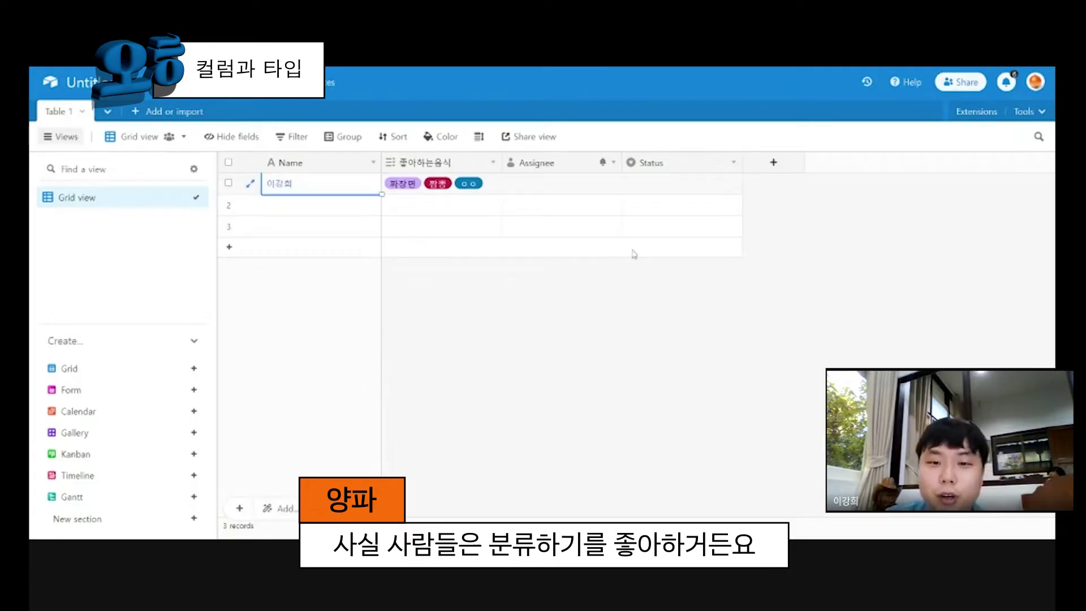
click(638, 232)
click(638, 231)
click(228, 162)
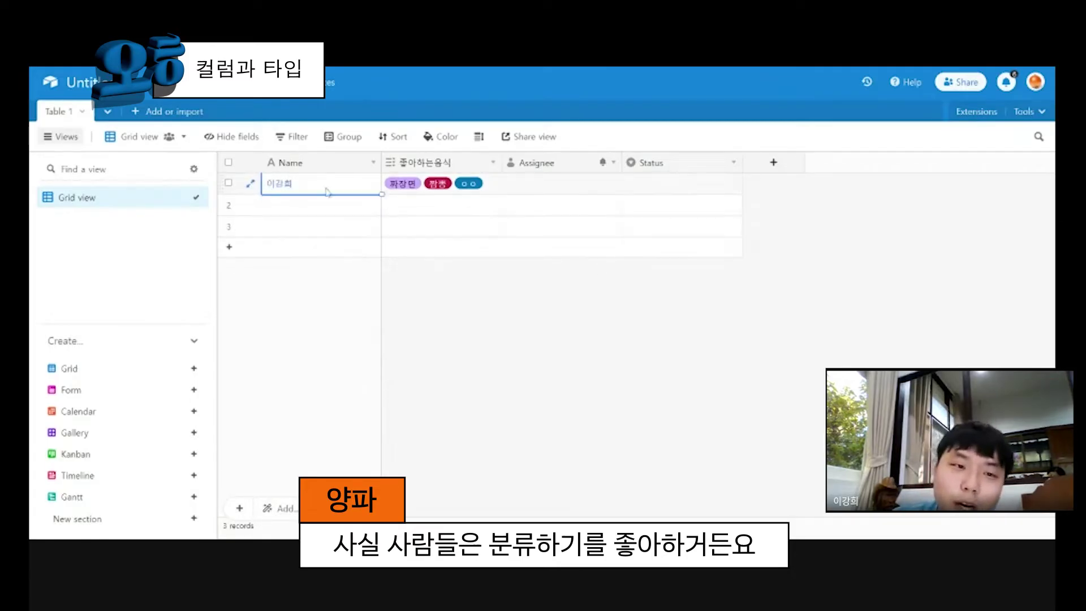
key(Delete)
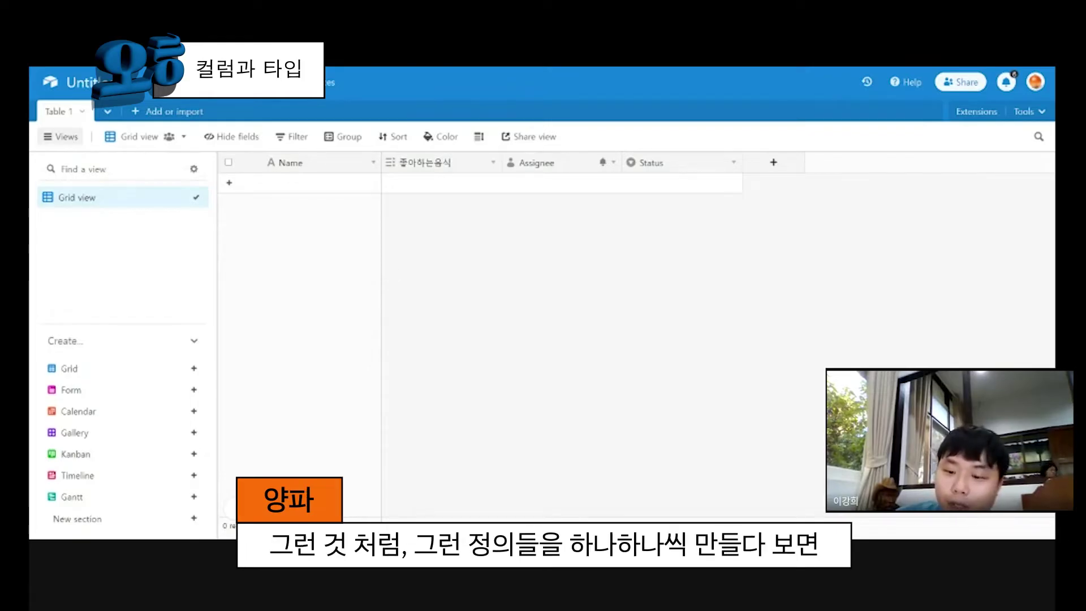
Delete the 좋아하는음식, Assignee and Status columns.
right_click(433, 169)
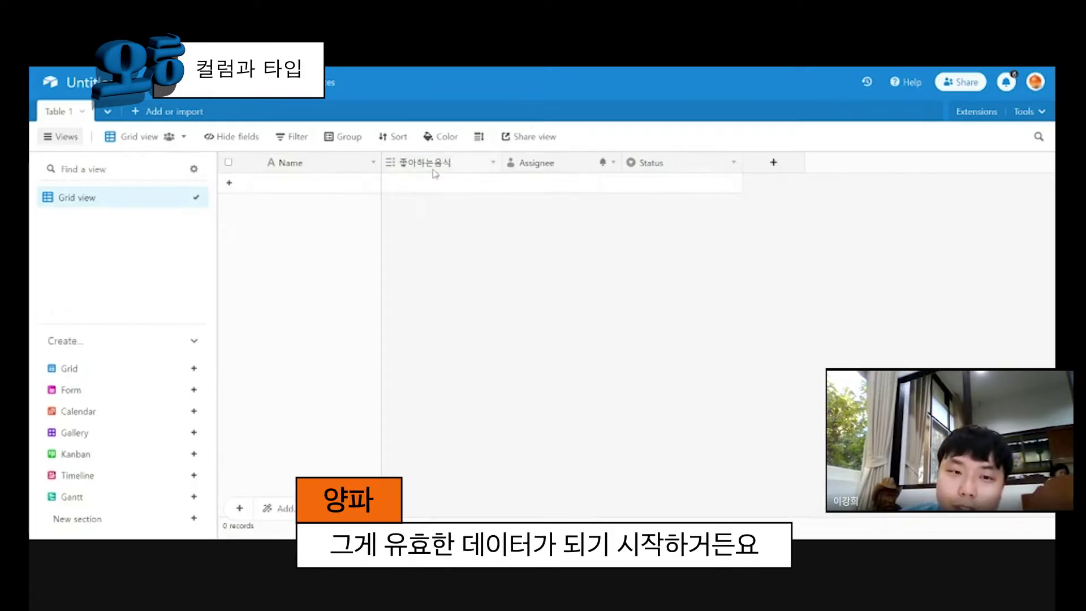
right_click(433, 168)
scroll(484, 348, down, 1)
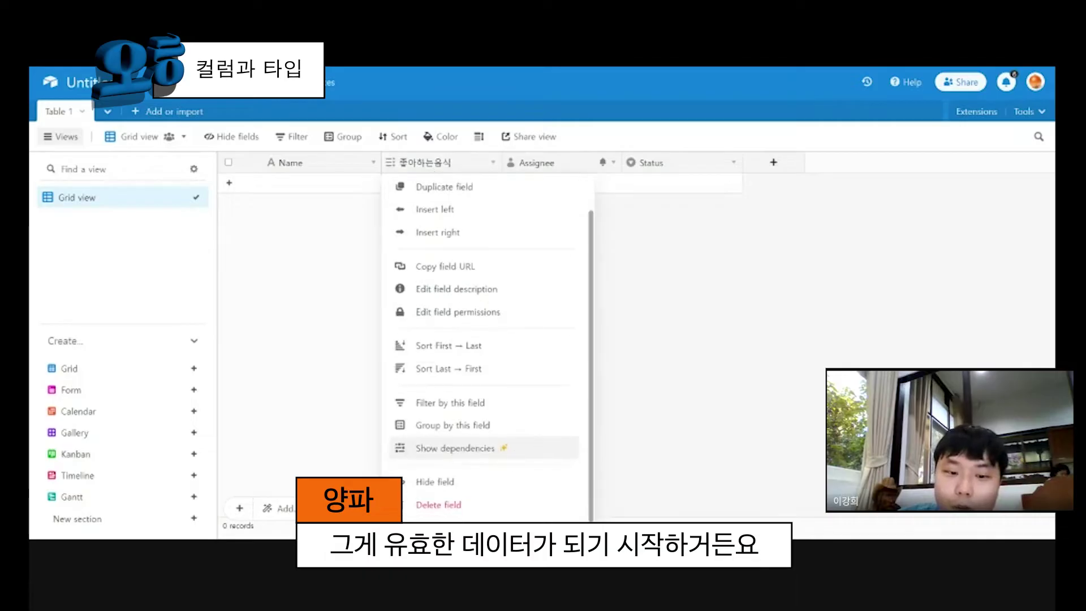
click(463, 505)
right_click(468, 170)
scroll(474, 502, down, 1)
click(474, 502)
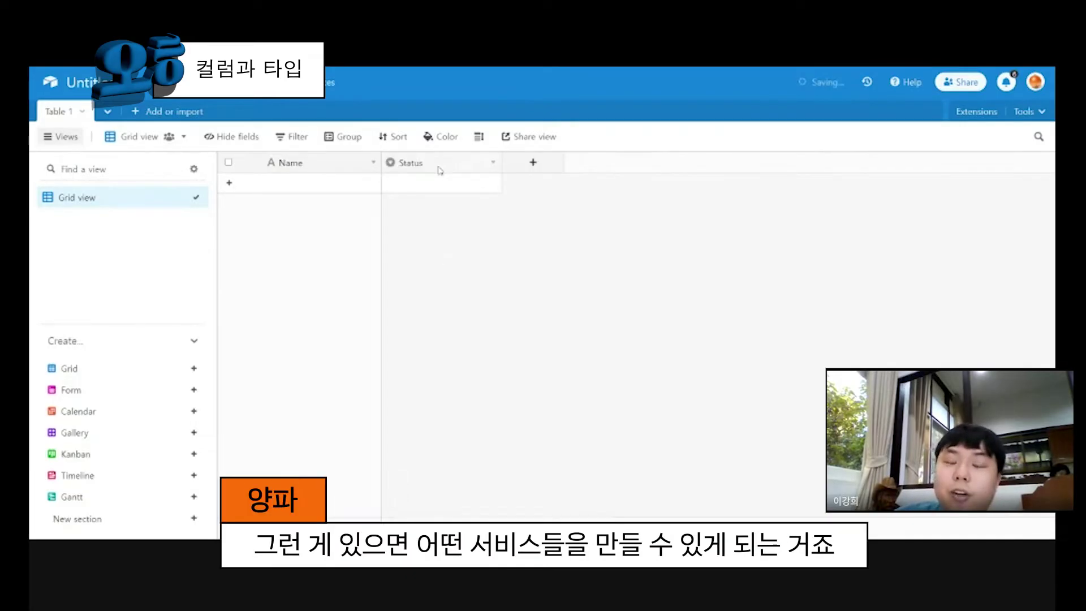
right_click(447, 173)
scroll(453, 212, down, 2)
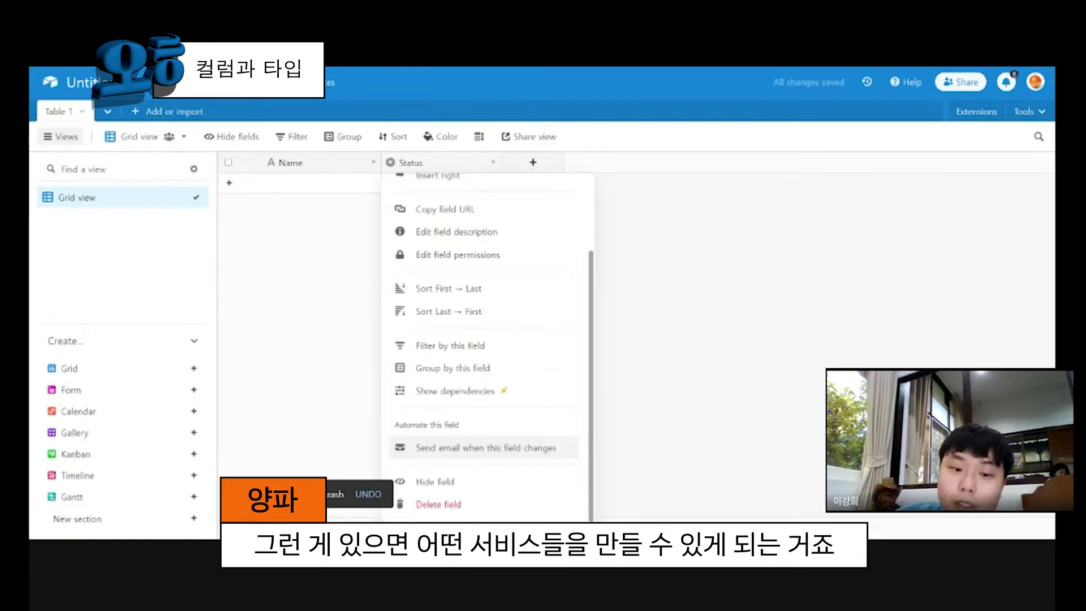
click(447, 504)
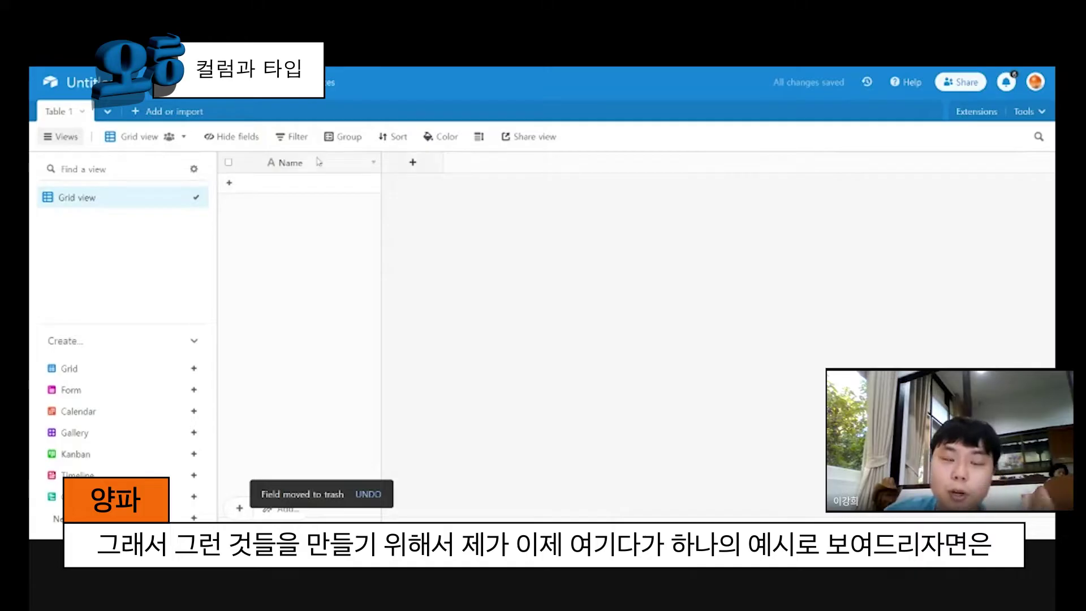
Add an empty record and rename the primary Name field to 이름.
click(229, 183)
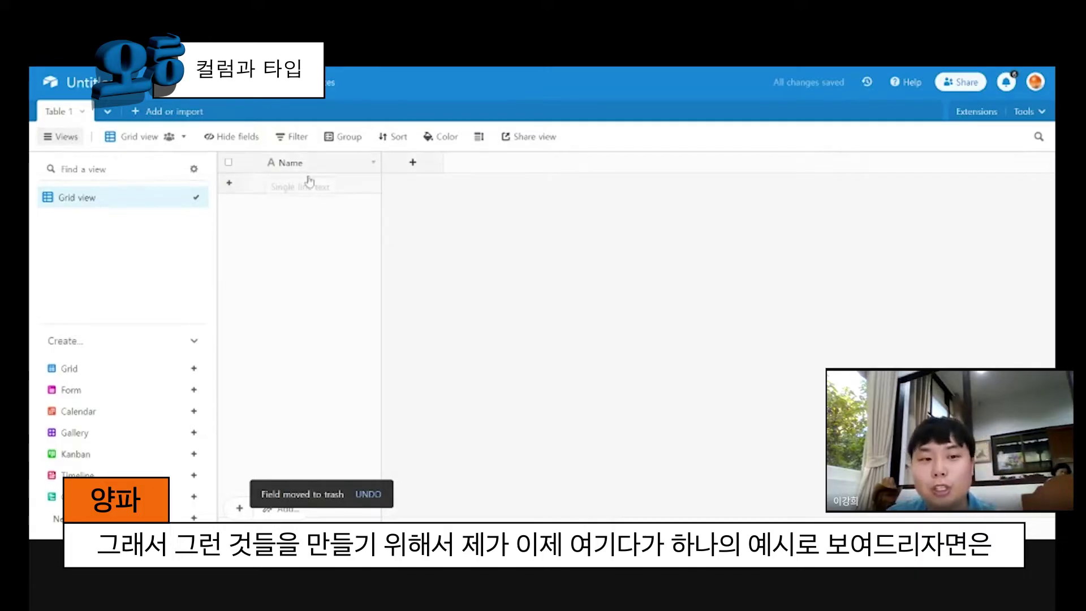
double_click(309, 170)
text(ㅇ)
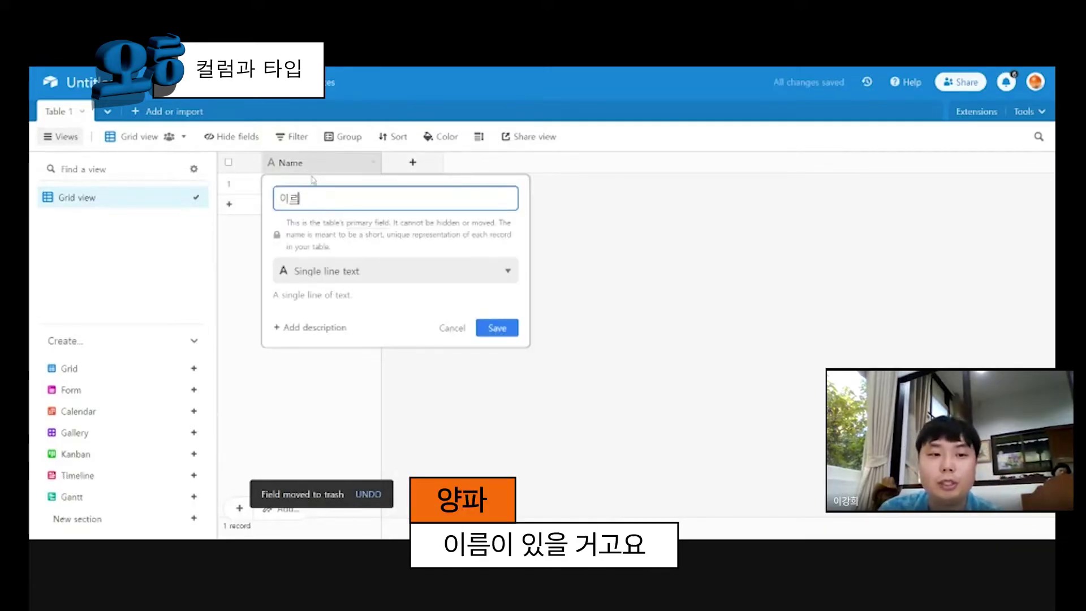
click(496, 329)
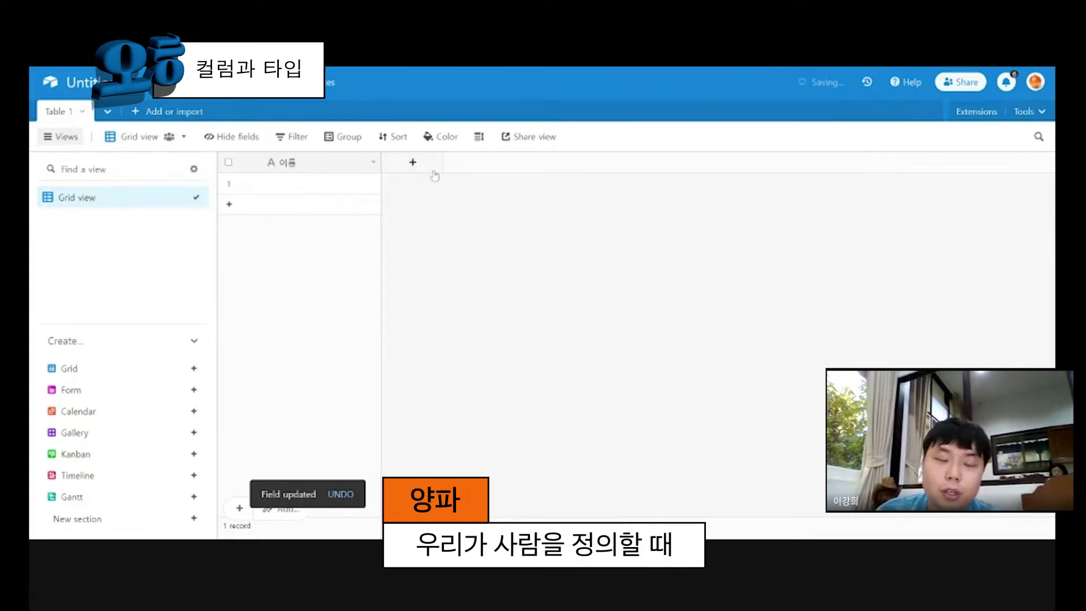
Create a 나이 Number field formatted as Integer.
click(431, 169)
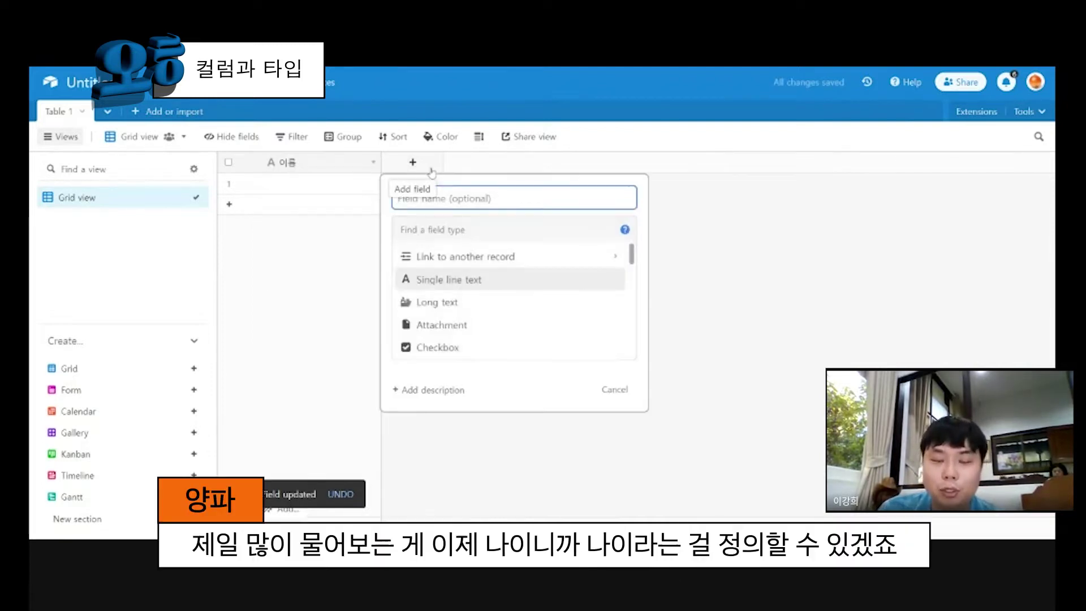
text(나이)
scroll(543, 308, down, 4)
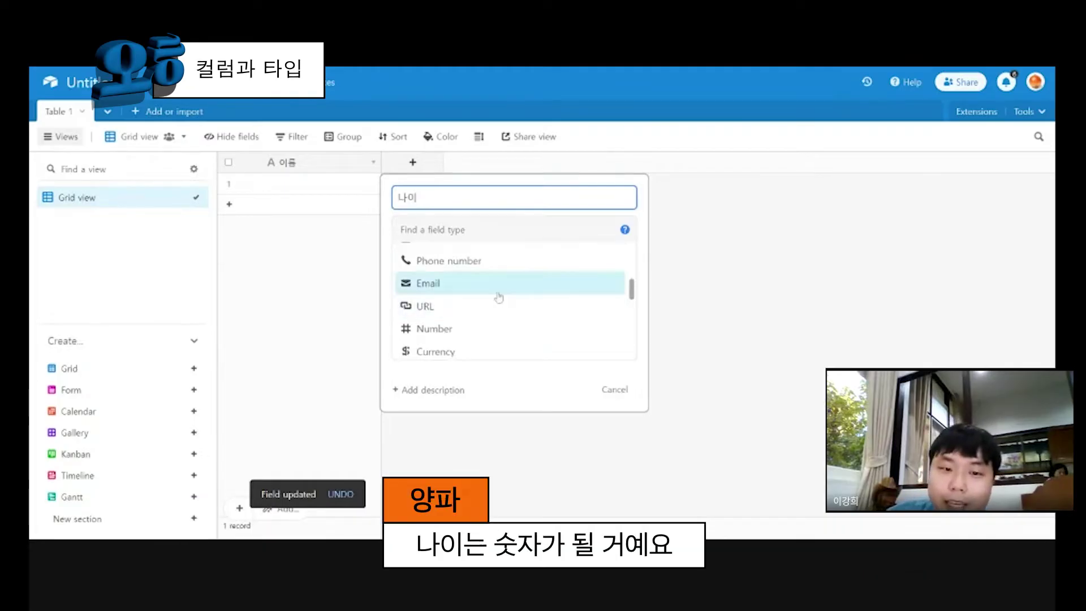
click(494, 331)
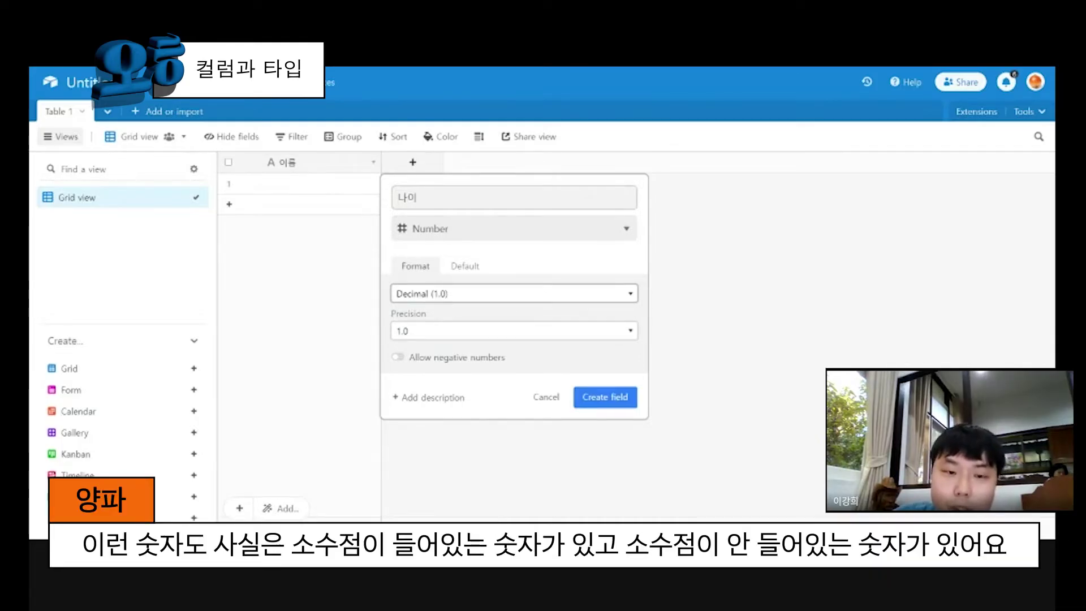
click(430, 308)
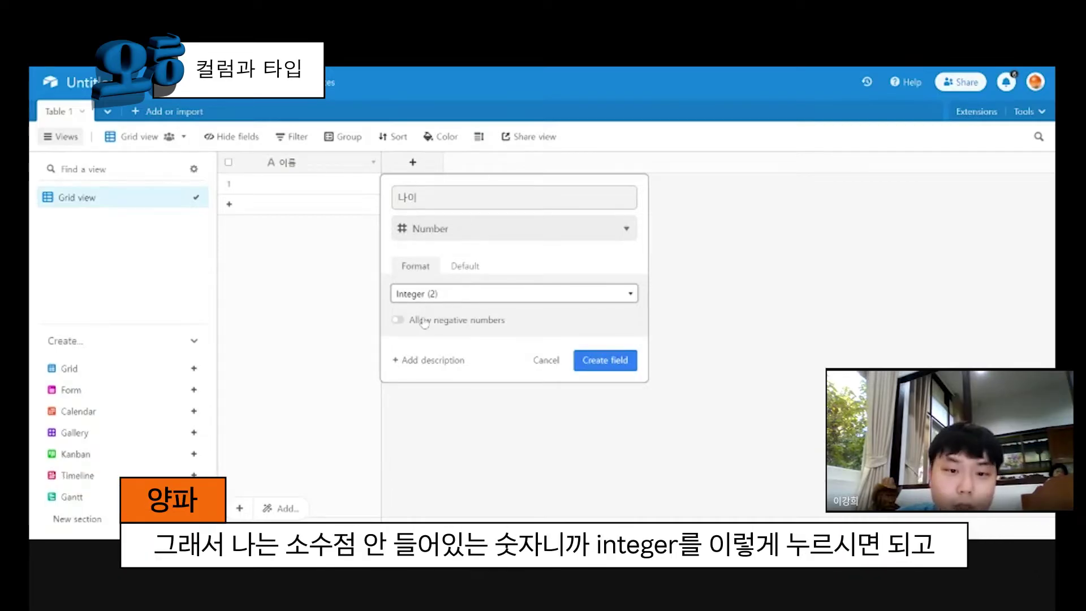
click(588, 360)
click(533, 162)
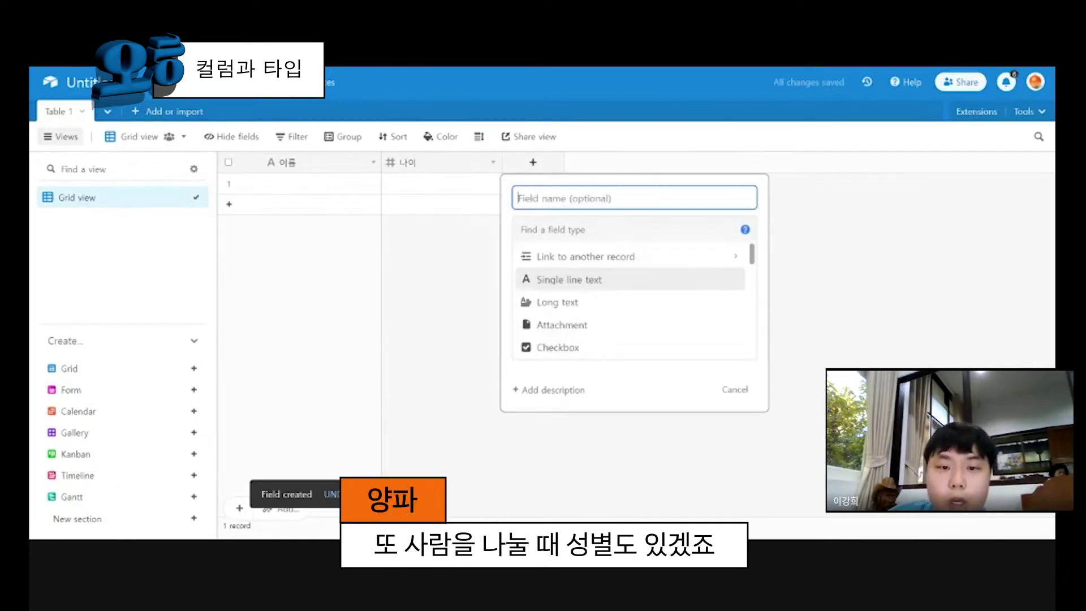
Create the 성별 single-select field with options 남, 여 and 모름.
text(성별)
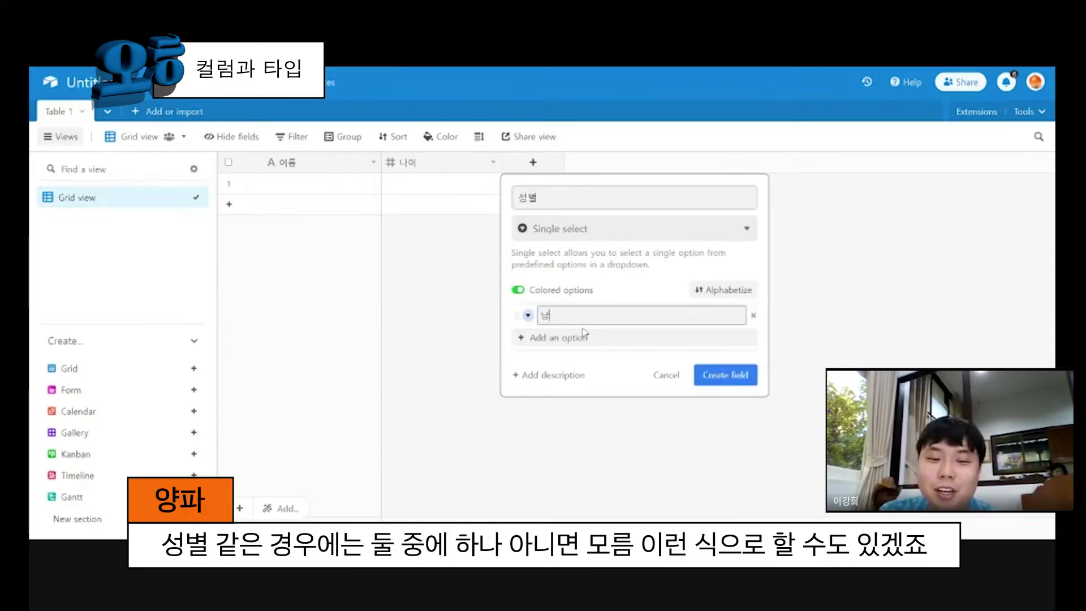
click(585, 337)
text(여)
key(Return)
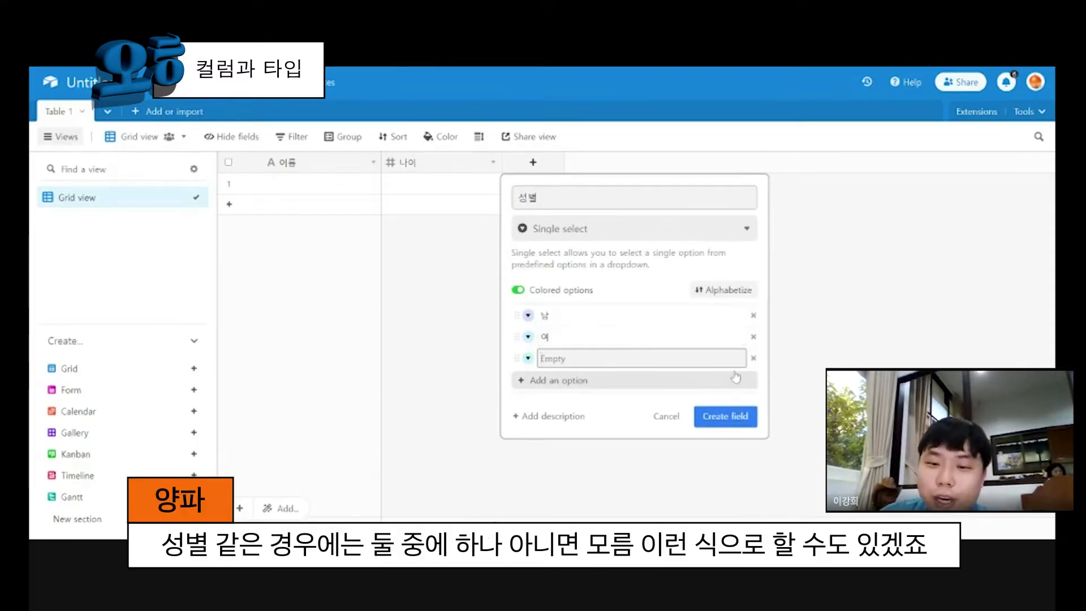
text(모름)
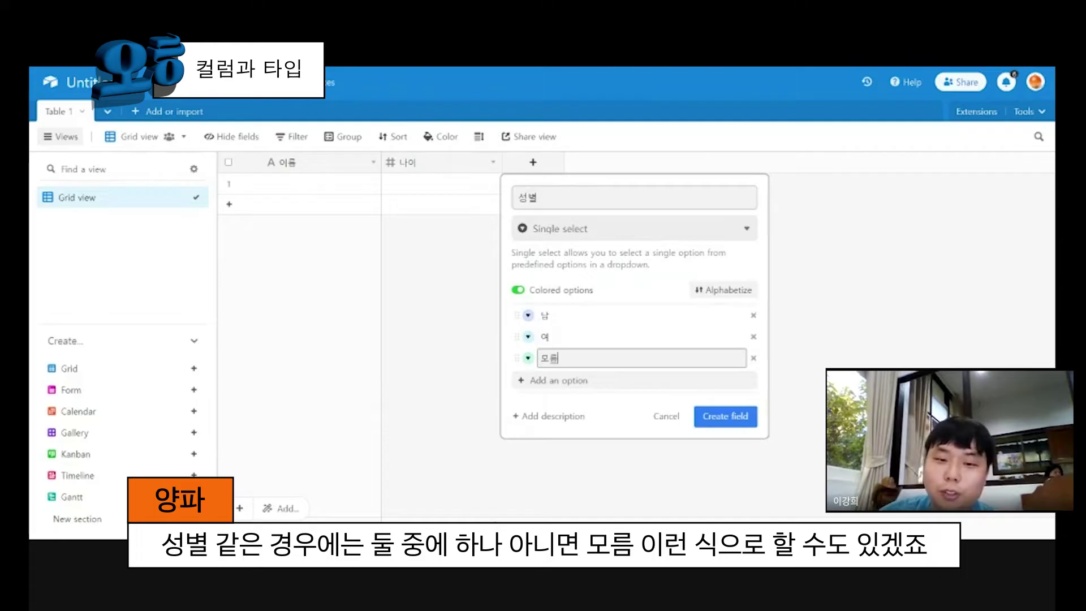
click(730, 417)
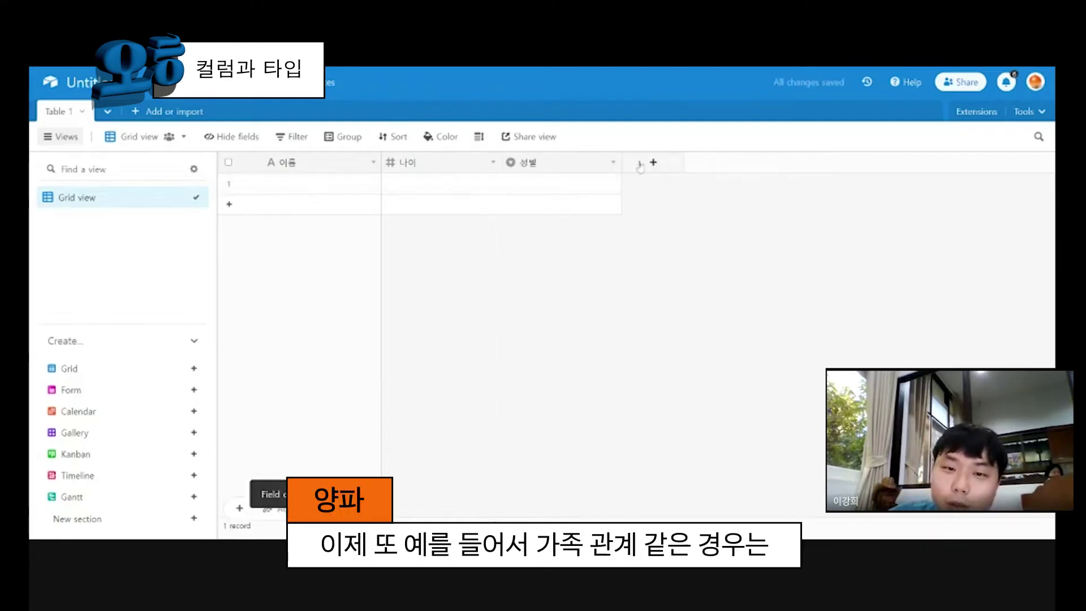
Start a new field named 가족 of type Multiple select.
click(653, 166)
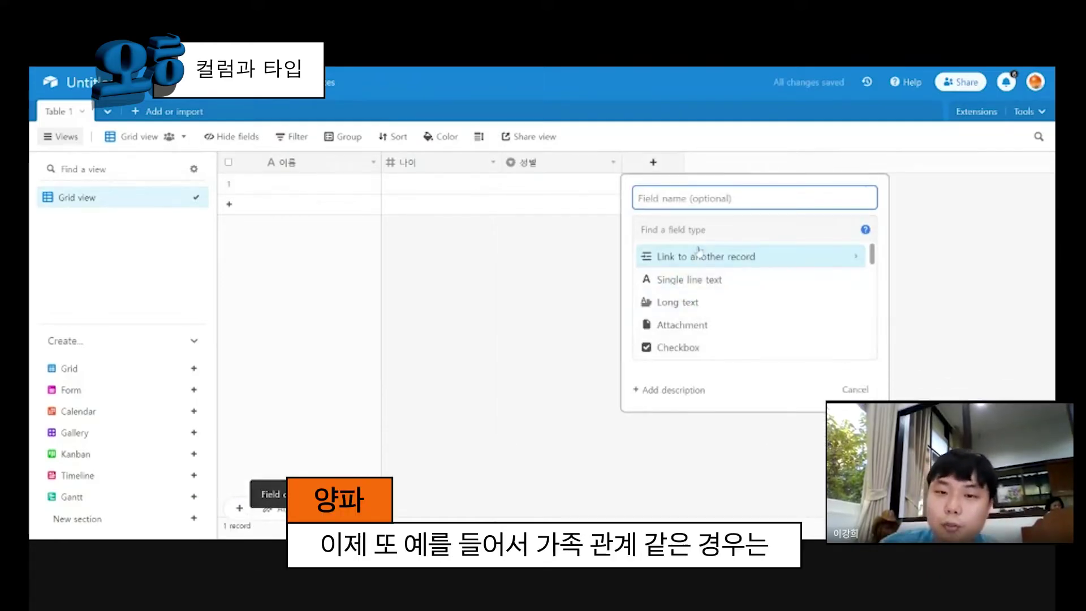
text(가족)
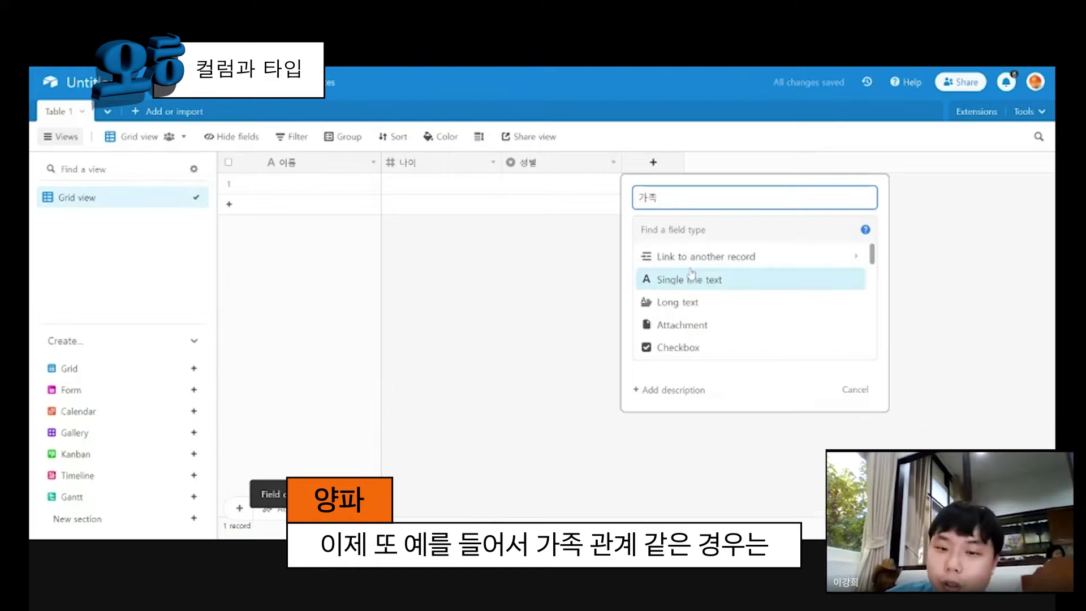
scroll(702, 300, down, 2)
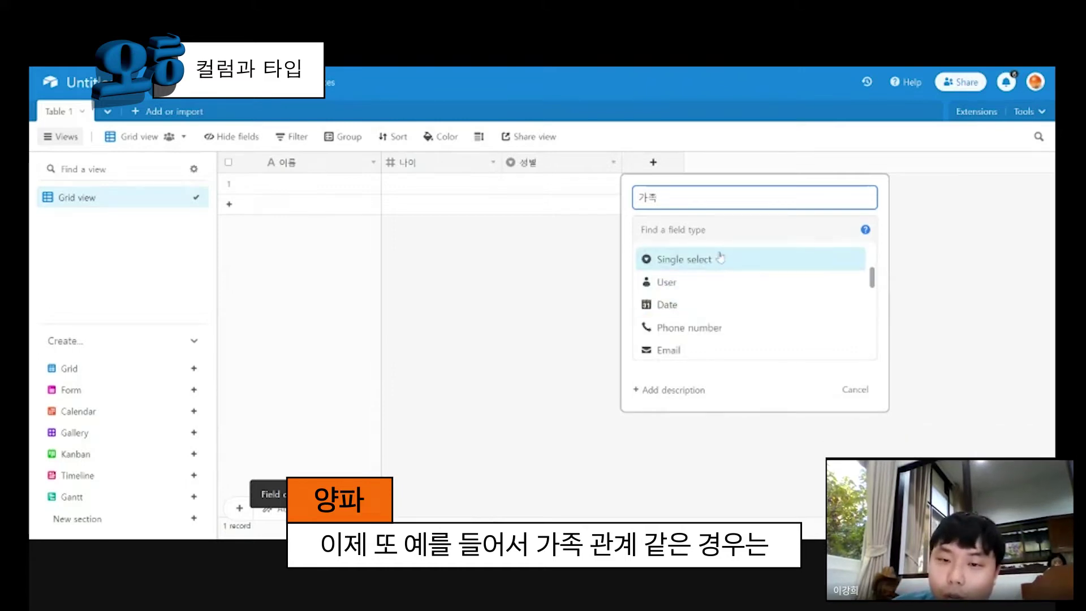
scroll(718, 296, down, 3)
scroll(703, 336, up, 3)
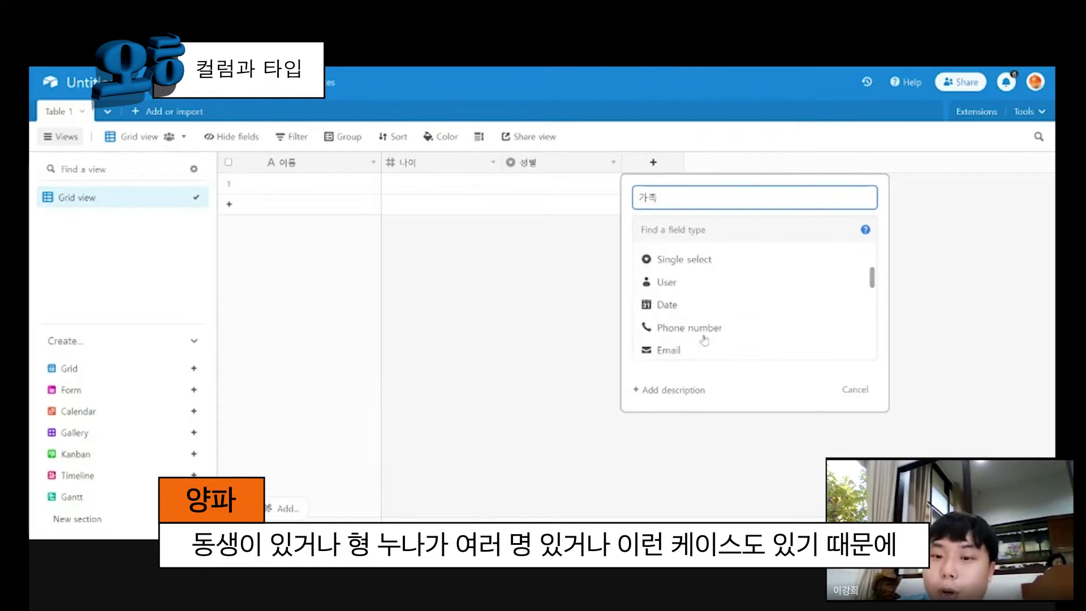
scroll(704, 334, up, 3)
scroll(704, 325, down, 3)
scroll(704, 312, up, 2)
click(704, 306)
Give 가족 the options 형, 누나, 엄마 and 아빠 and create it.
click(741, 338)
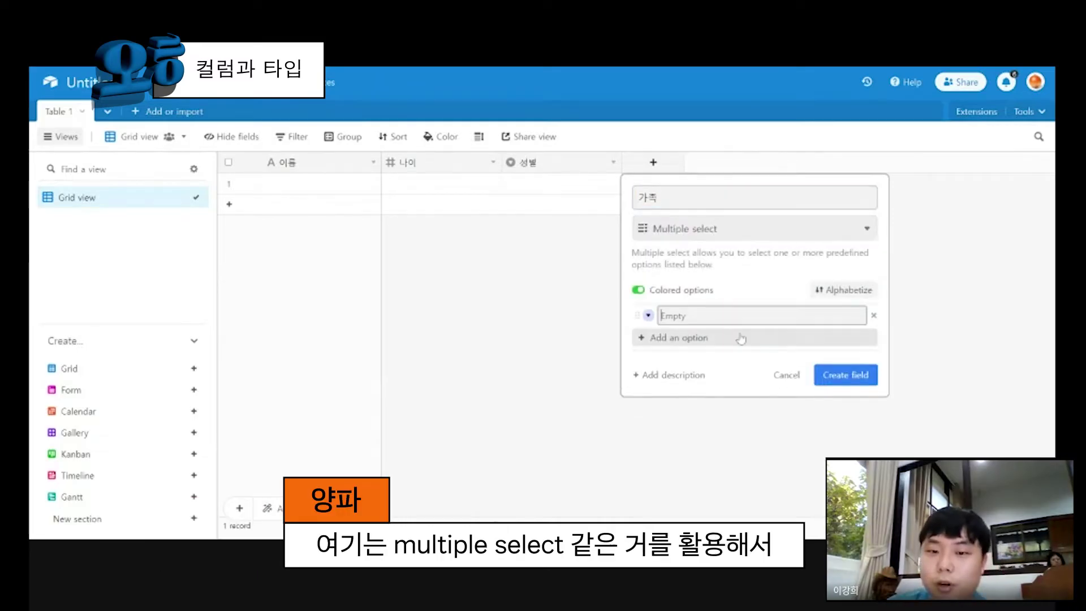
text(형)
key(Return)
text(누)
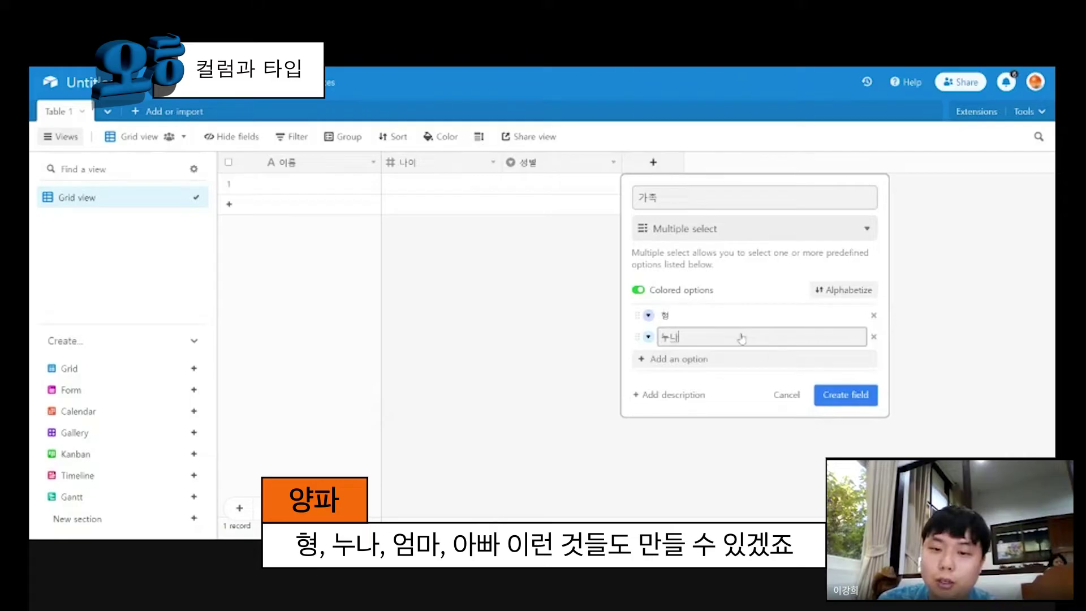
text(나)
key(Return)
text(엄)
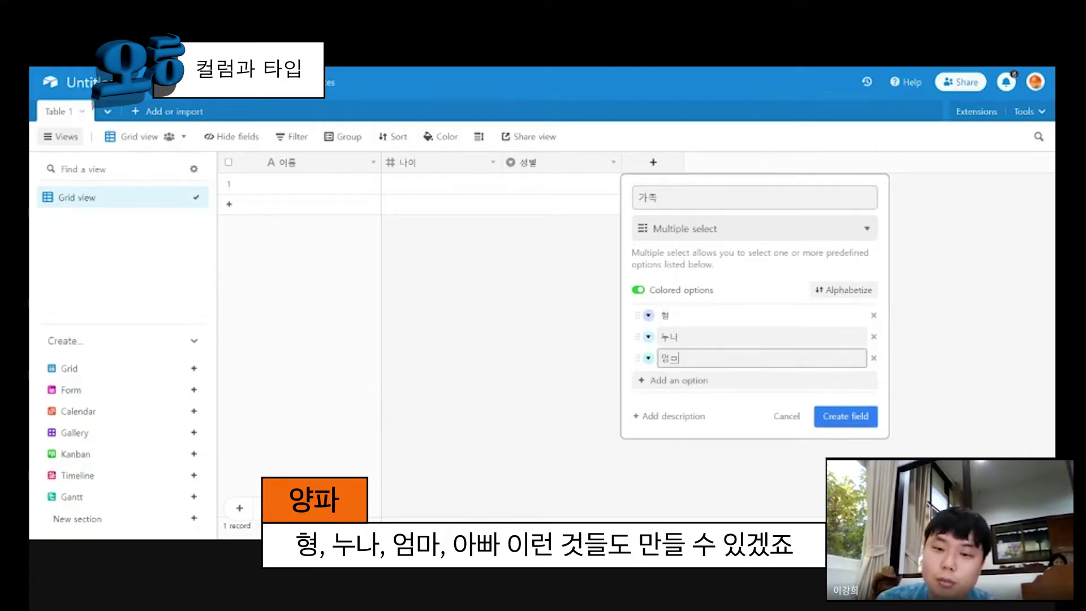
text(마)
key(Return)
text(아빠)
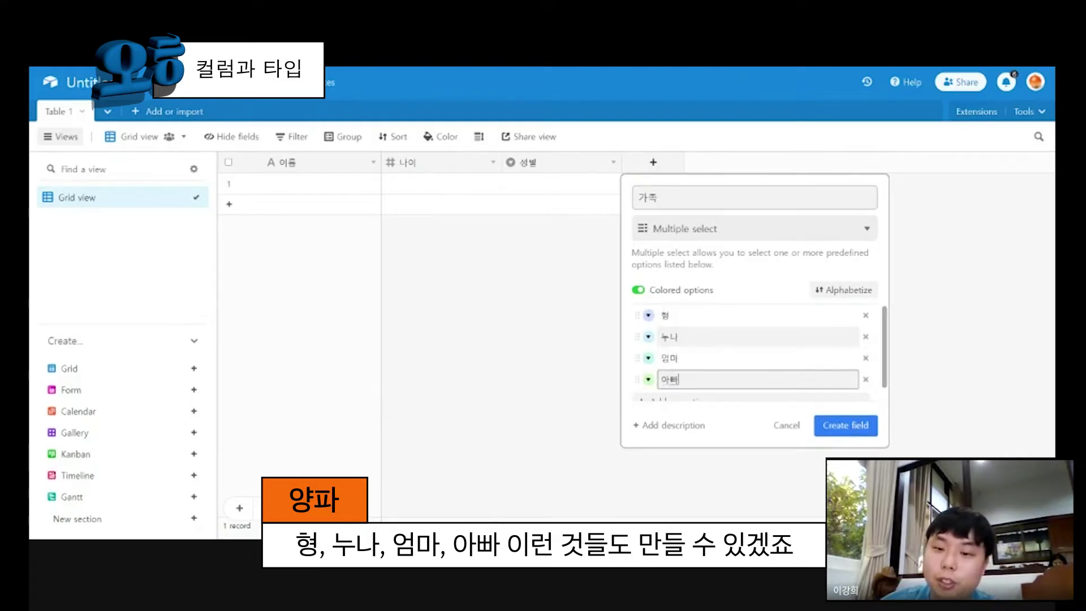
click(854, 425)
click(773, 162)
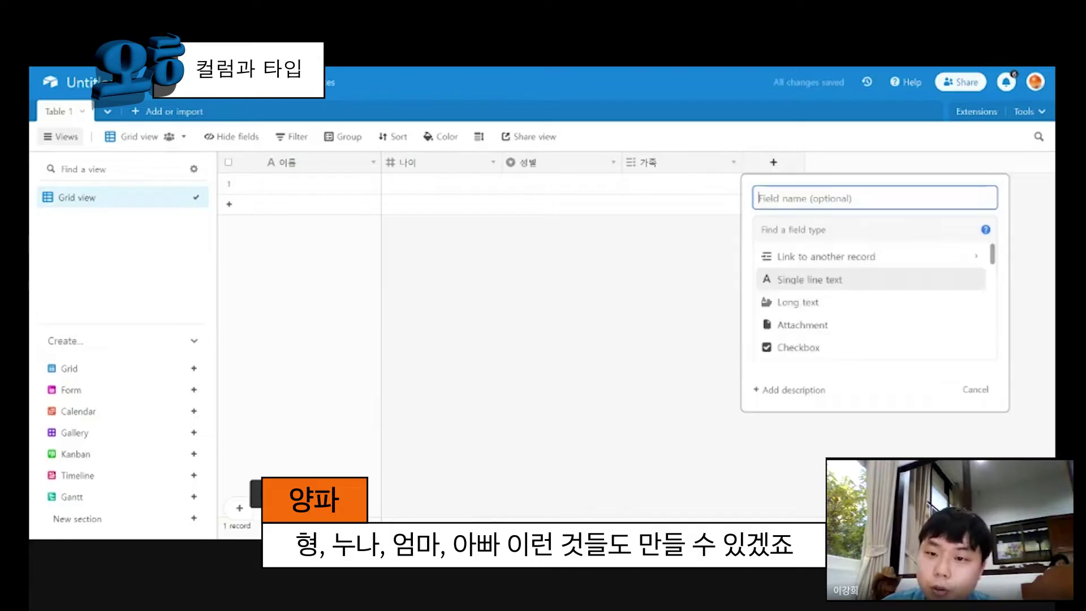
Create the 재산 Currency field using the ₩ symbol with whole-won precision.
scroll(819, 312, down, 3)
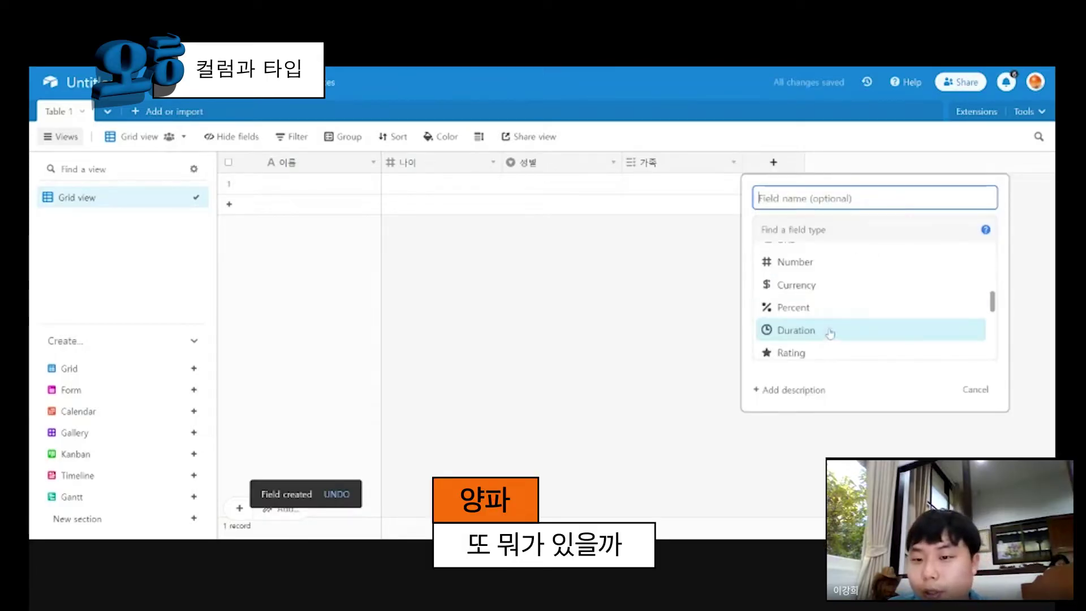
scroll(820, 286, down, 1)
scroll(820, 295, up, 1)
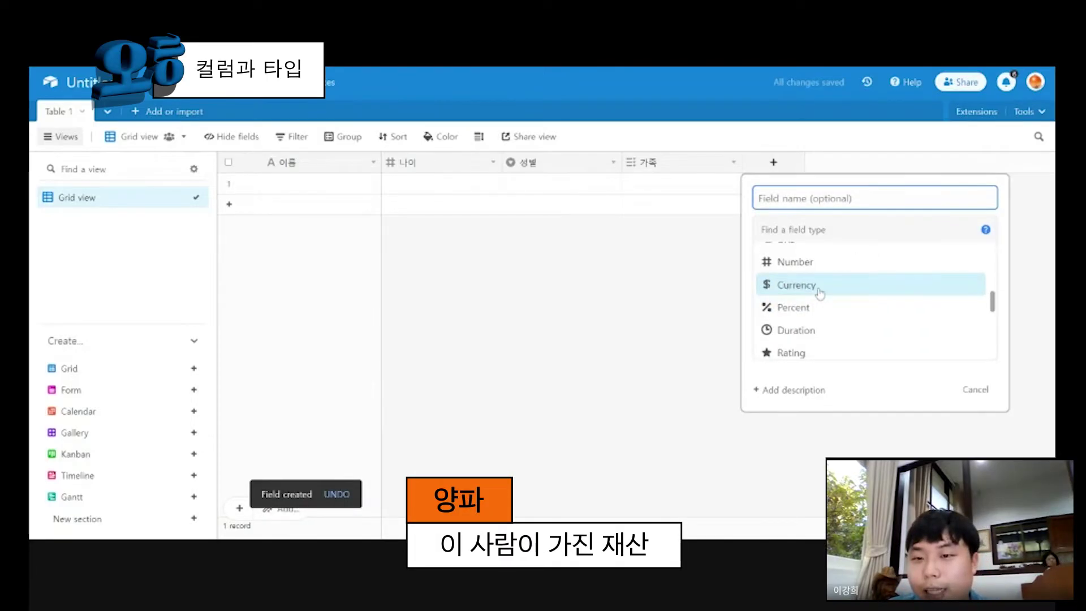
click(820, 288)
text(재산)
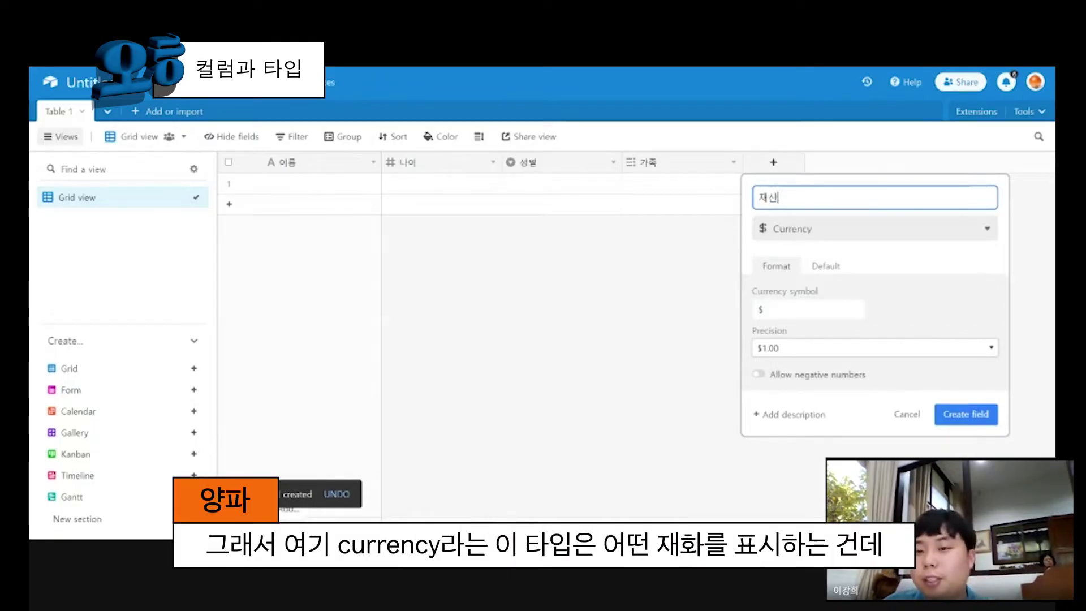
click(792, 309)
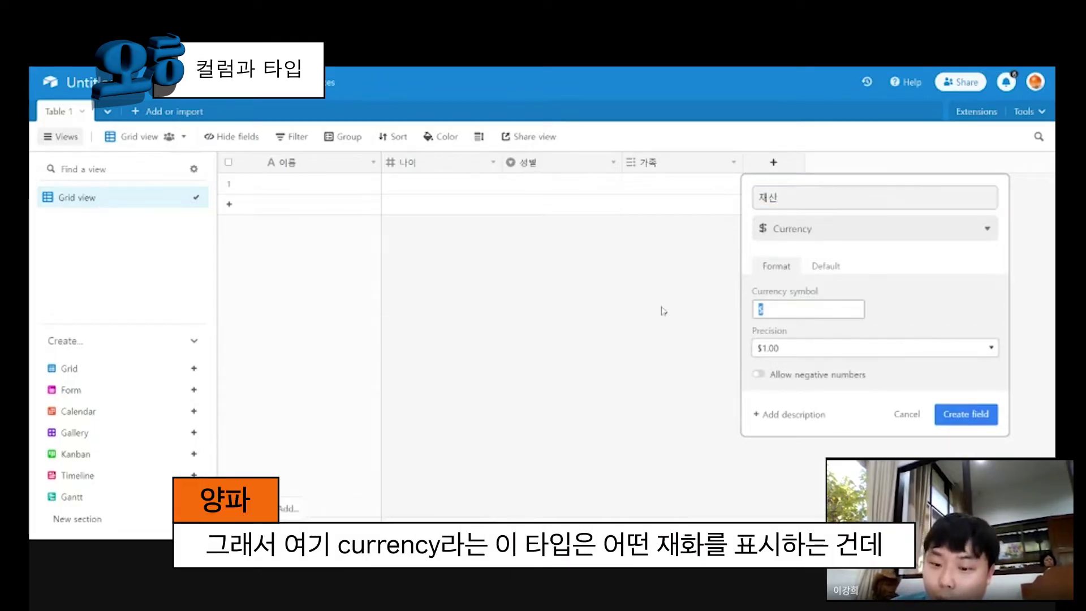
text(₩)
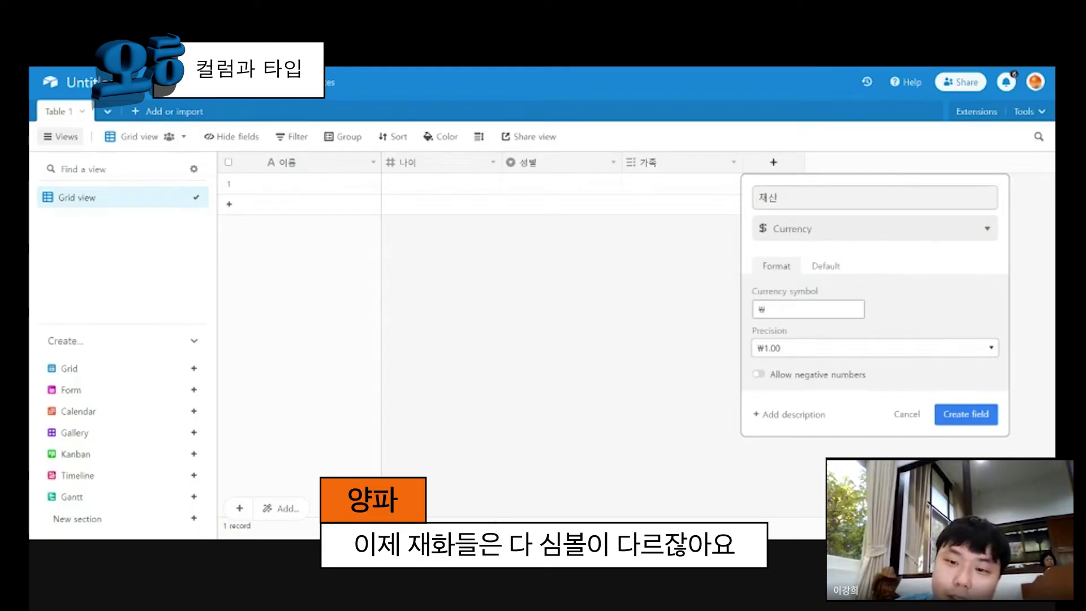
click(779, 349)
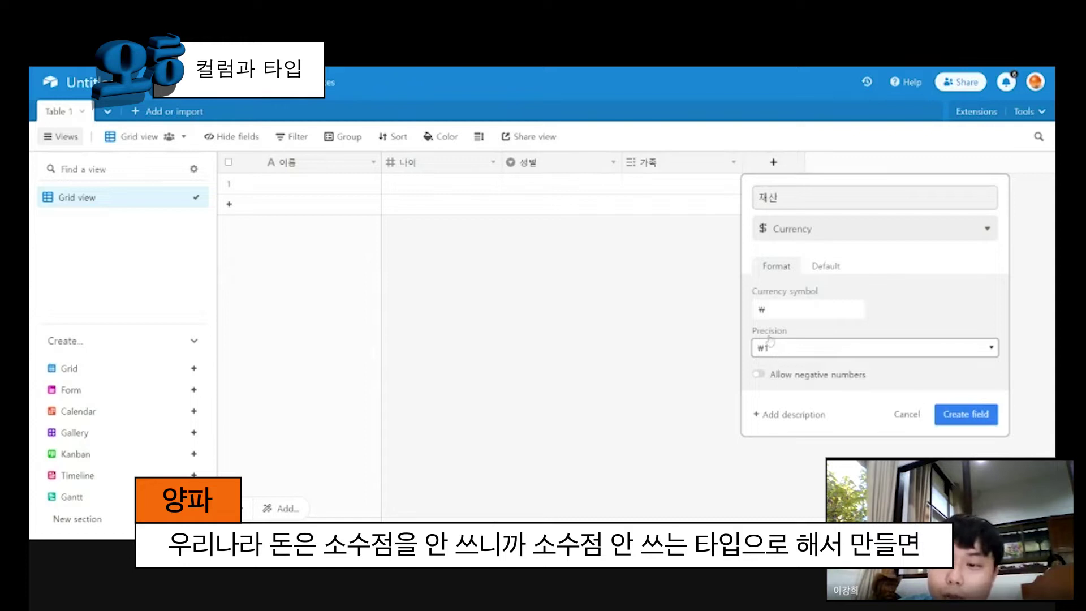
click(965, 406)
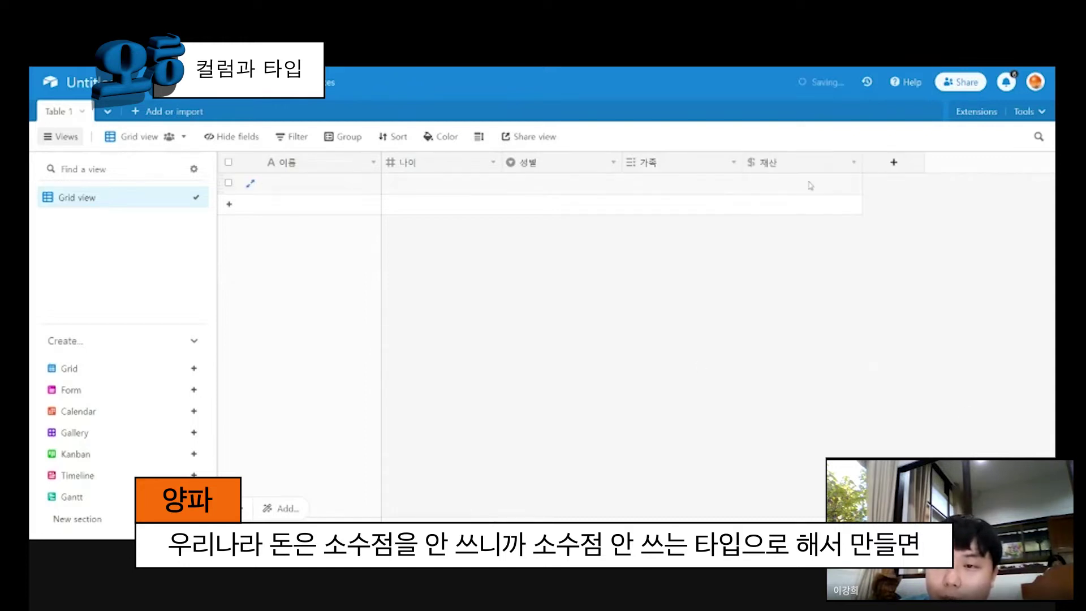
Add a Rating field named 친절도 using orange hearts with a maximum of 10.
click(892, 161)
scroll(842, 306, down, 4)
scroll(846, 317, down, 3)
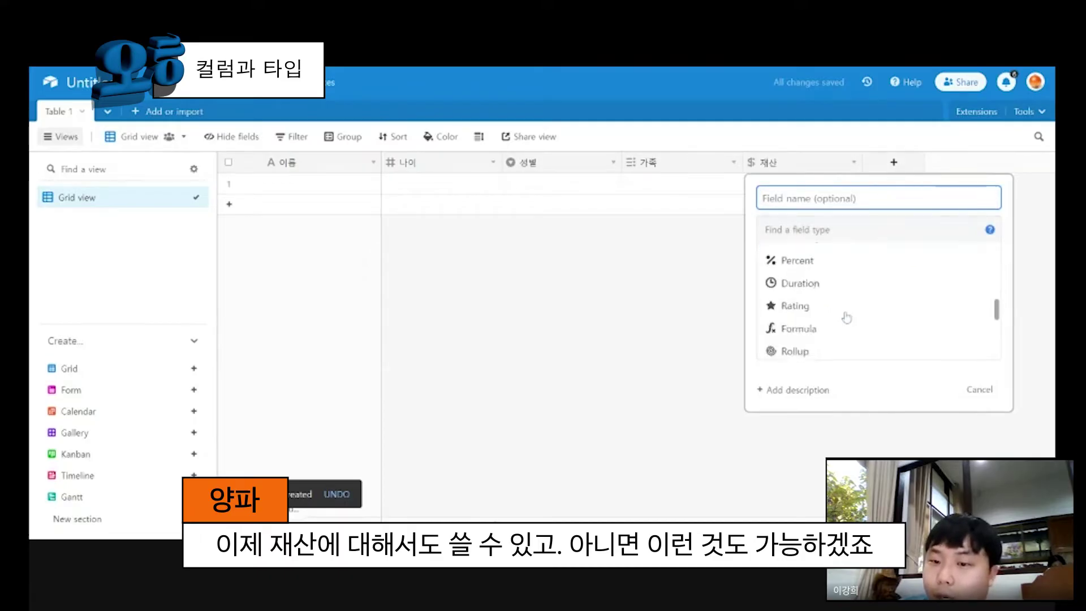
click(841, 291)
text(평점)
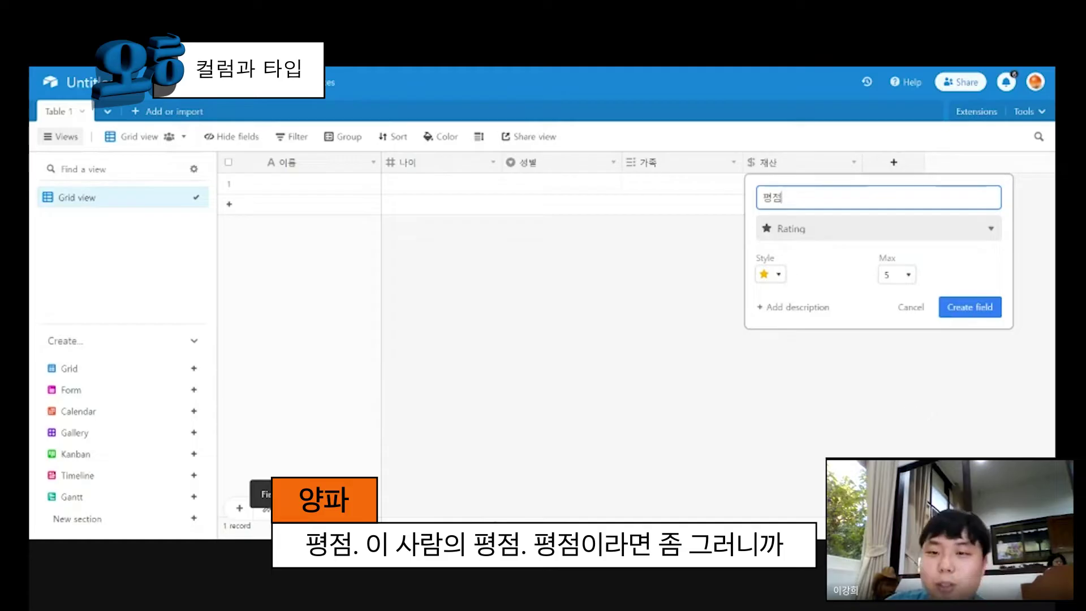
key(ctrl+a)
key(BackSpace)
text(친절도)
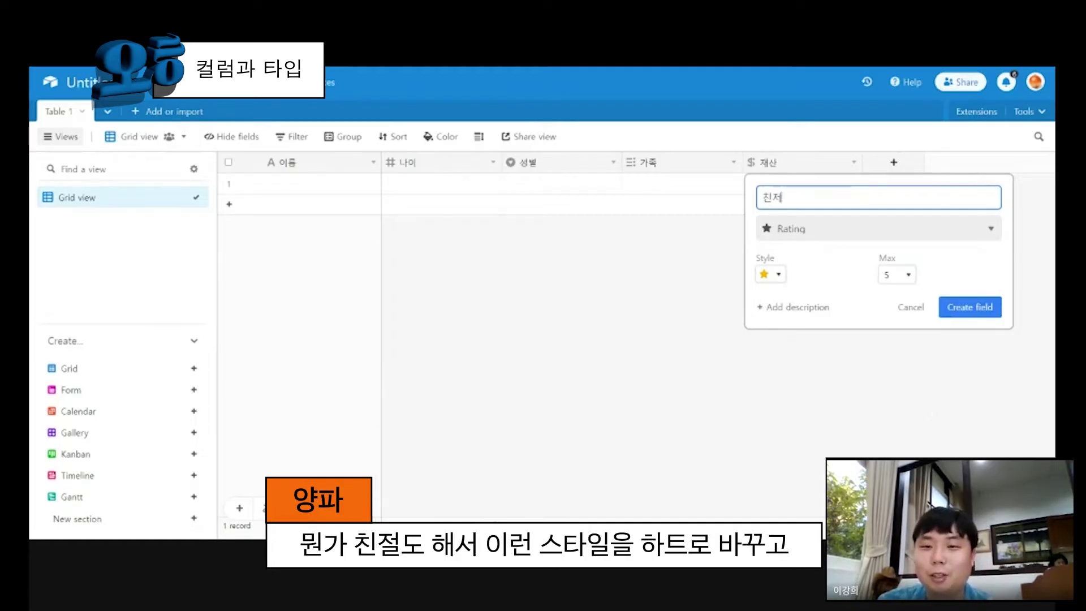
click(773, 275)
click(788, 320)
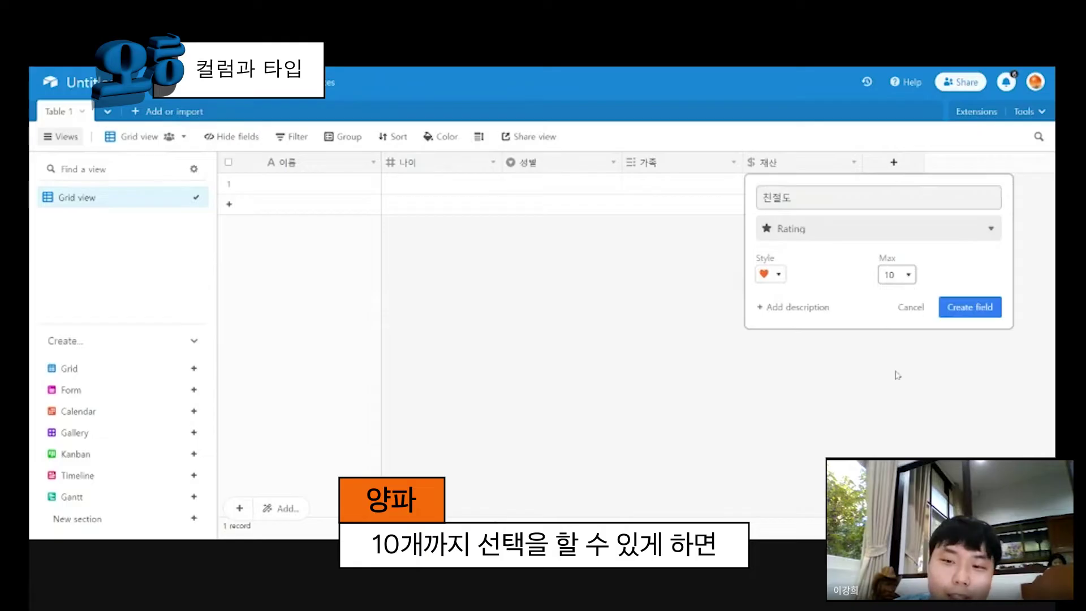
click(970, 308)
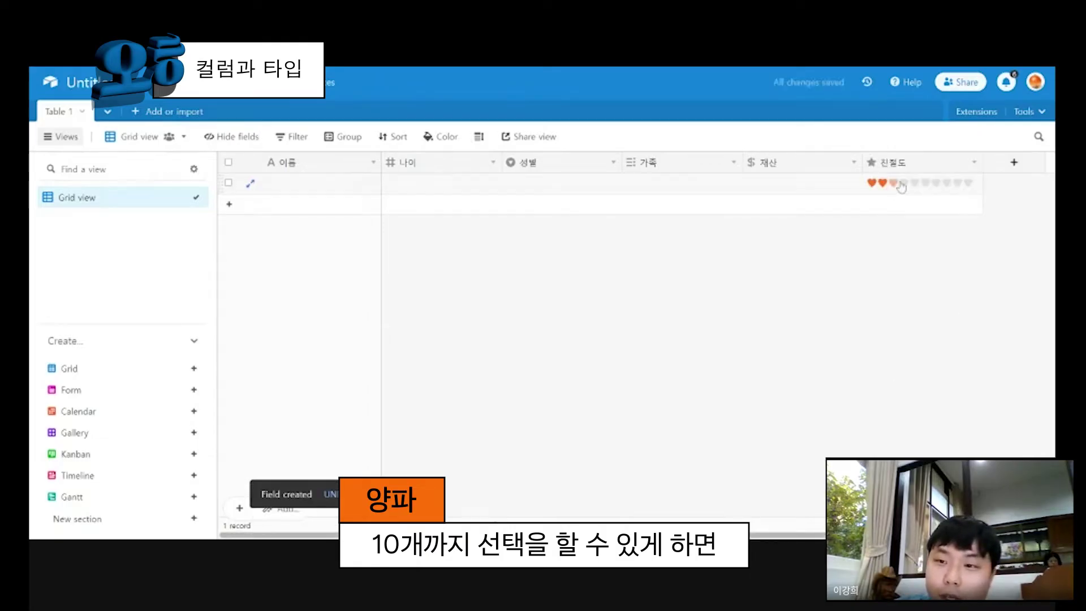
Try out row 1's 친절도 rating at four, nine, then one heart.
click(904, 183)
click(959, 183)
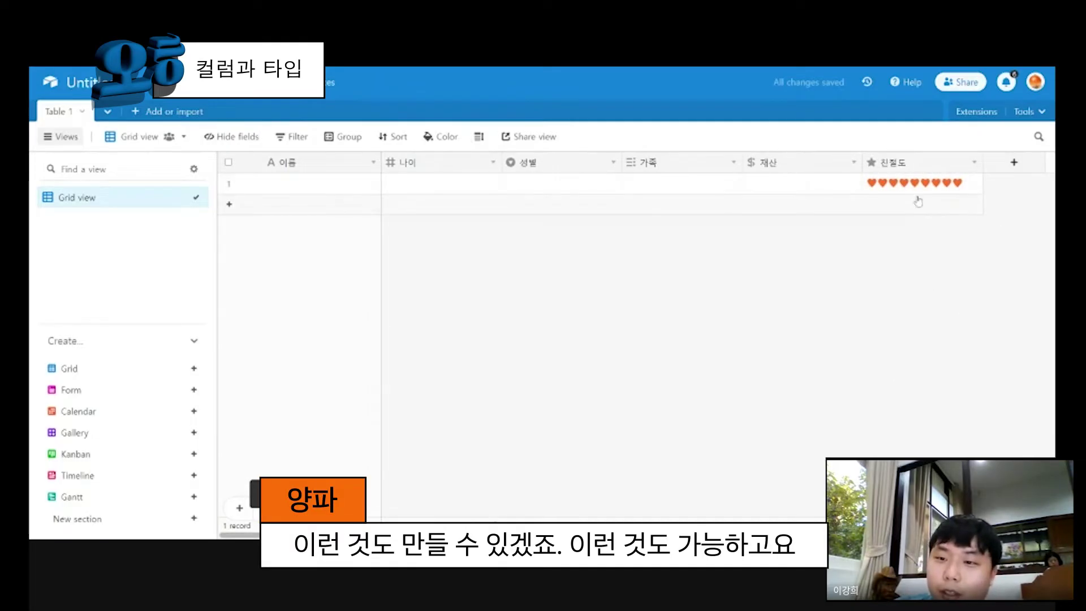
click(872, 183)
Add an Attachment field named 파일.
click(1014, 163)
scroll(860, 294, down, 5)
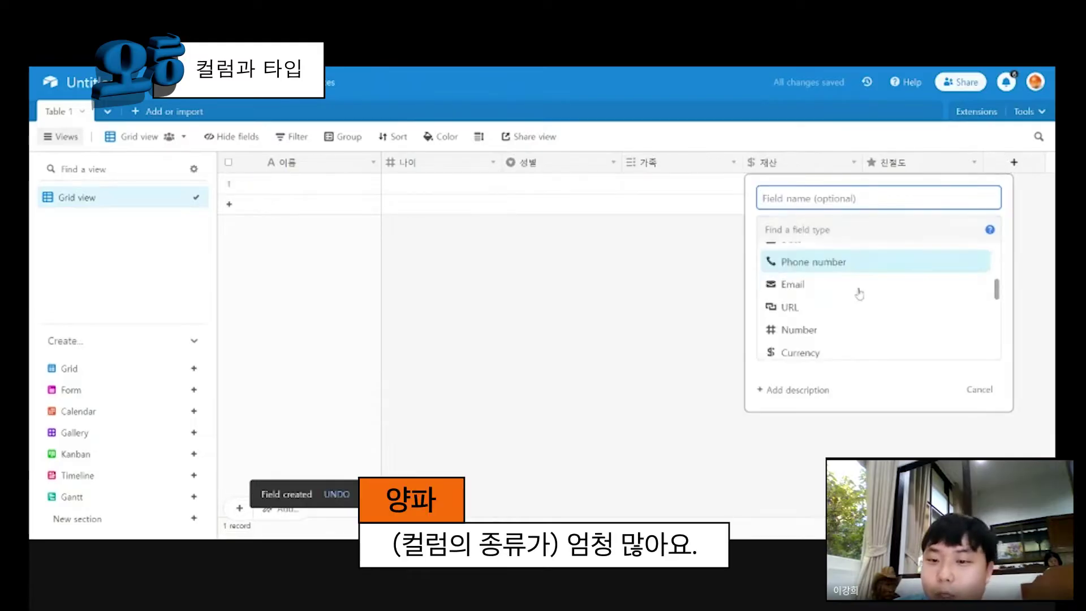
scroll(847, 315, down, 6)
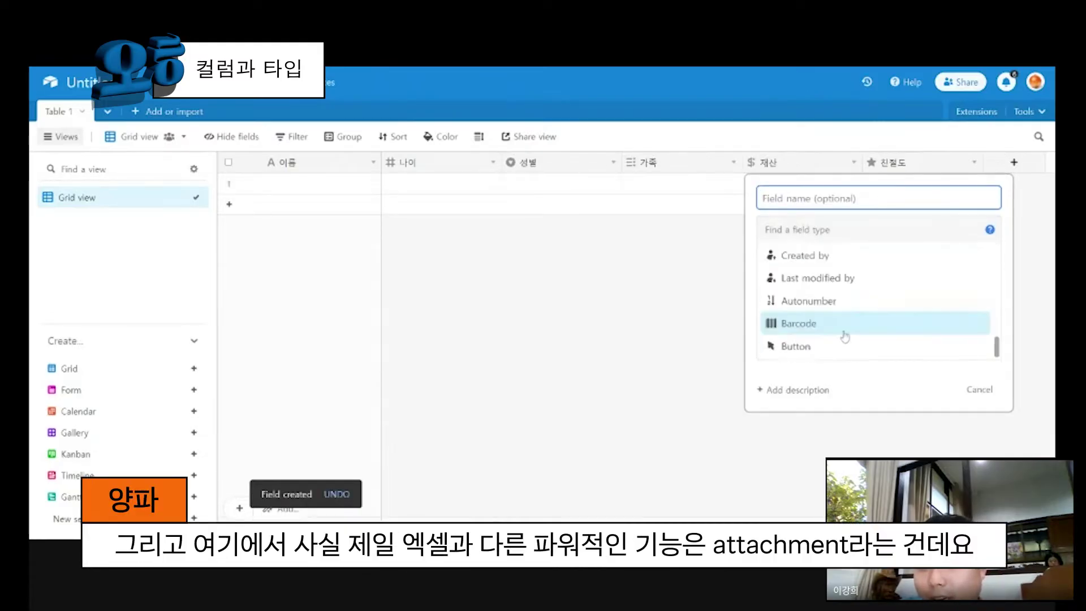
scroll(845, 337, up, 7)
scroll(863, 332, up, 4)
scroll(874, 320, down, 2)
scroll(868, 277, up, 1)
click(866, 271)
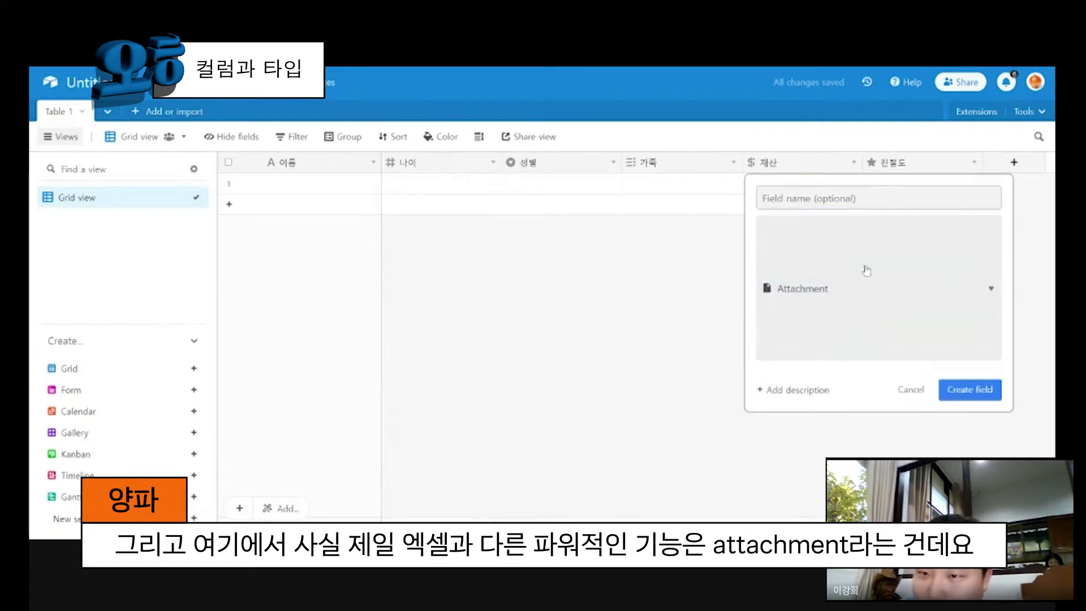
click(878, 197)
text(파)
key(BackSpace)
text(파일)
key(Return)
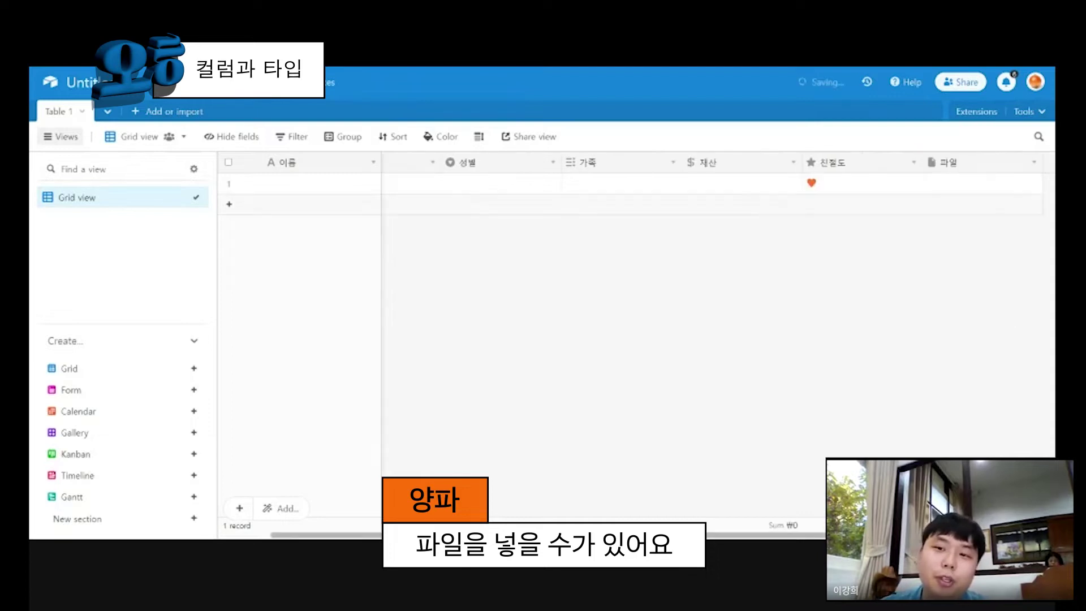
Open row 1's 파일 upload window, then enter the person's name in 이름.
click(931, 186)
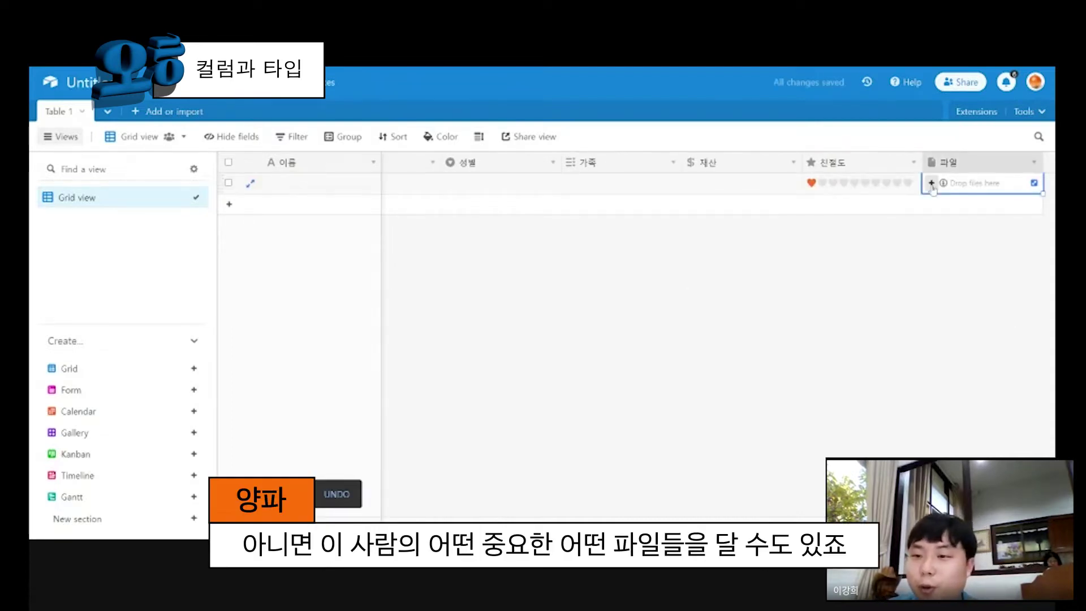
click(931, 184)
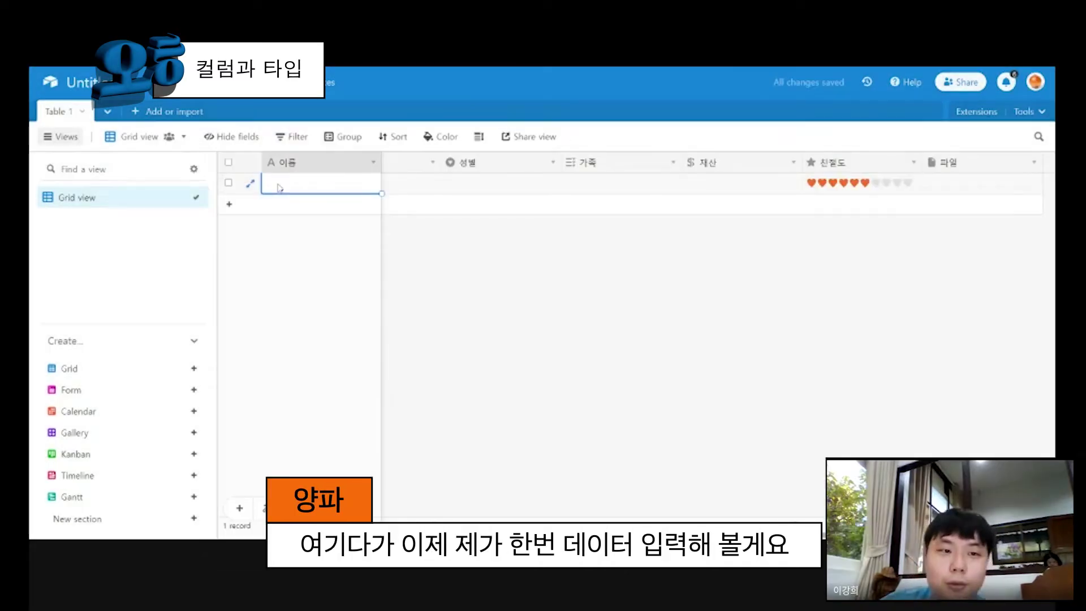
text(이제)
text(희)
key(Tab)
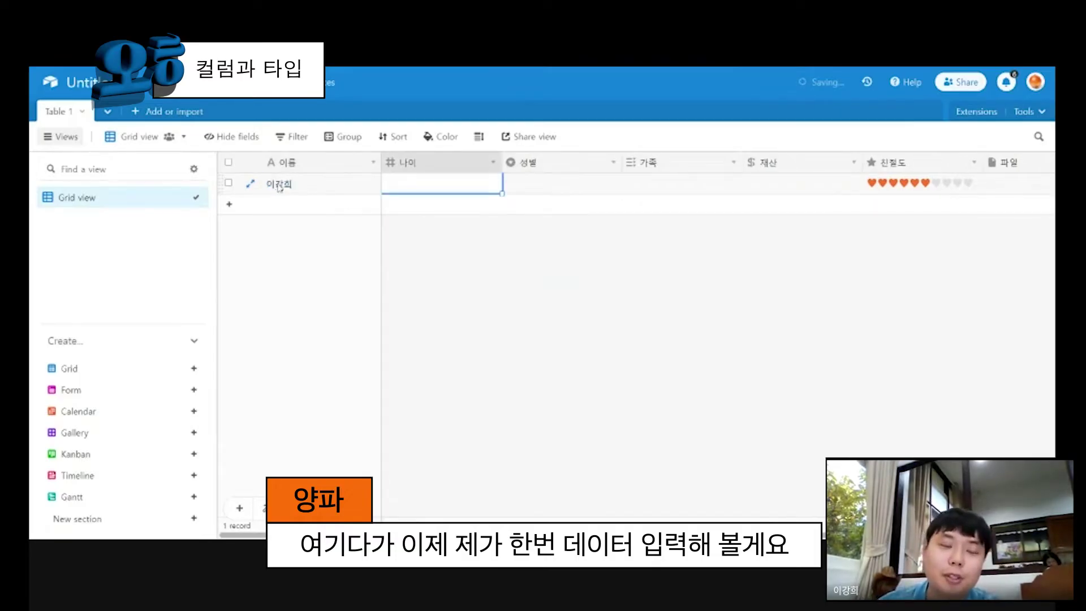
Fill row 1 with 나이 18, 성별 남 and 가족 누나.
text(18)
click(564, 184)
click(565, 183)
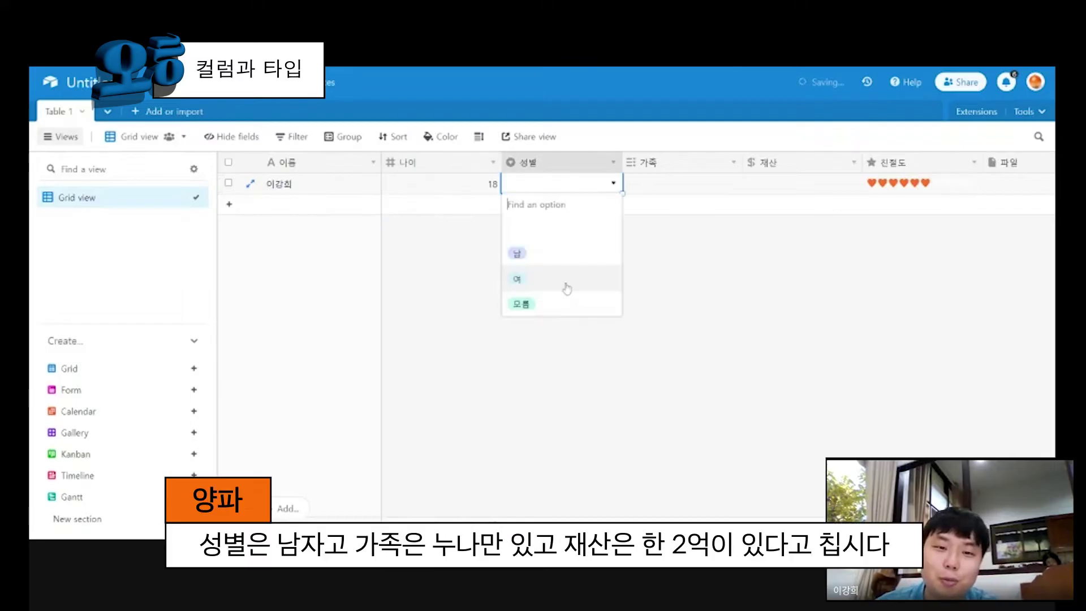
click(552, 252)
key(Tab)
click(631, 182)
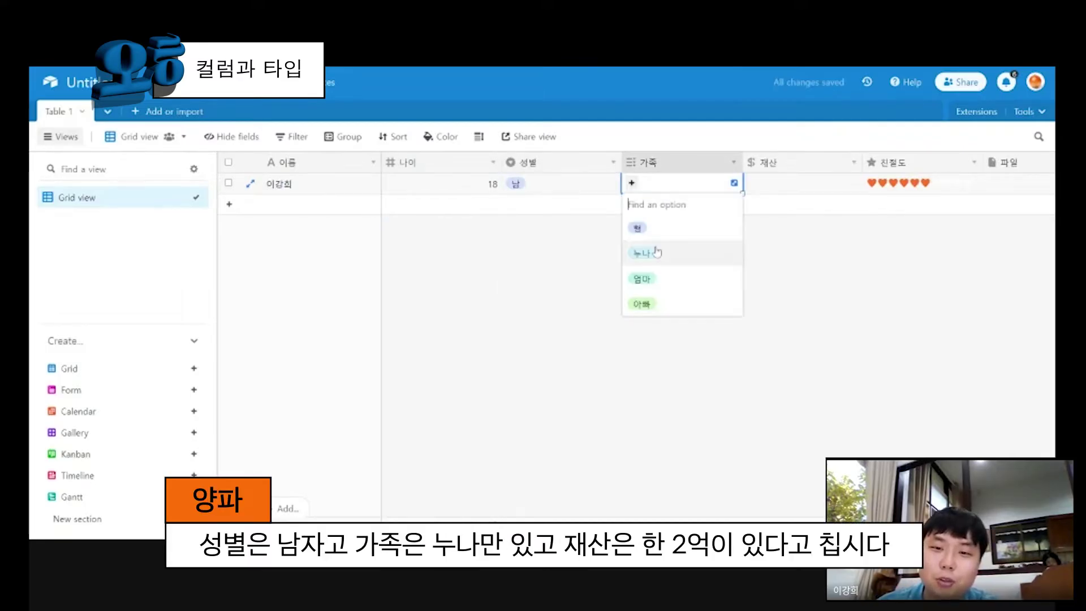
click(641, 247)
Enter ₩200,000,000 as row 1's 재산 and return to the name cell.
click(771, 192)
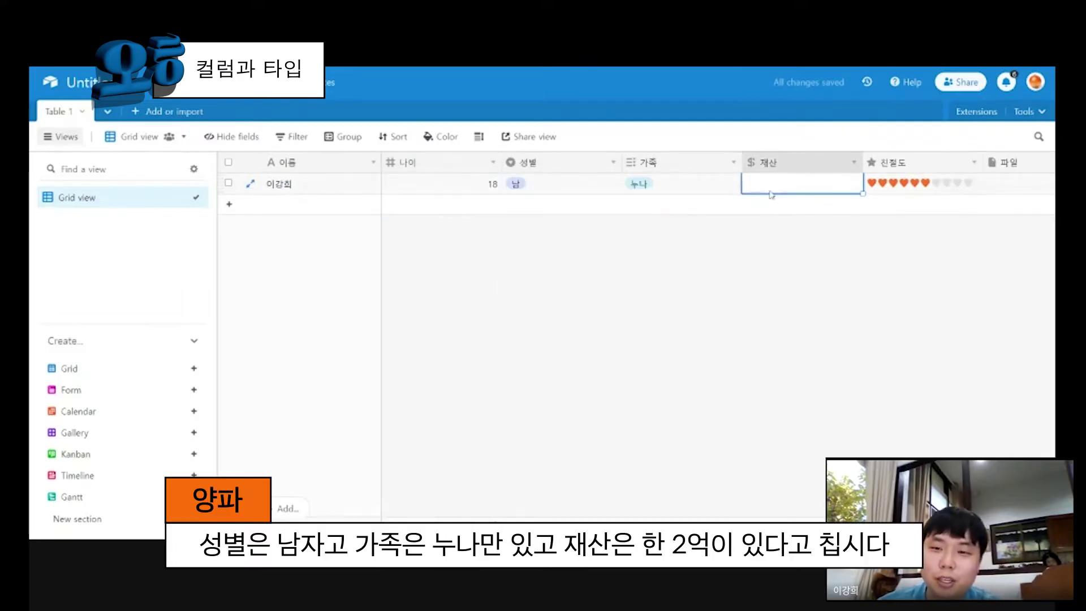
text(200000000)
key(Return)
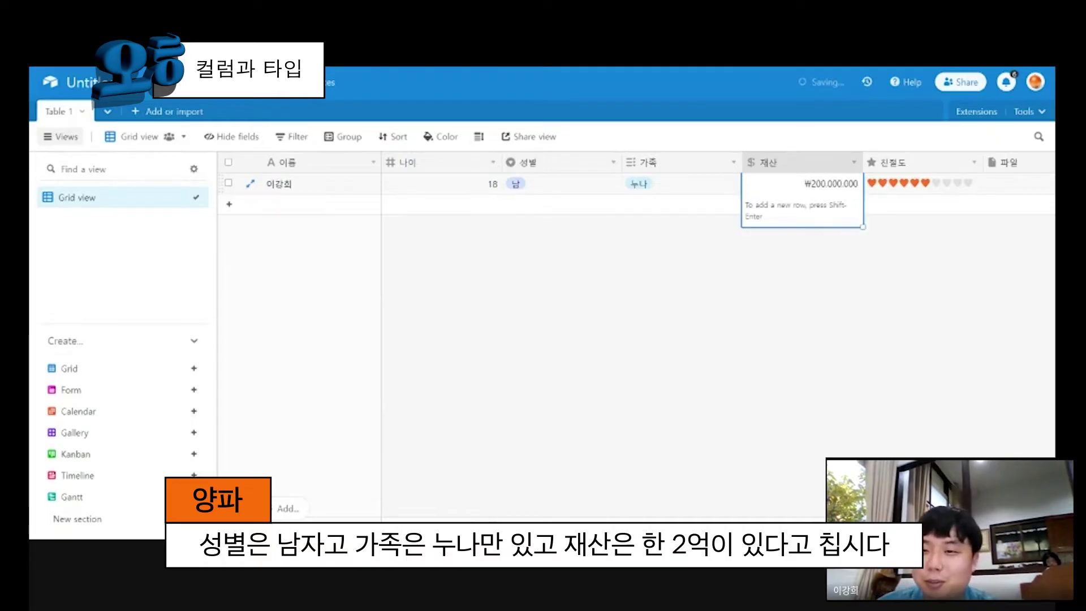
key(Right)
key(Right)
click(260, 302)
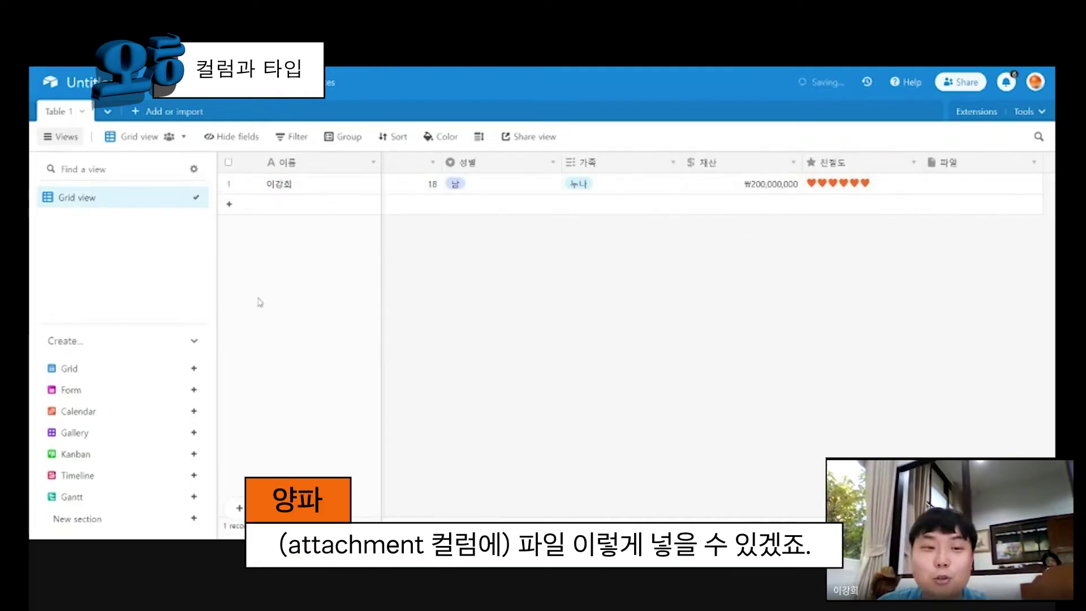
key(Up)
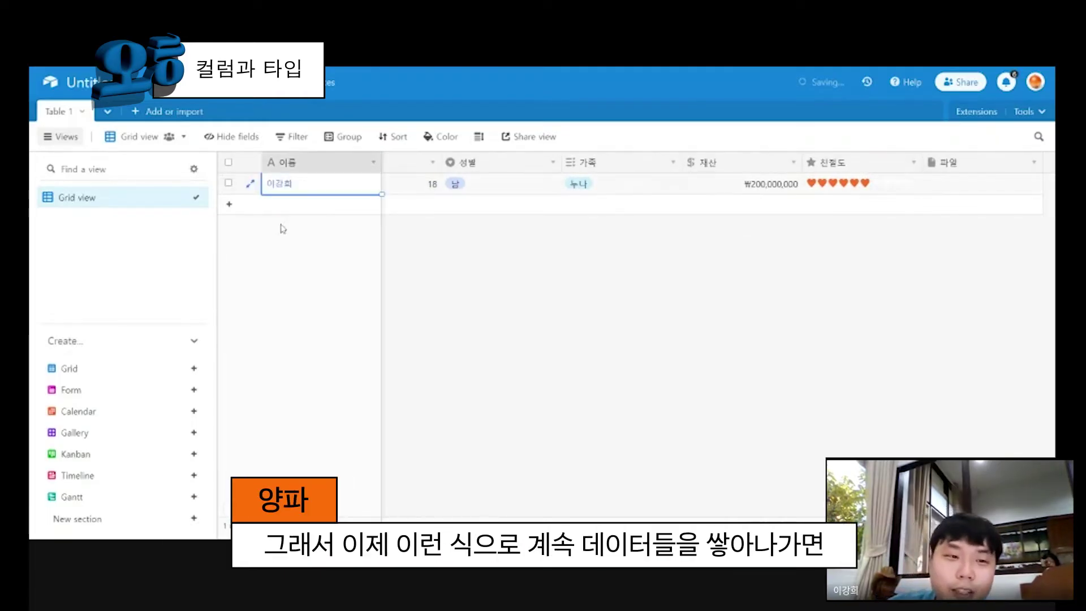
Insert an empty record below row 1, then delete it.
right_click(300, 192)
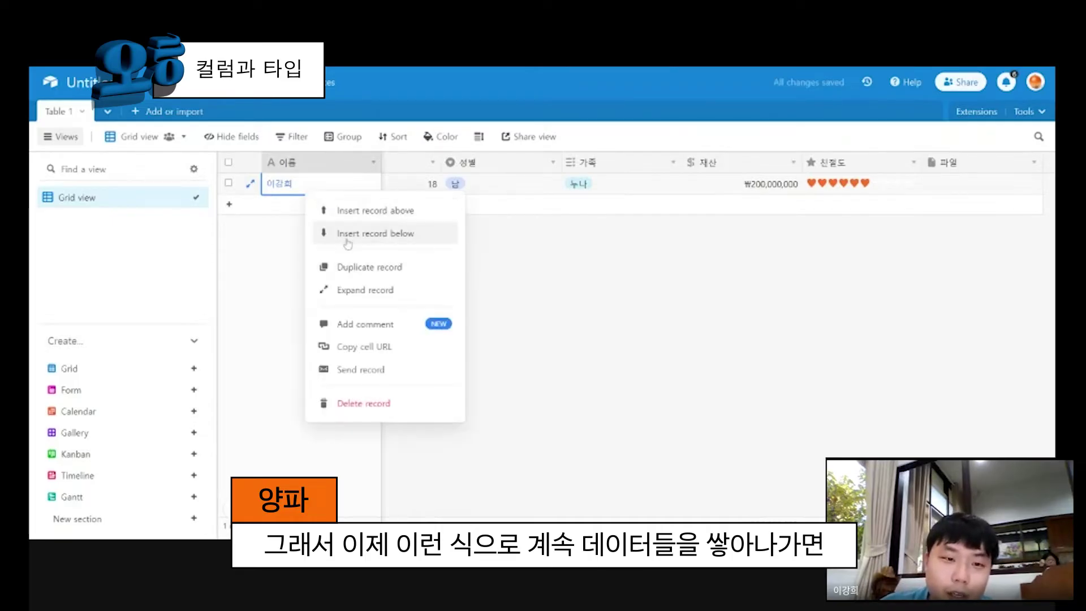
click(375, 233)
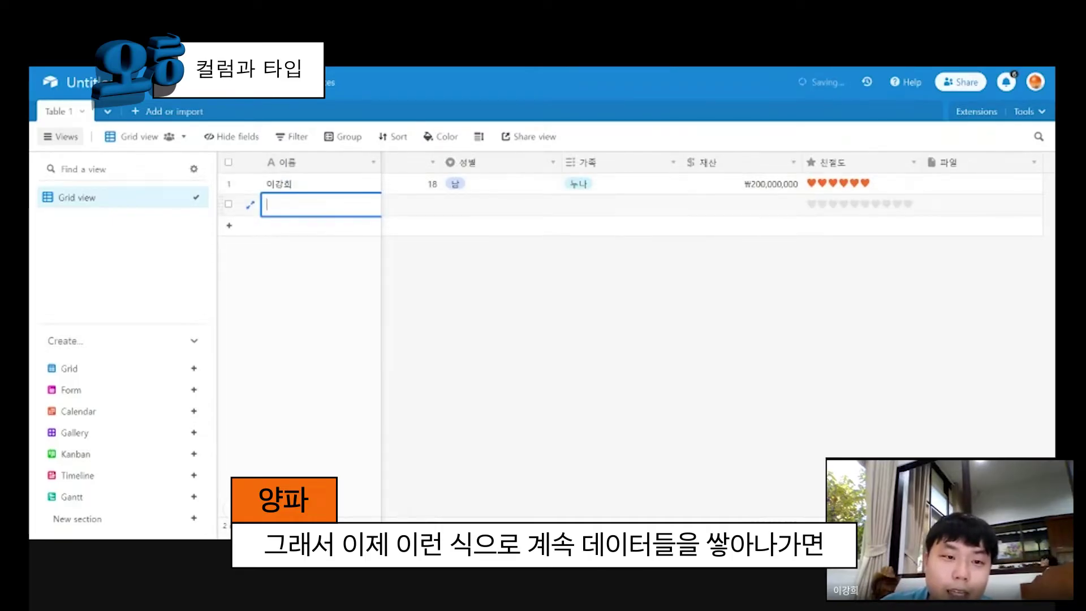
right_click(313, 209)
click(419, 423)
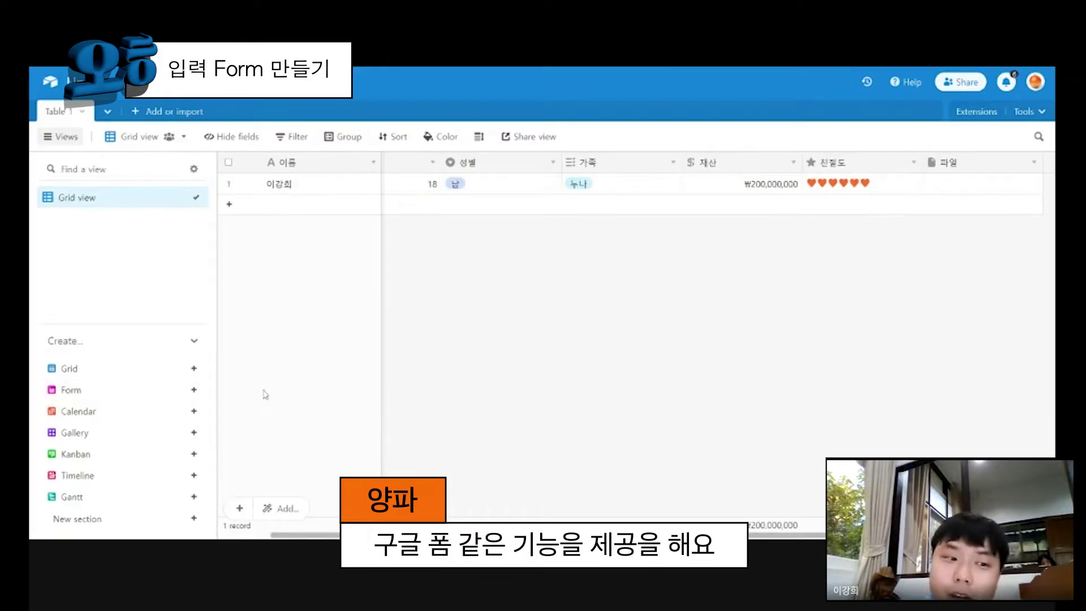
Add and delete a test record with a name and 나이 2, then create a Form view.
click(283, 202)
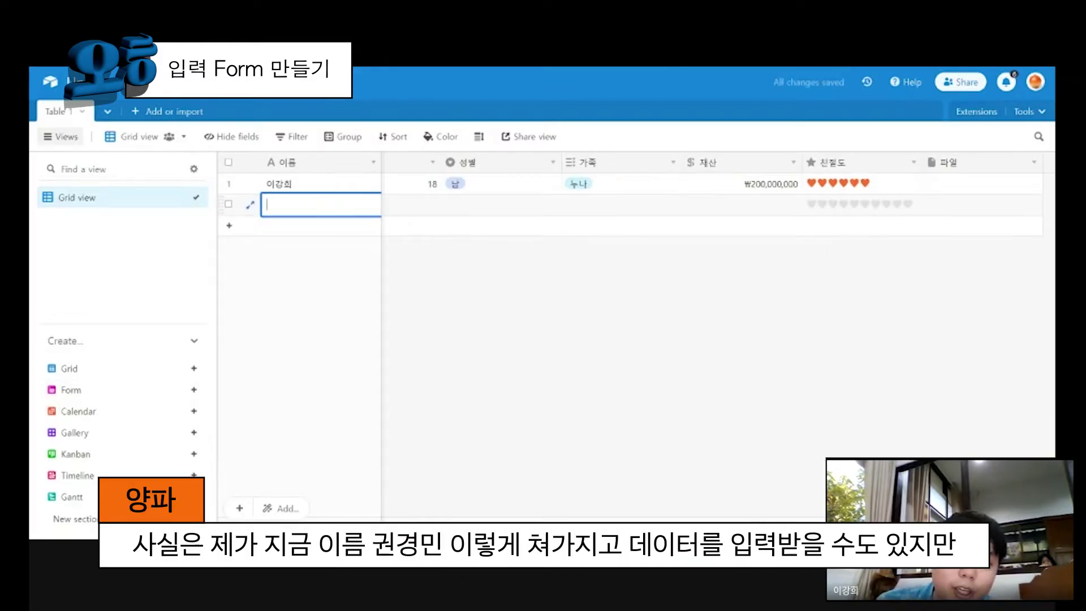
text(권경민)
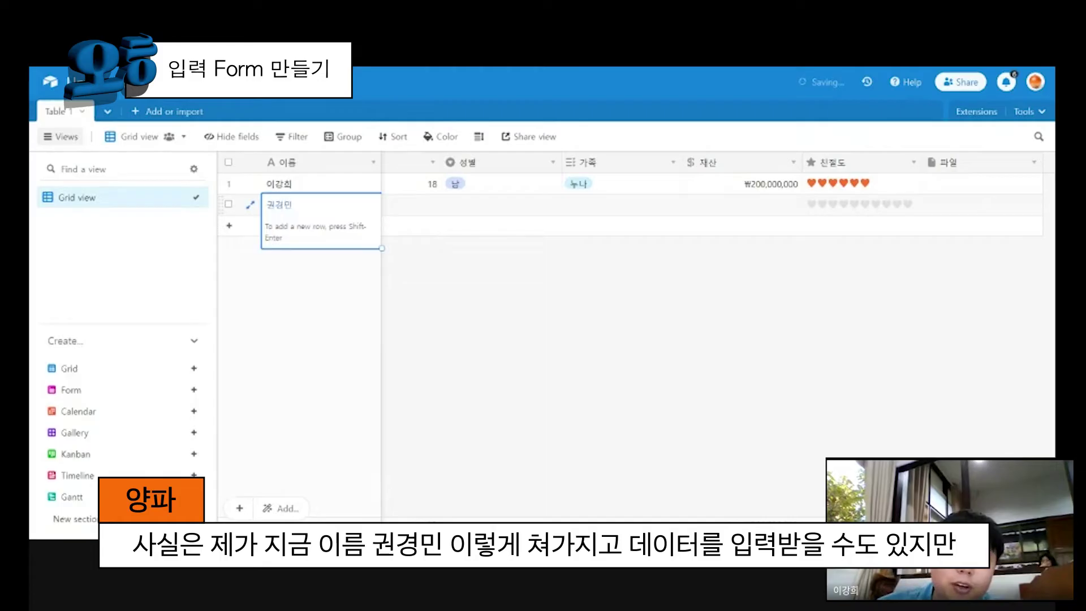
click(391, 205)
text(2)
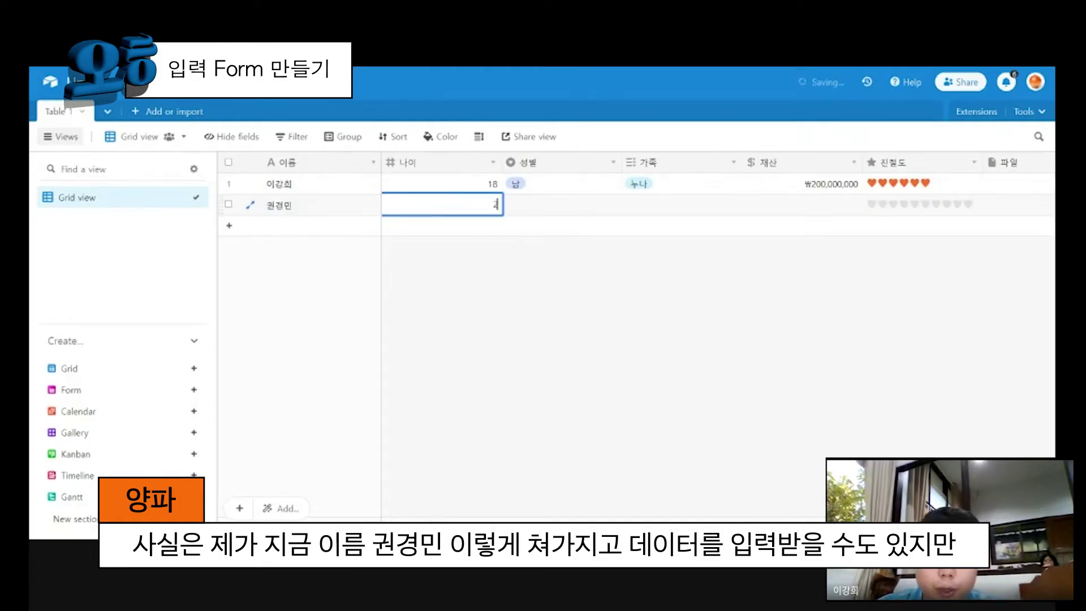
click(372, 252)
right_click(339, 207)
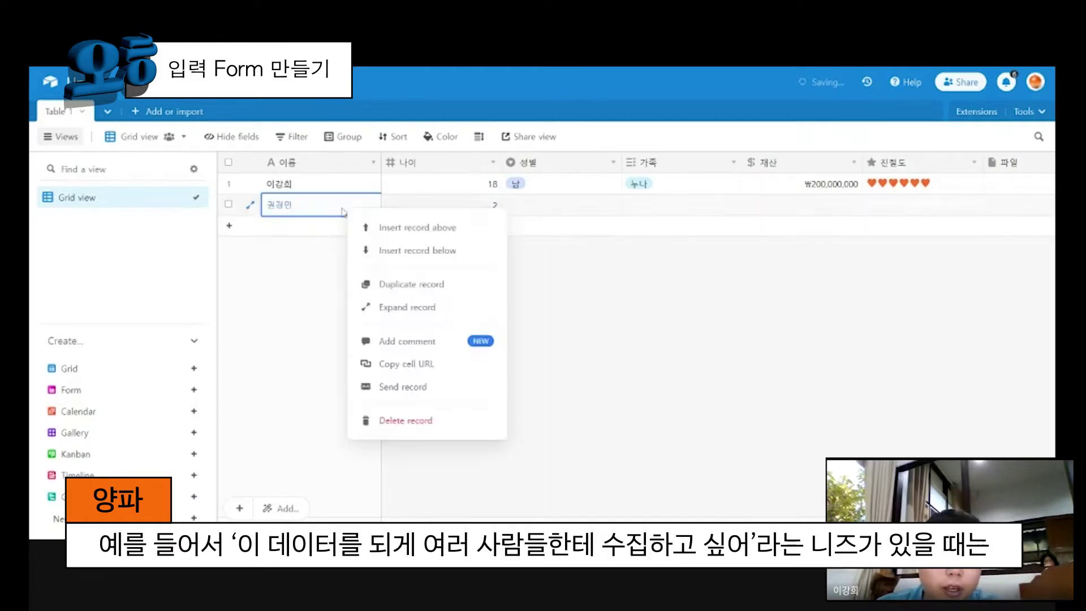
click(380, 422)
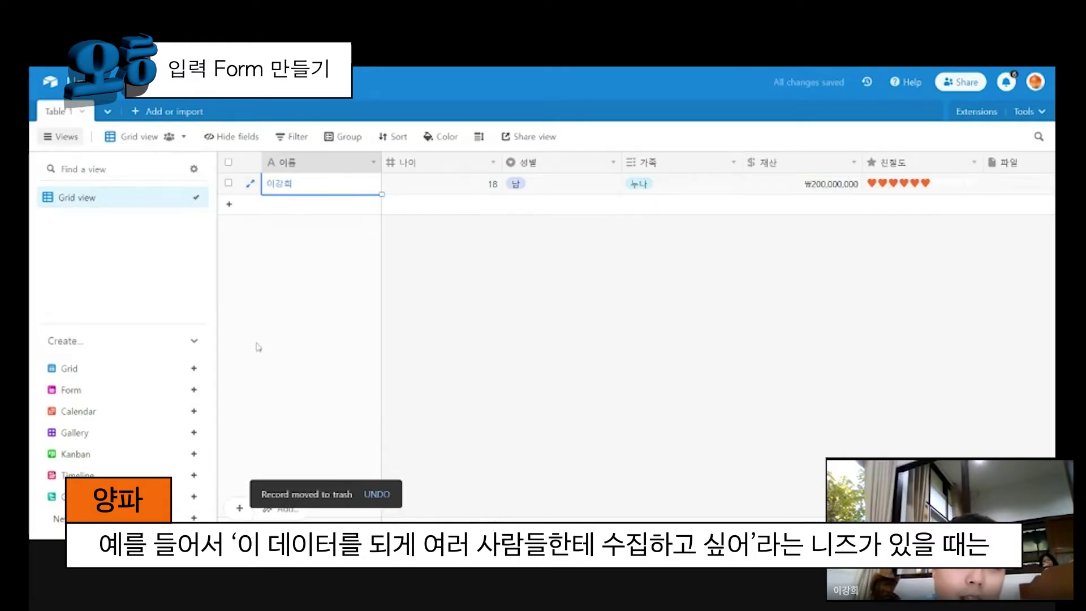
click(193, 390)
click(416, 510)
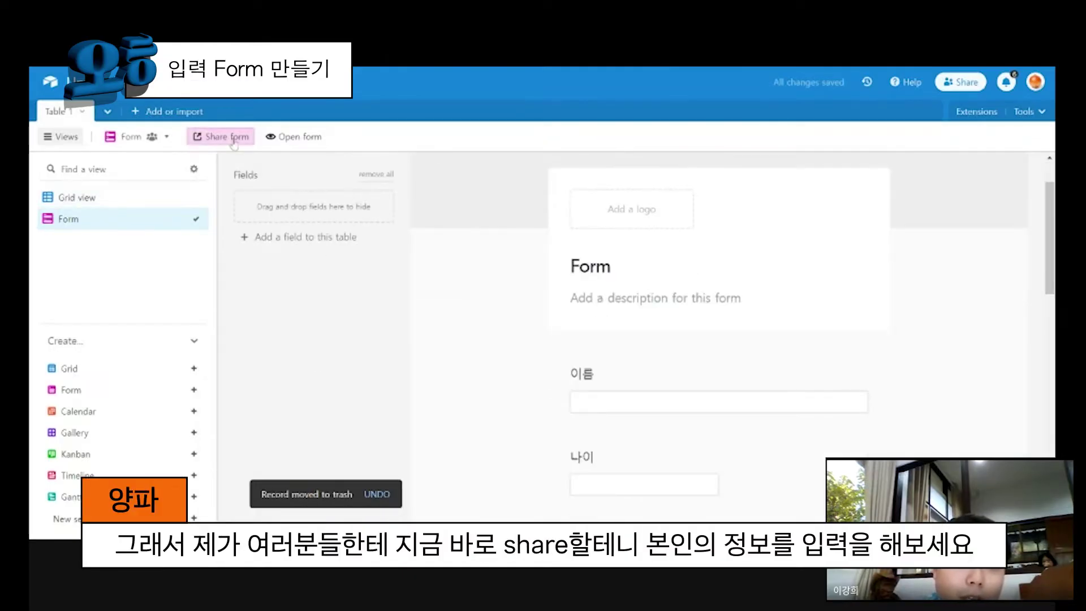
Open the form's Share form link popup, then close it.
click(233, 145)
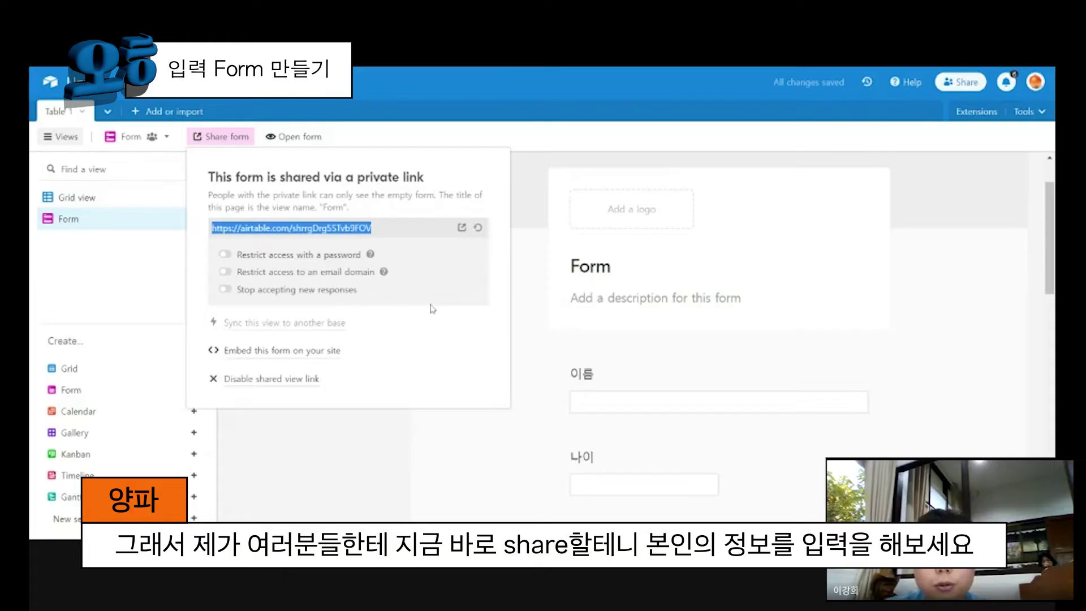
click(500, 437)
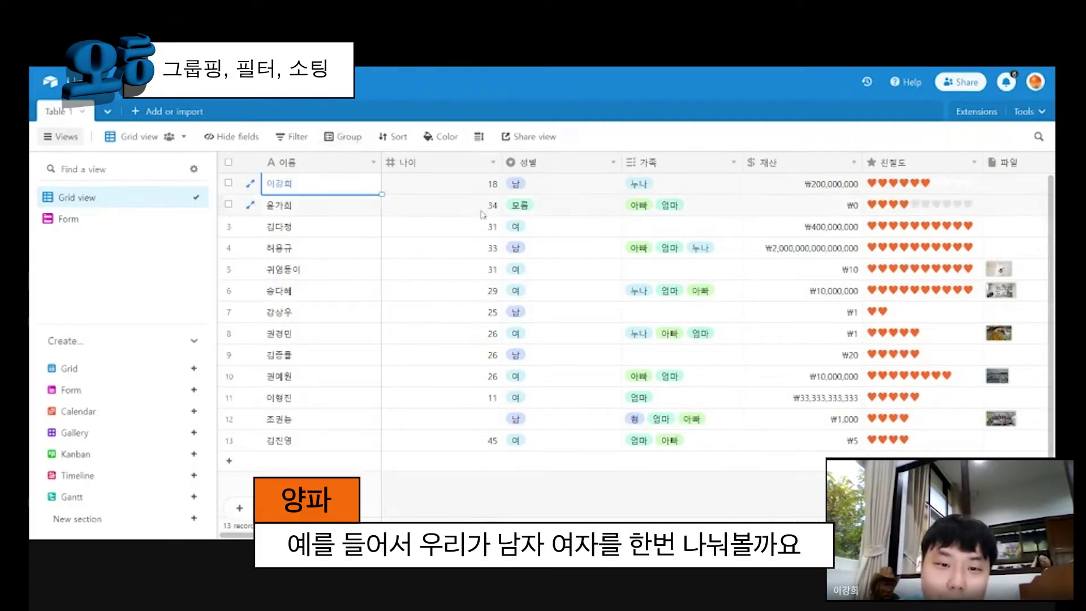
Group the grid's records by 성별.
click(330, 147)
click(331, 146)
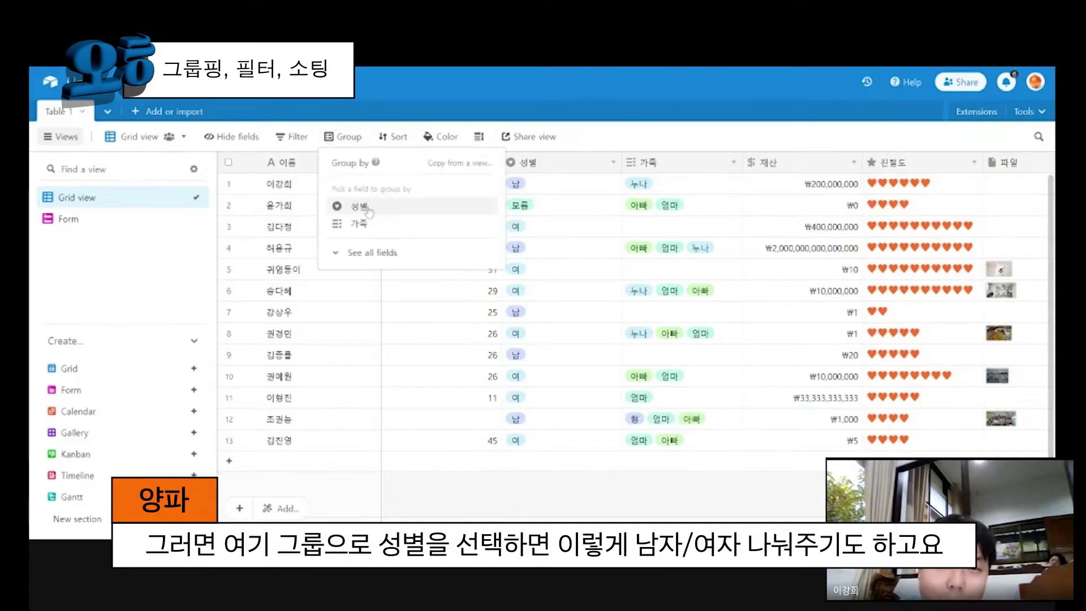
click(368, 211)
click(559, 333)
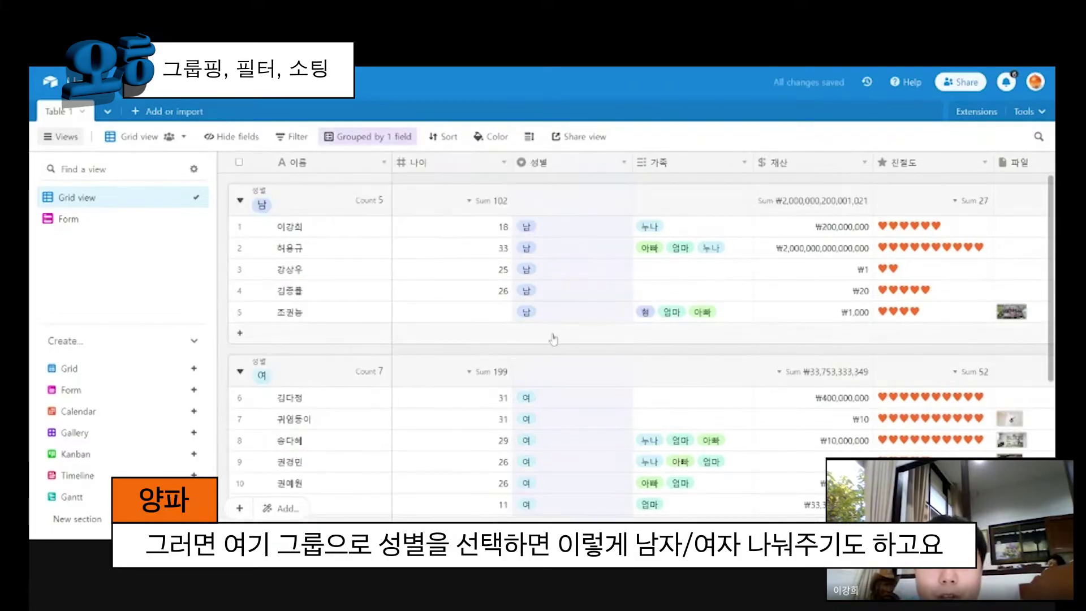
scroll(559, 332, down, 3)
scroll(559, 332, up, 3)
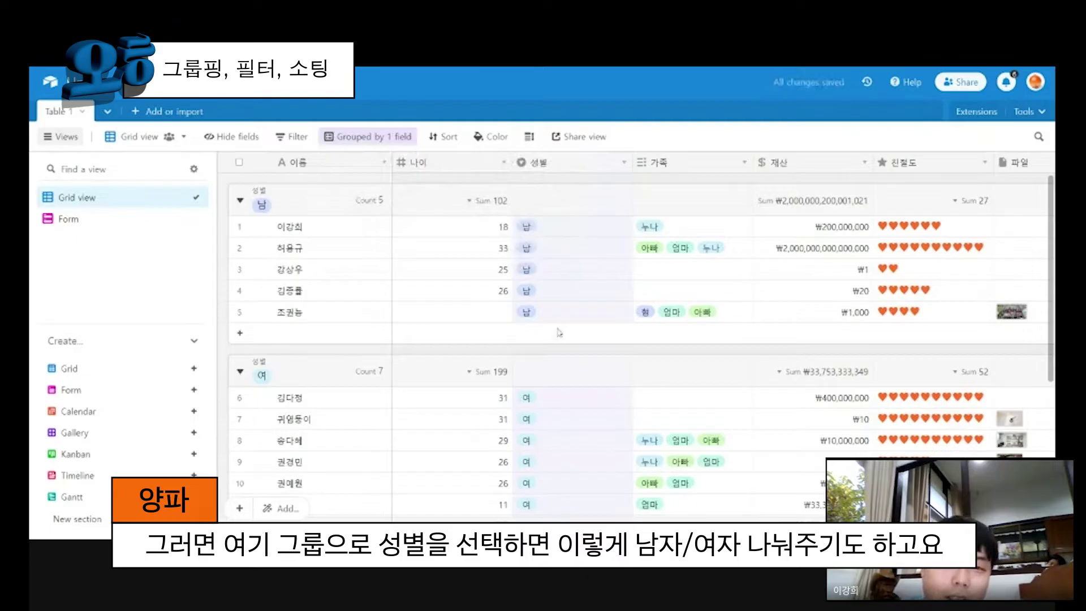
Change the grouping field from 성별 to 친절도.
click(404, 137)
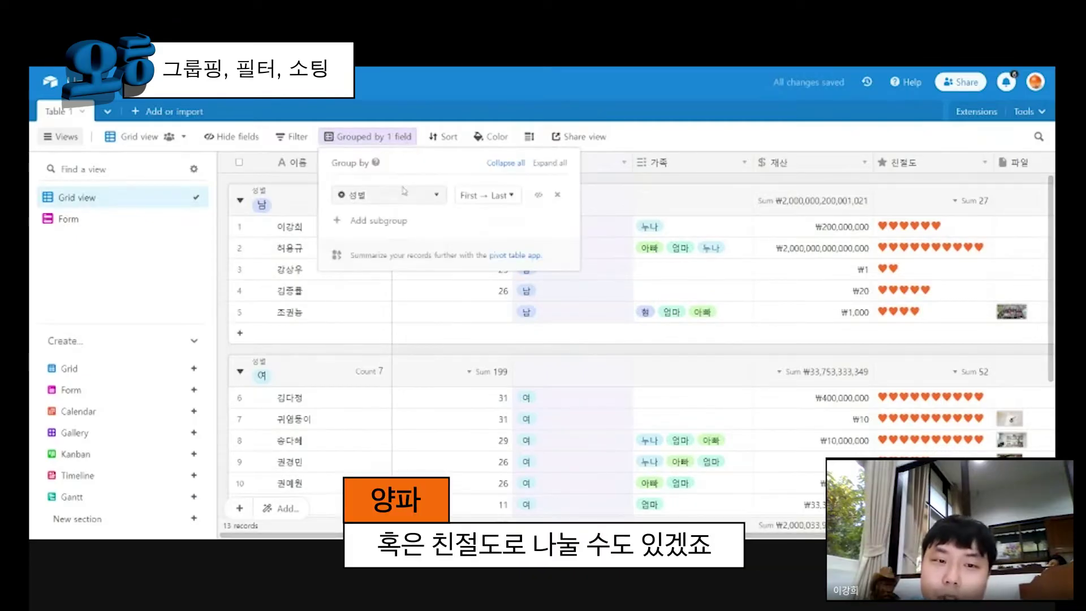
click(404, 197)
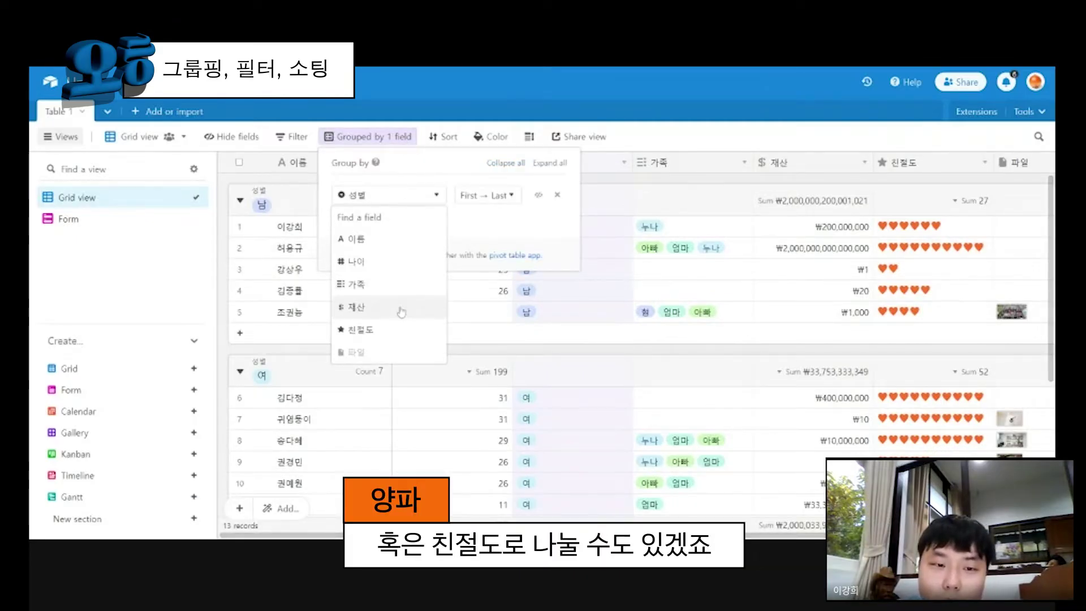
click(401, 328)
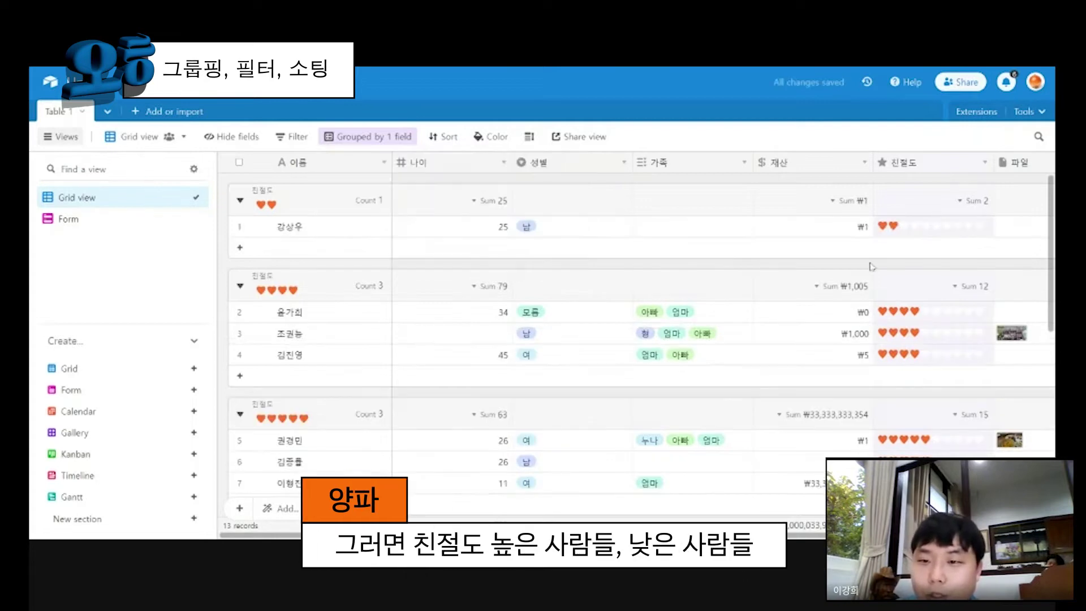
click(870, 273)
scroll(870, 273, down, 5)
scroll(870, 273, up, 10)
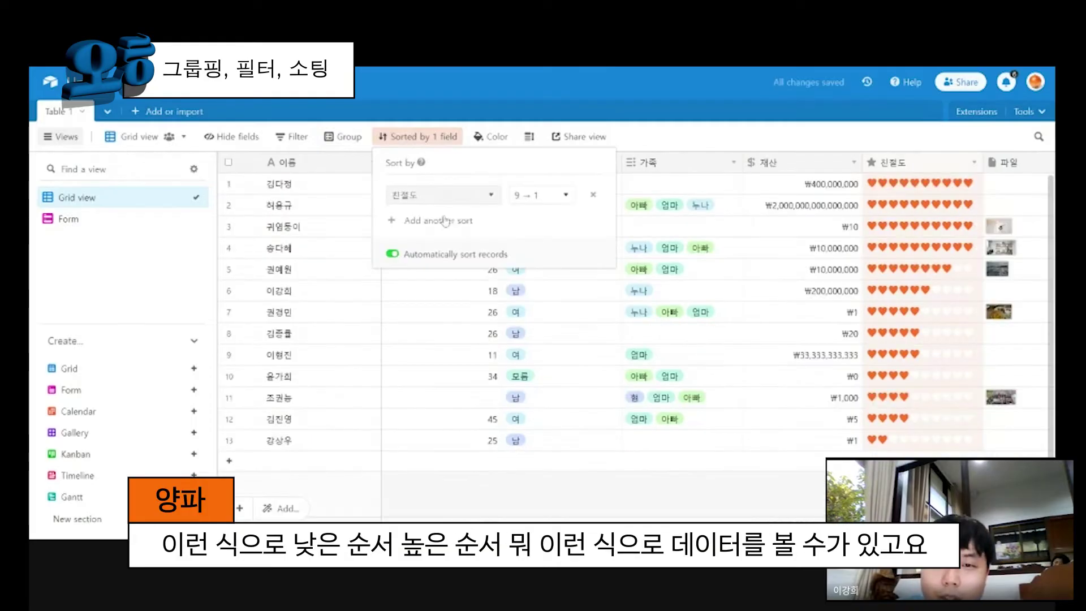
Sort the grid by 친절도 from highest to lowest, then remove the sort.
click(549, 198)
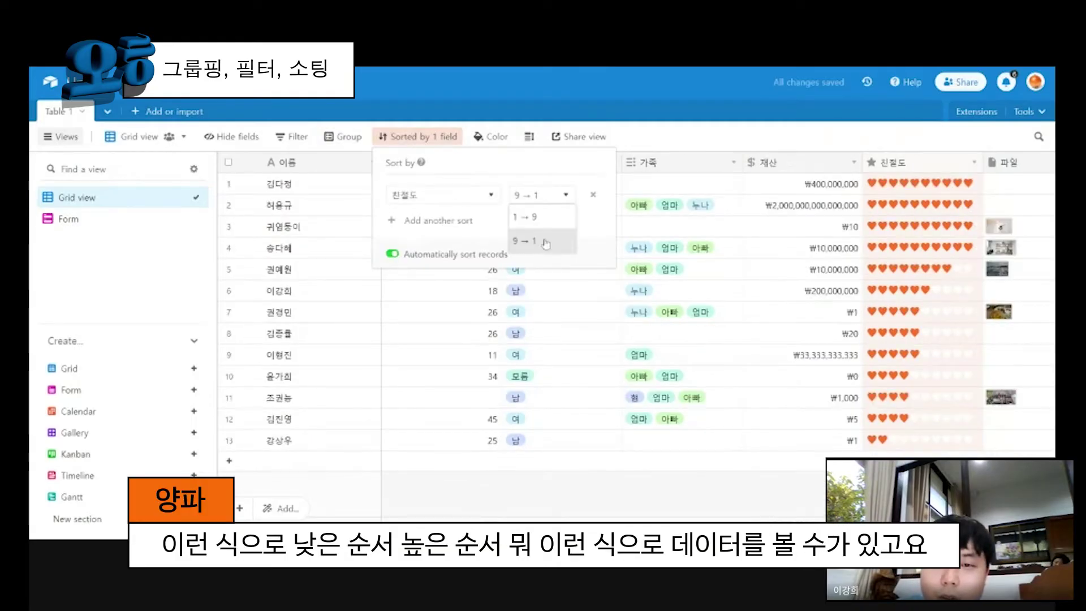
click(547, 222)
click(541, 195)
click(546, 248)
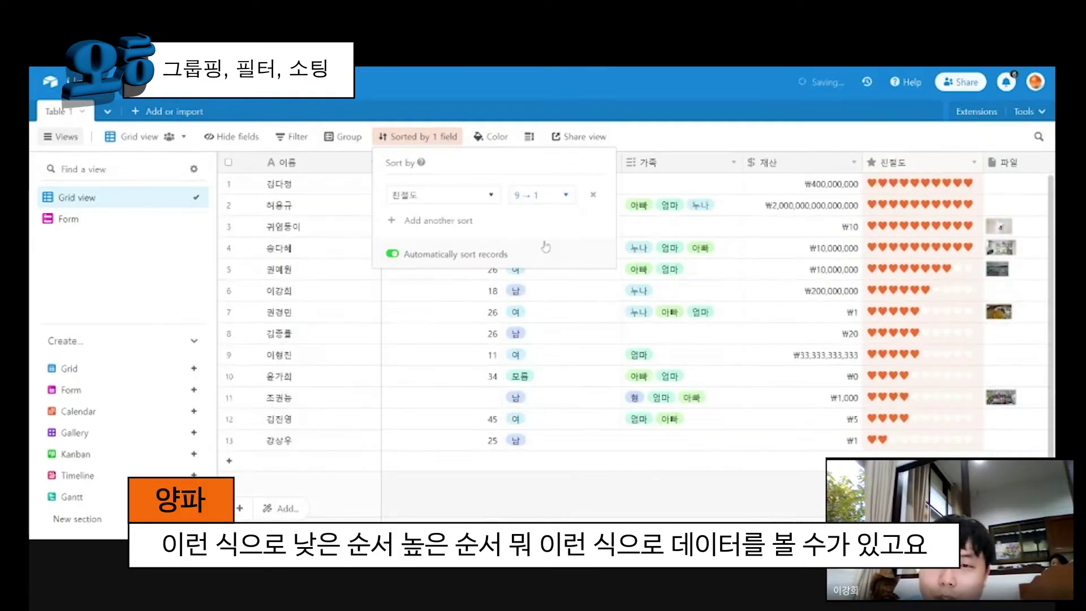
click(593, 195)
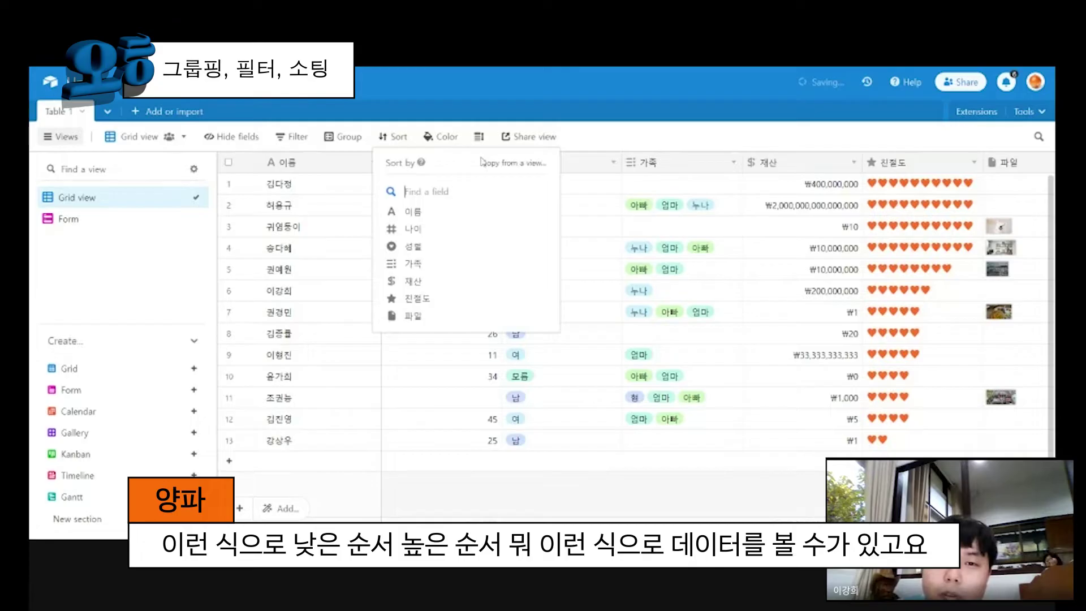
click(730, 131)
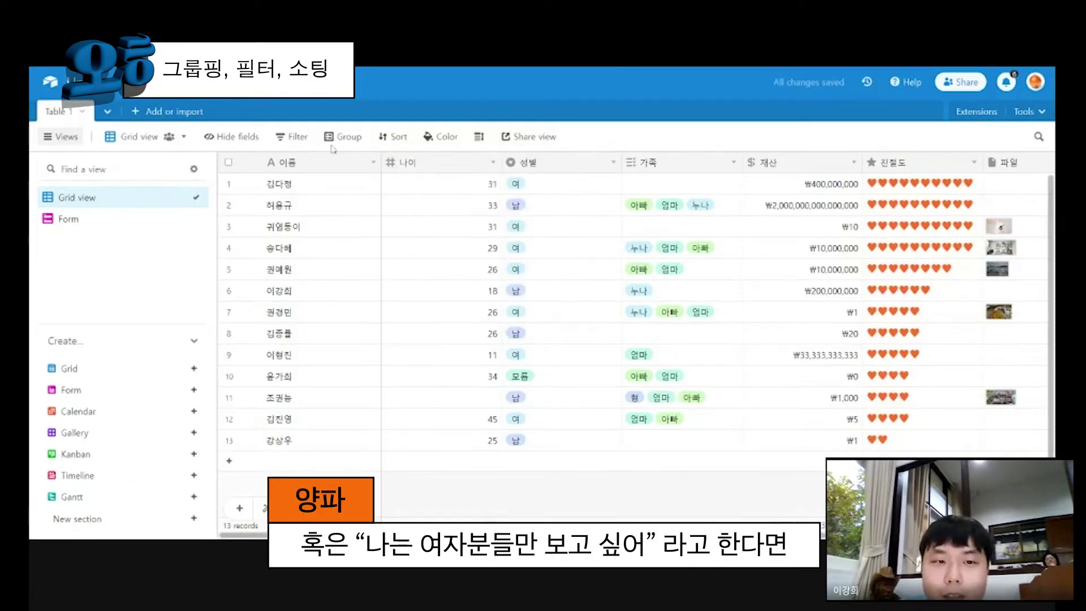
Add a filter condition 성별 is 여, then delete that condition.
click(296, 137)
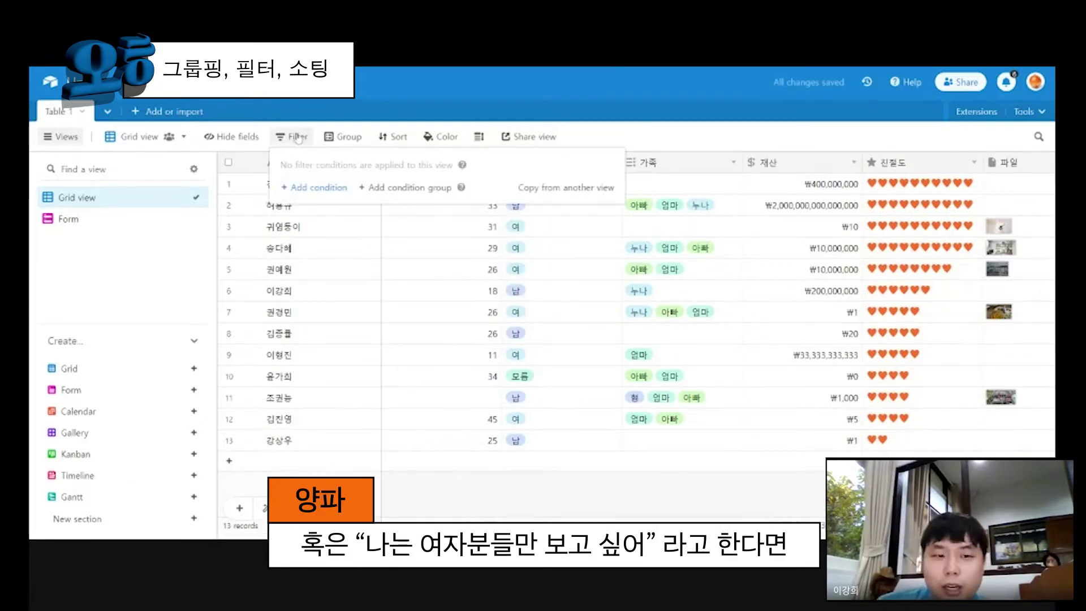
click(314, 188)
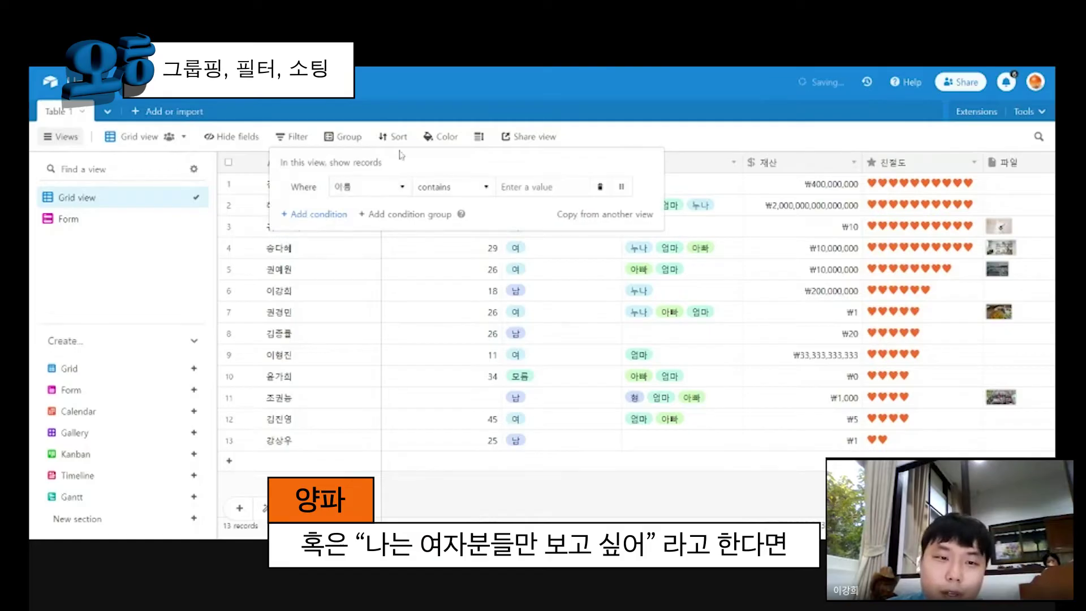
click(402, 187)
click(362, 275)
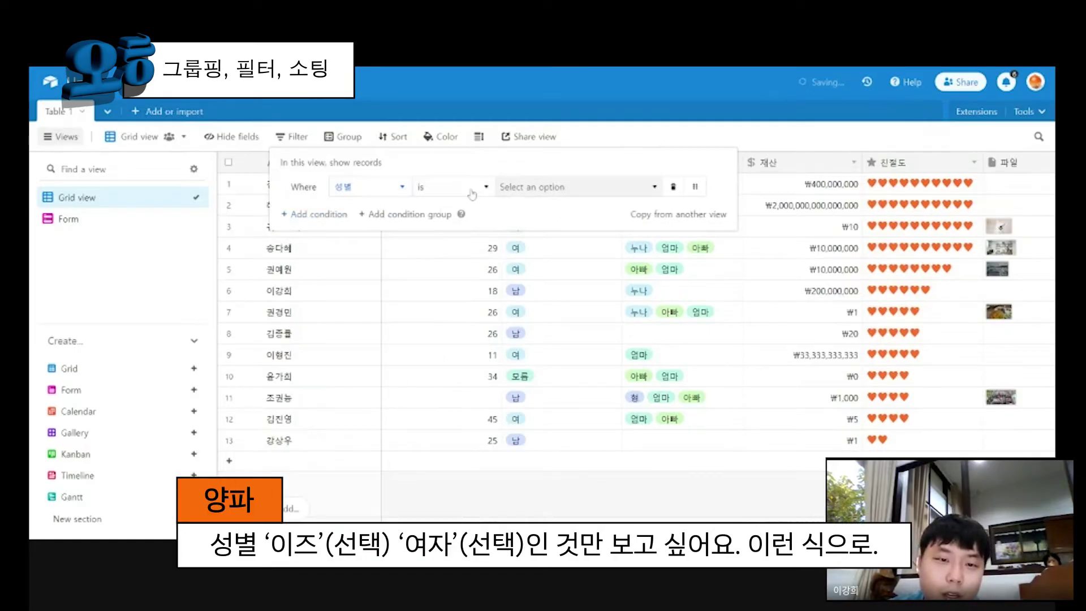
click(541, 189)
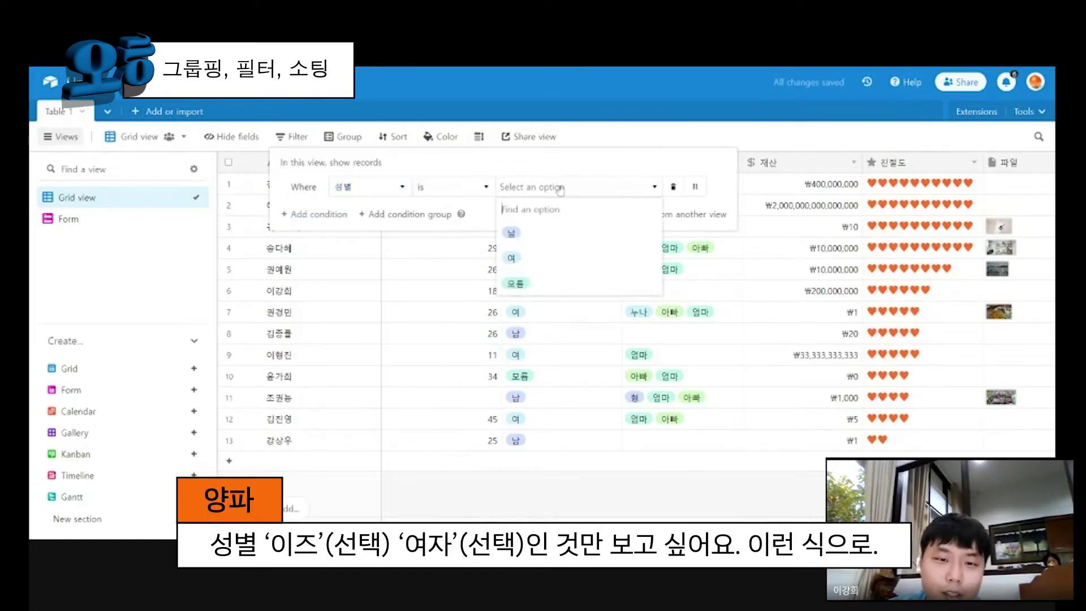
click(538, 257)
click(539, 423)
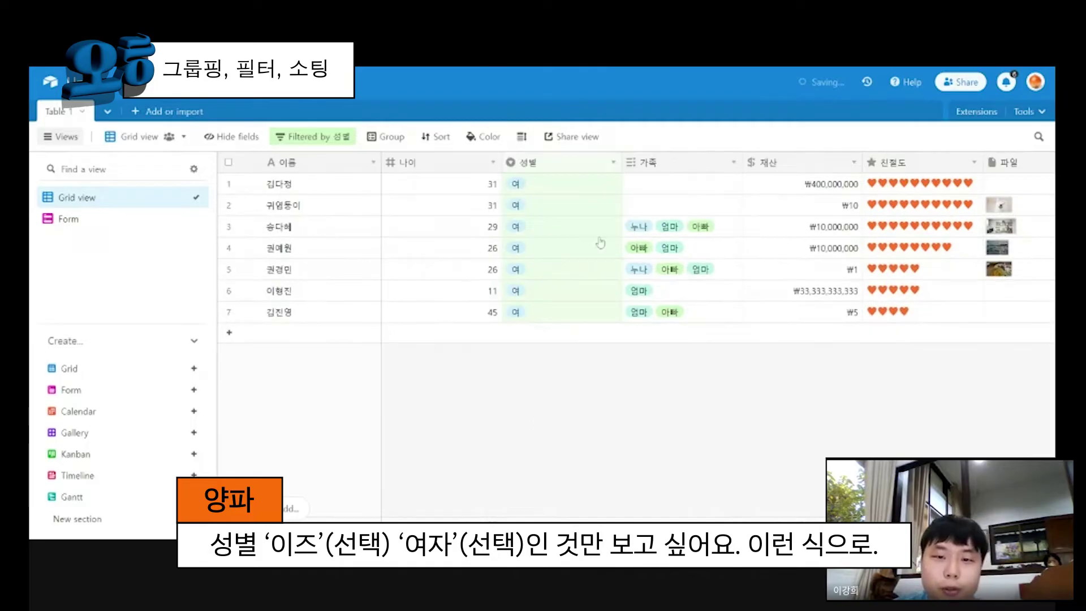
click(339, 137)
click(673, 187)
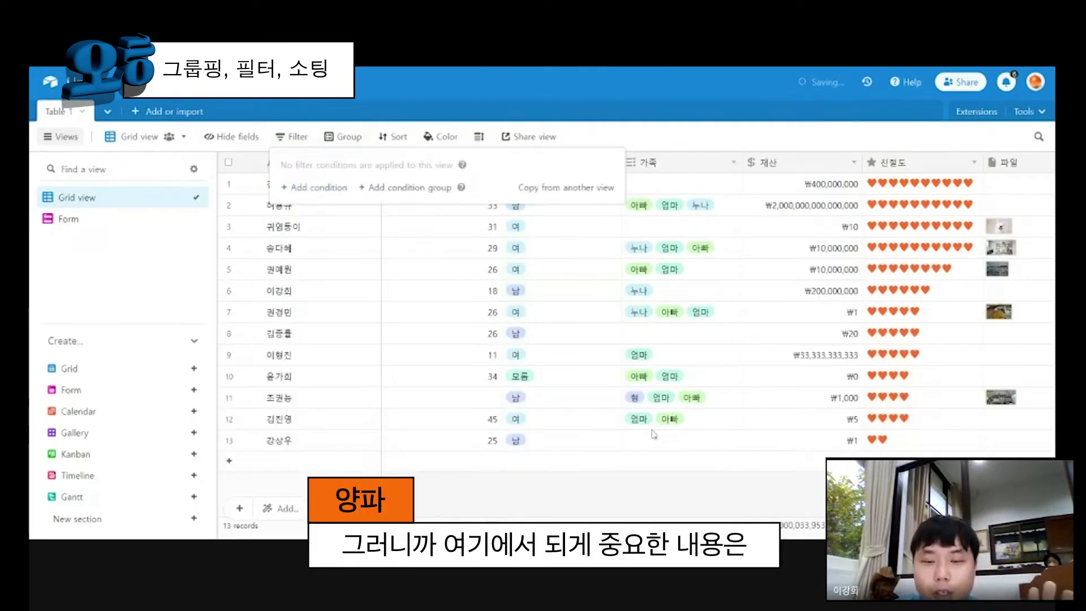
click(622, 488)
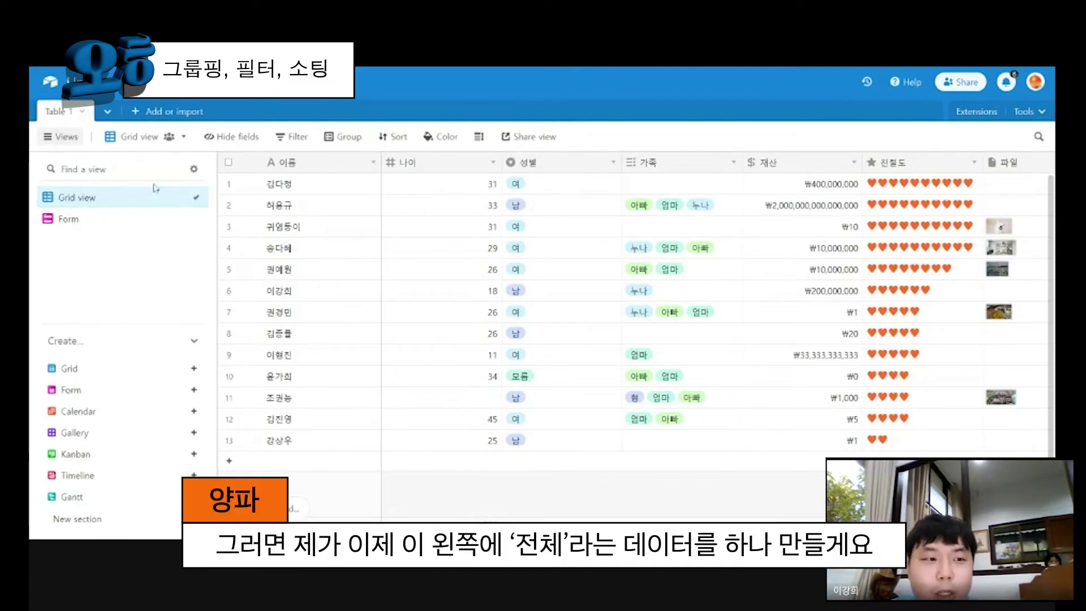
Rename the main grid view to 전체.
double_click(126, 201)
text(ㅈ)
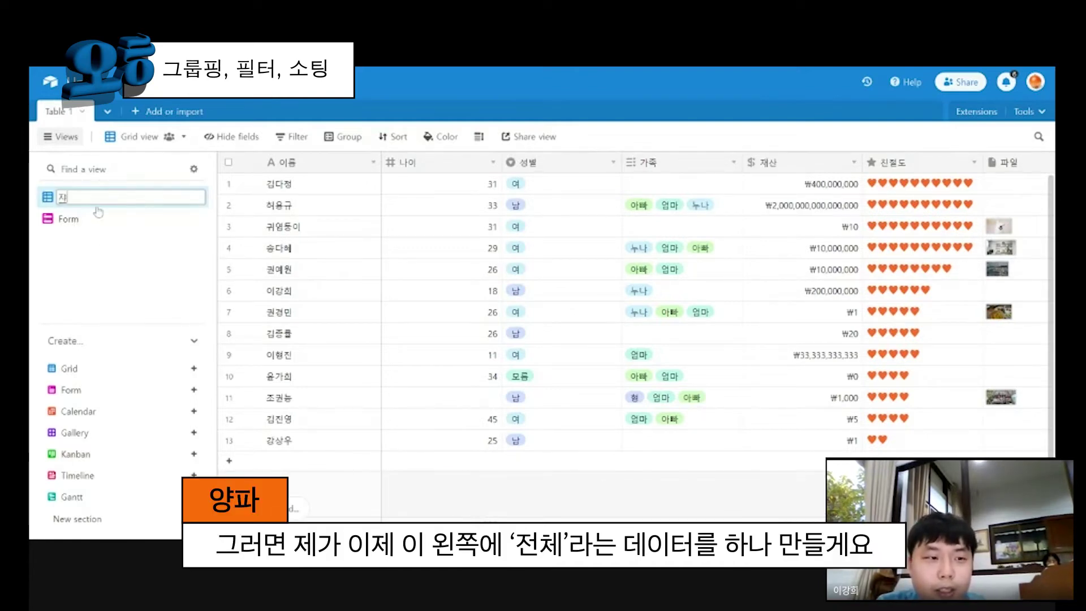
text(체)
key(Return)
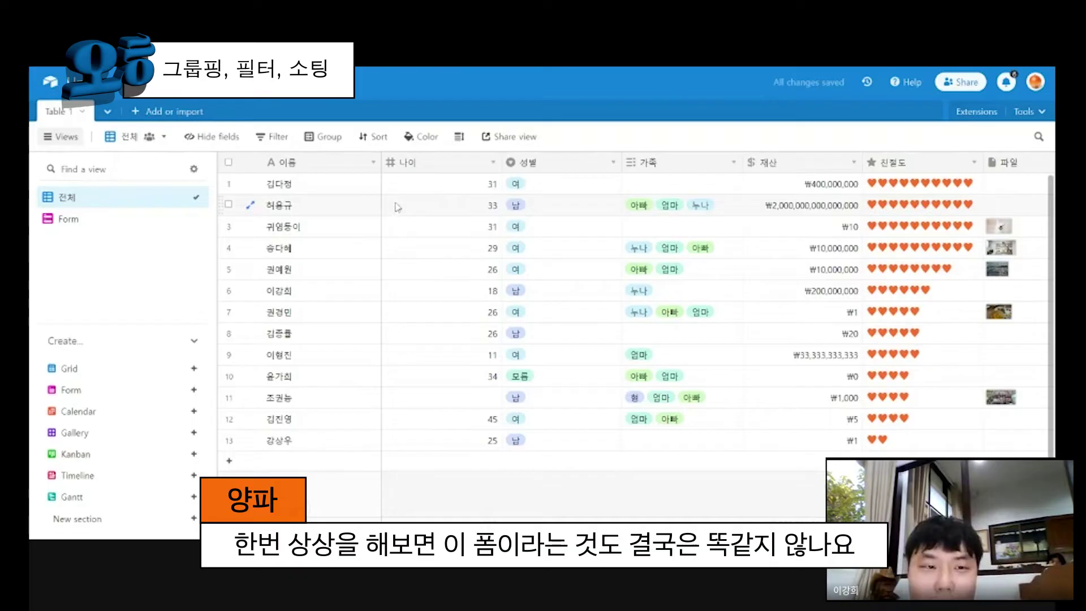
Browse the Form view's fields twice, returning to the 전체 grid each time.
click(121, 219)
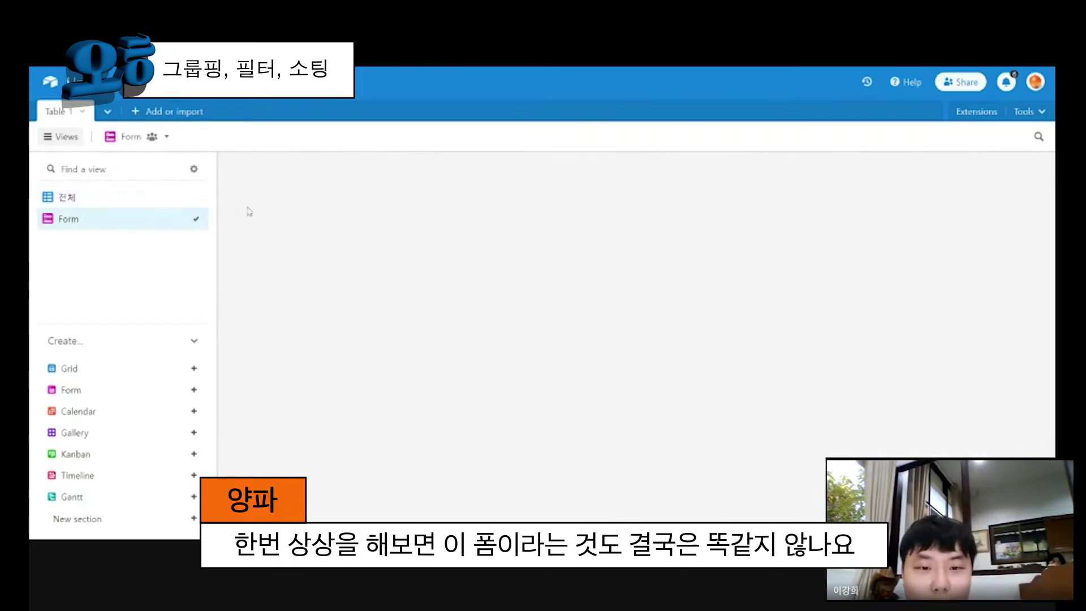
scroll(606, 249, down, 4)
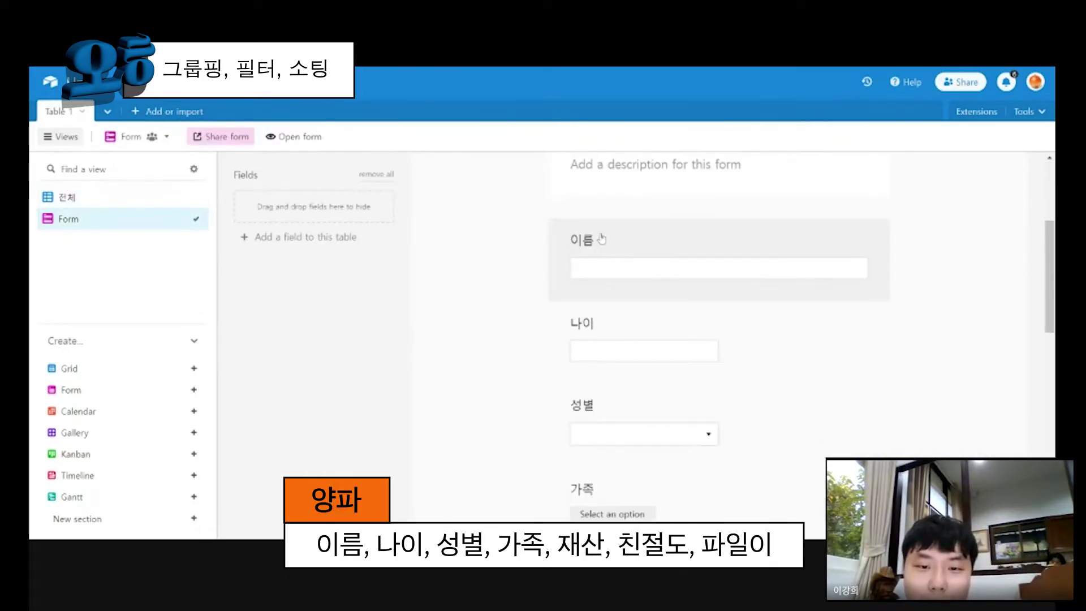
scroll(599, 357, down, 6)
scroll(562, 383, up, 3)
click(84, 197)
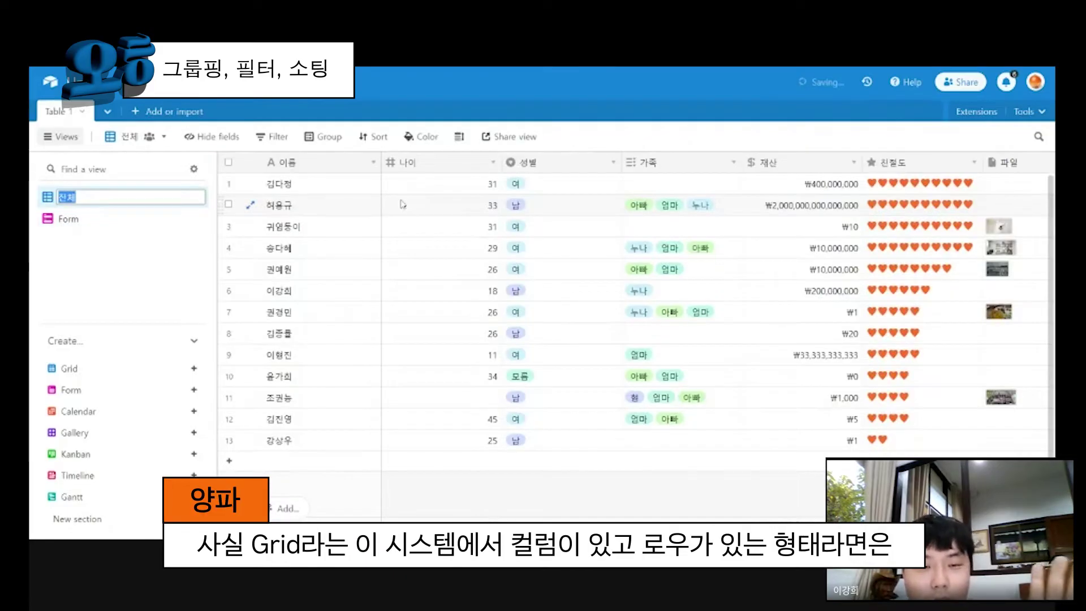
click(115, 219)
click(110, 199)
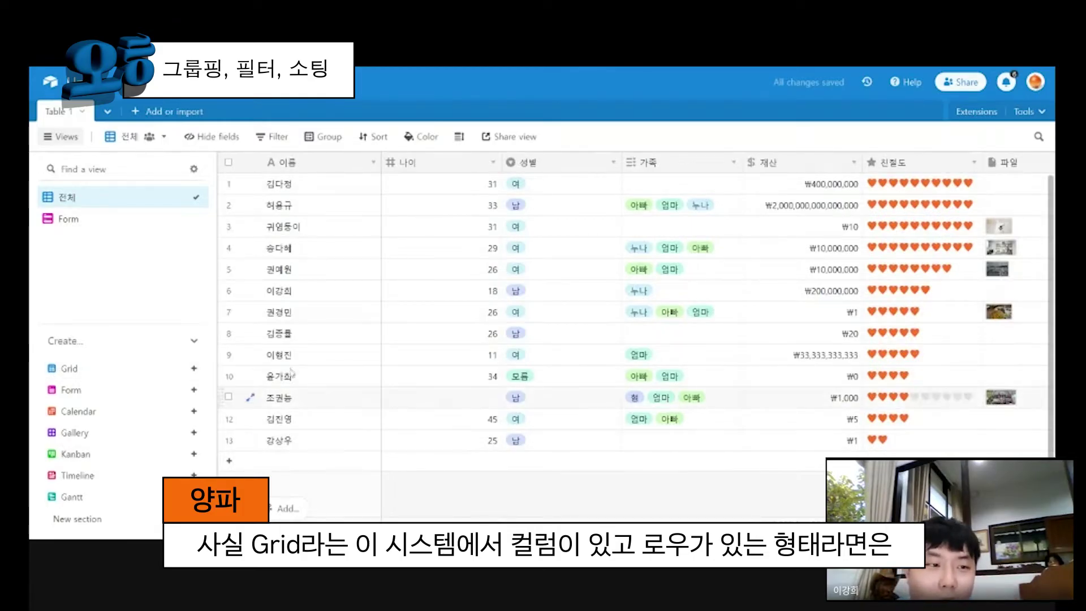
click(68, 218)
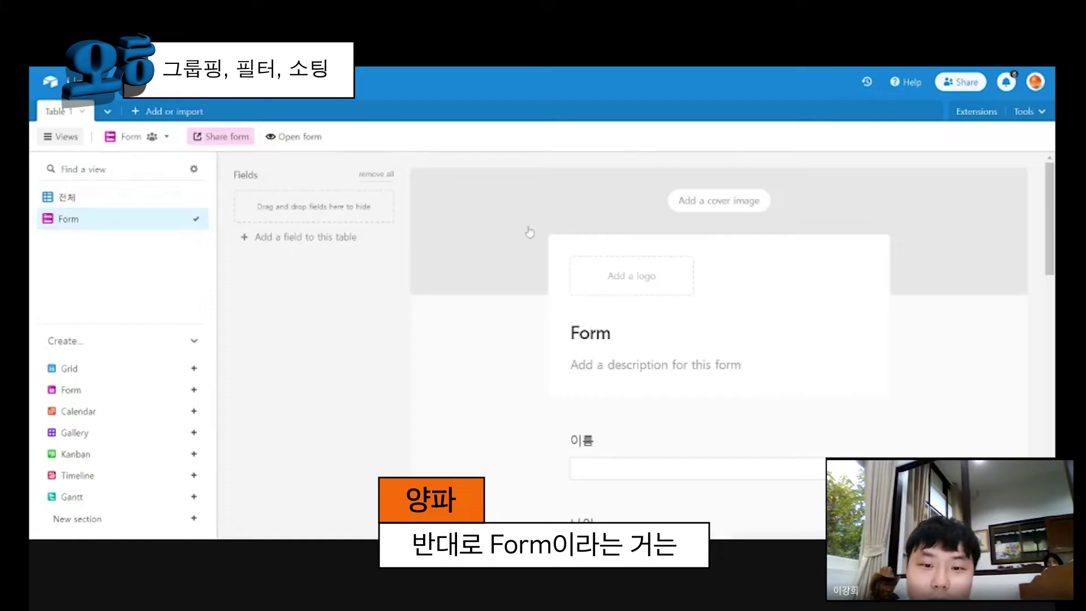
scroll(595, 303, down, 3)
scroll(591, 358, down, 7)
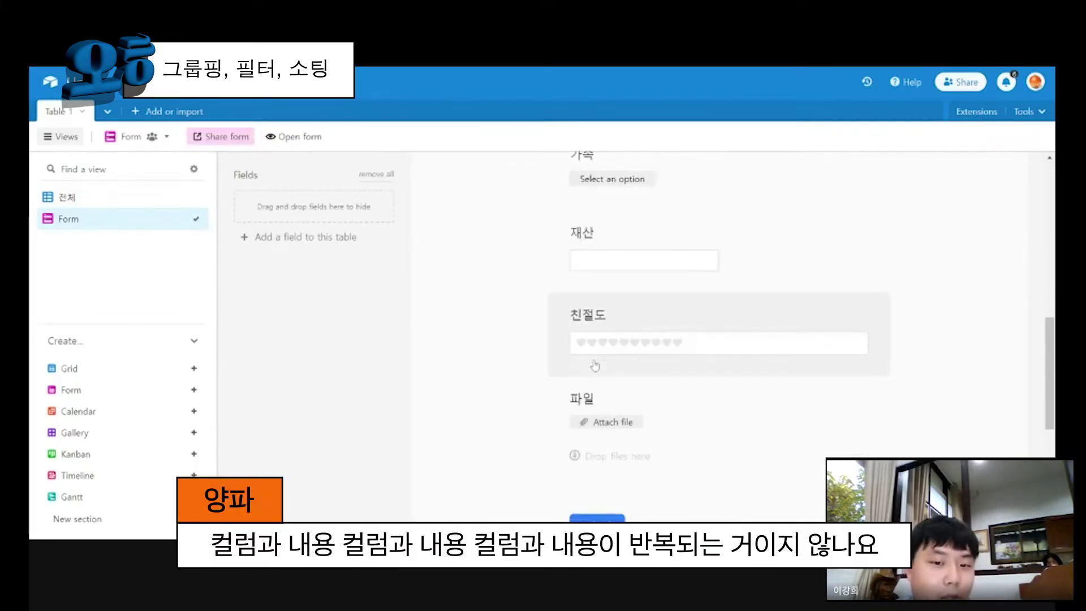
scroll(595, 366, down, 3)
click(67, 197)
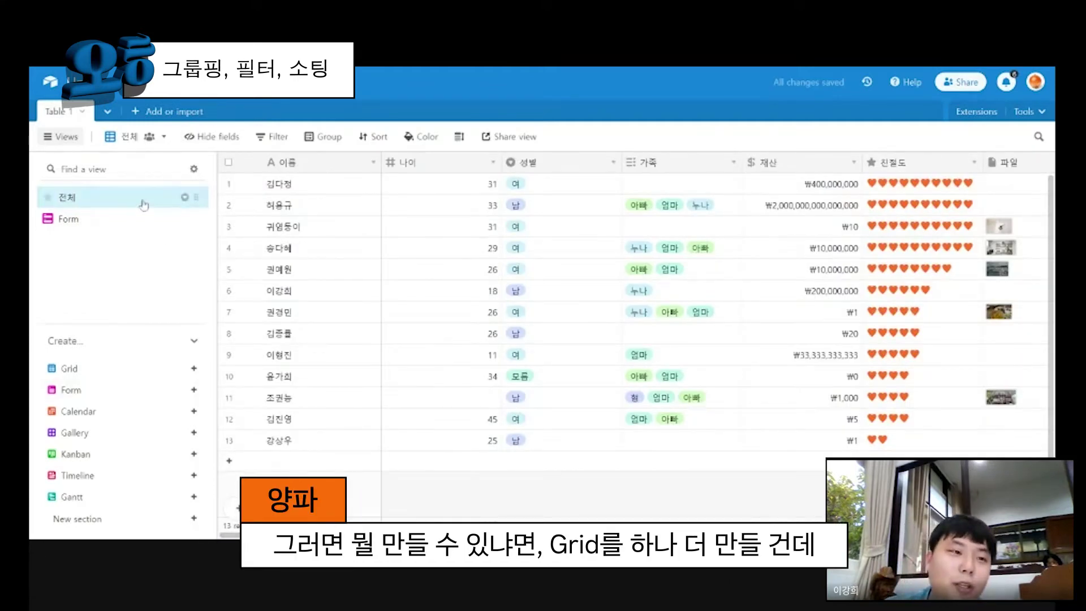
Create a grid view named 여자만 and place it below 전체.
click(126, 368)
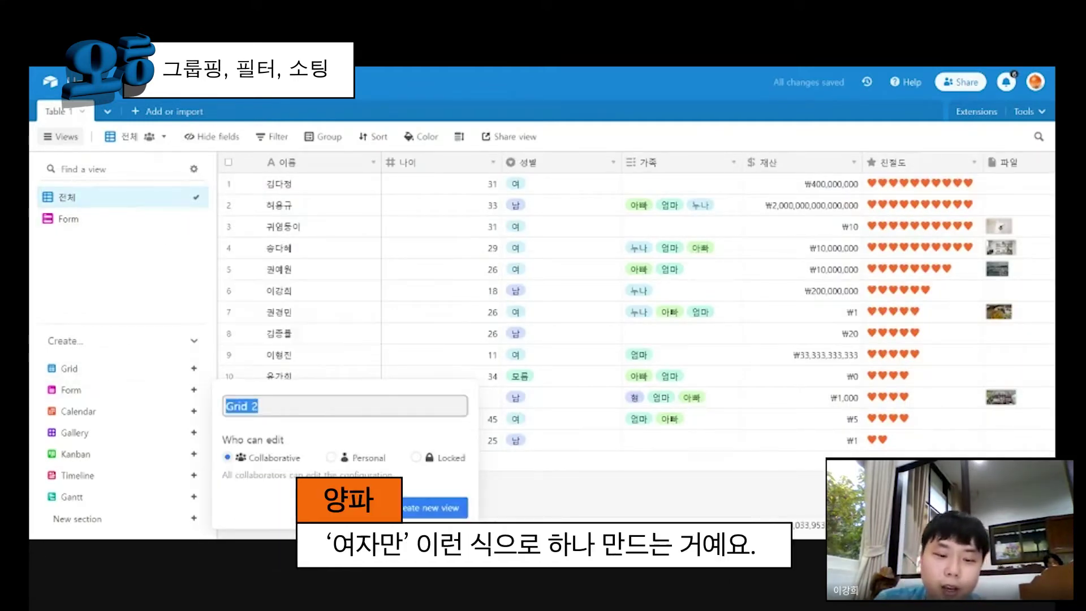
text(여자만)
key(Return)
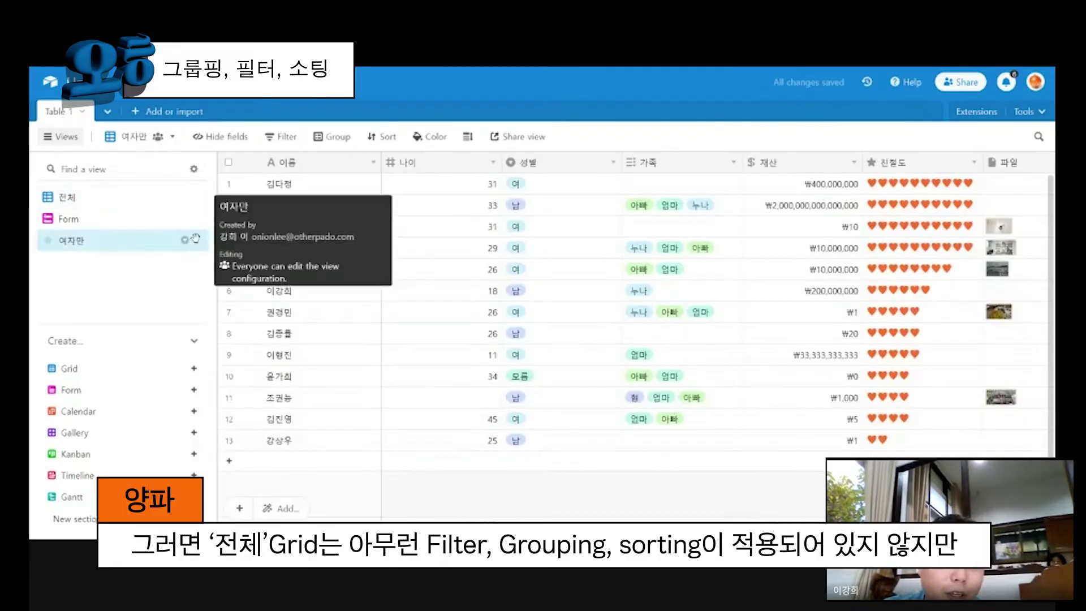
drag(193, 243, 162, 197)
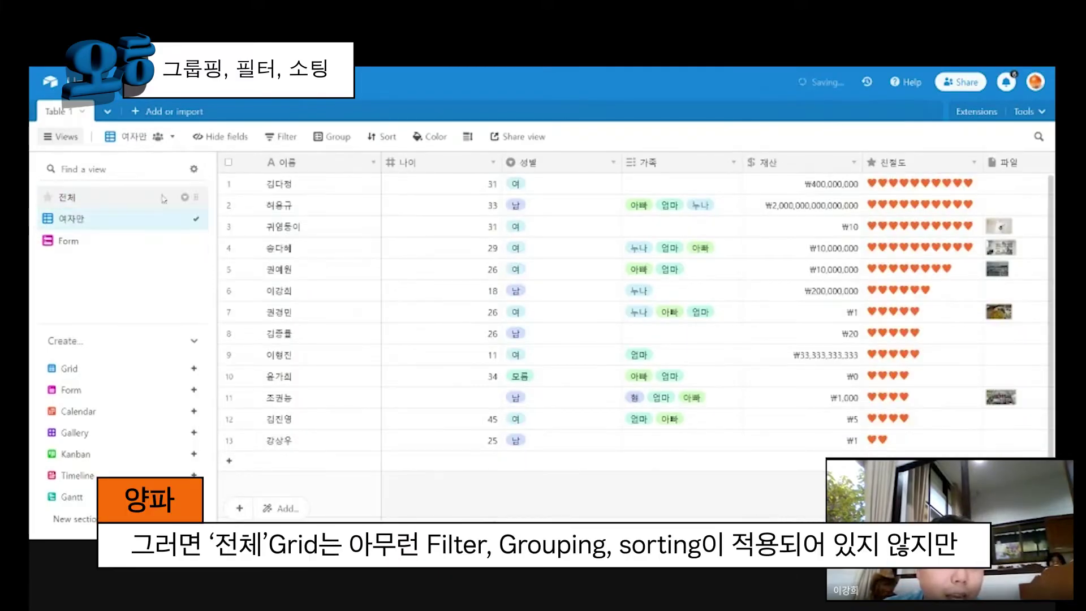
click(163, 198)
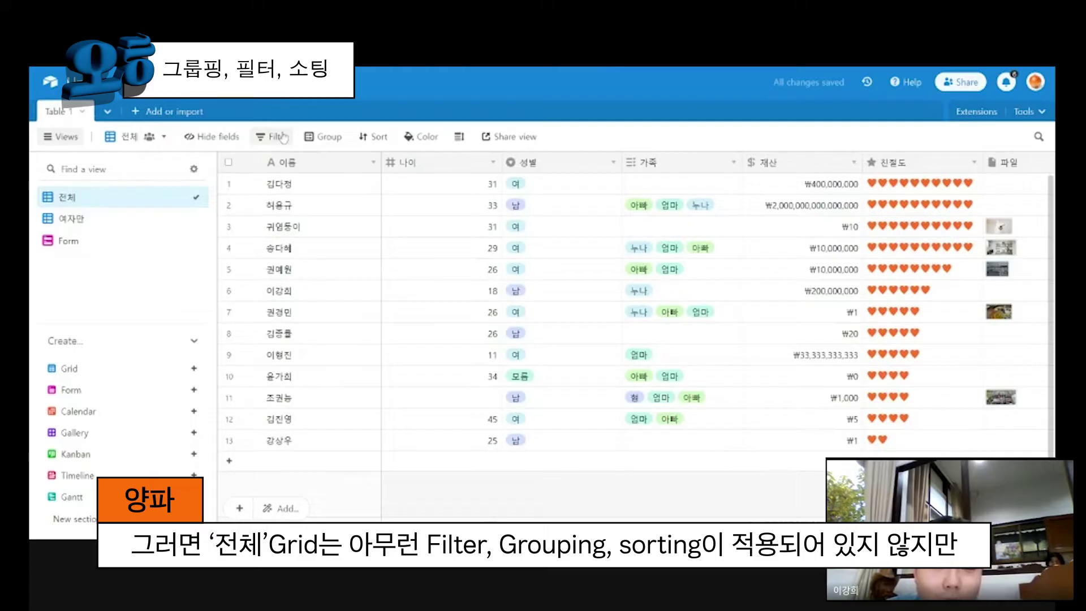
click(71, 218)
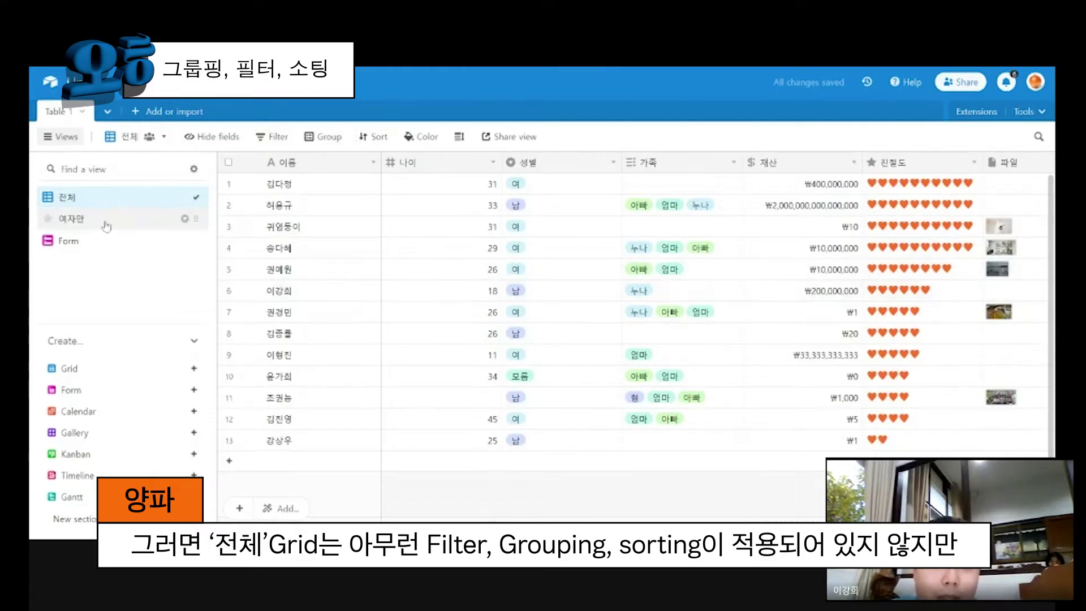
Filter the 여자만 view to records where 성별 is 여.
click(281, 136)
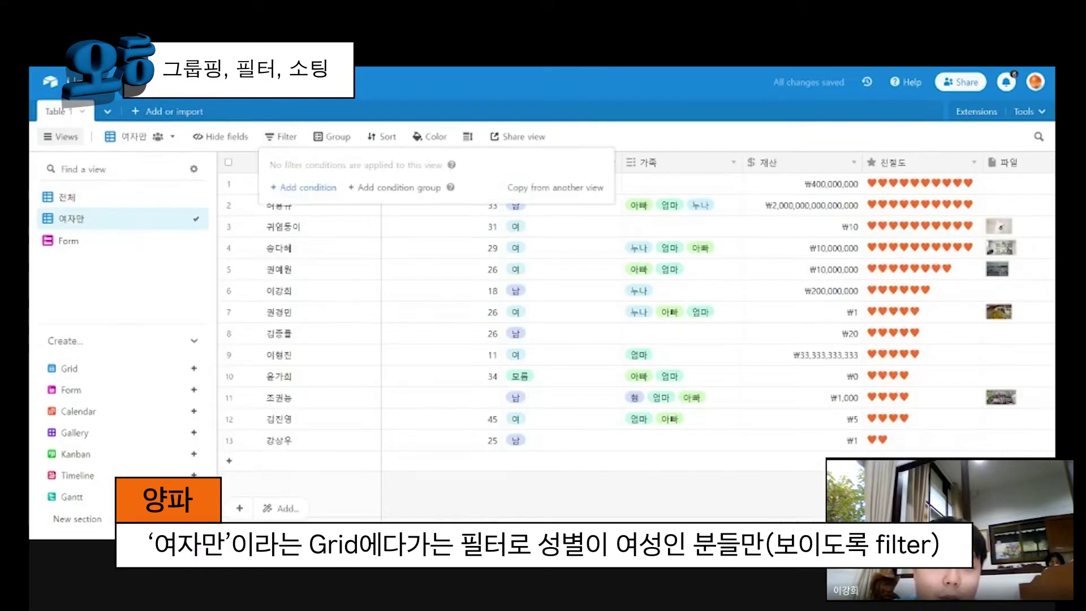
click(308, 186)
click(354, 186)
click(350, 275)
click(419, 194)
click(566, 187)
click(512, 230)
click(520, 344)
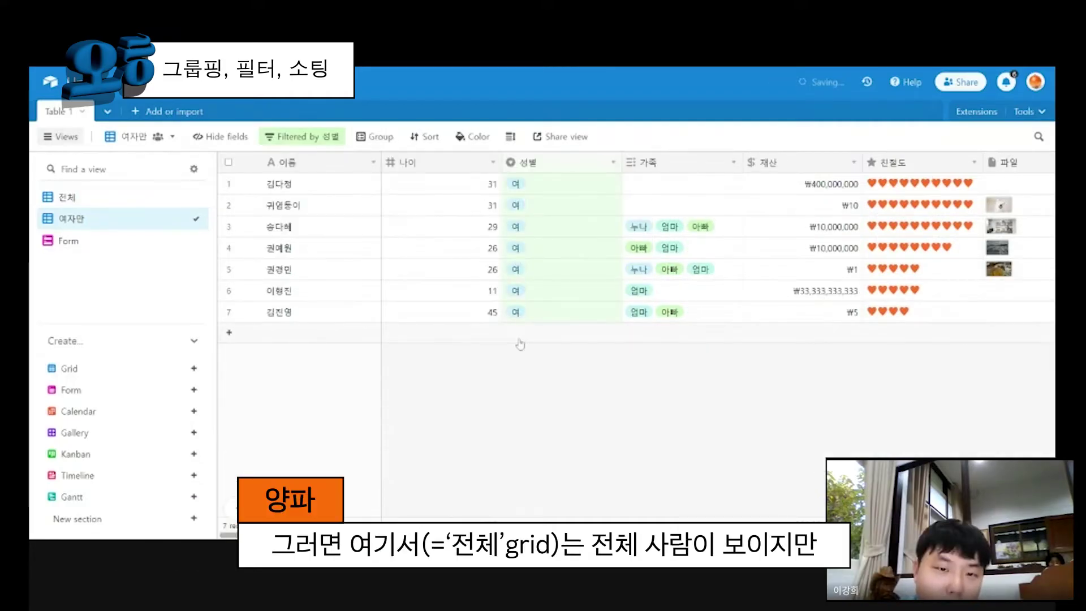
Compare the filtered 여자만 view against the full 전체 view.
click(67, 197)
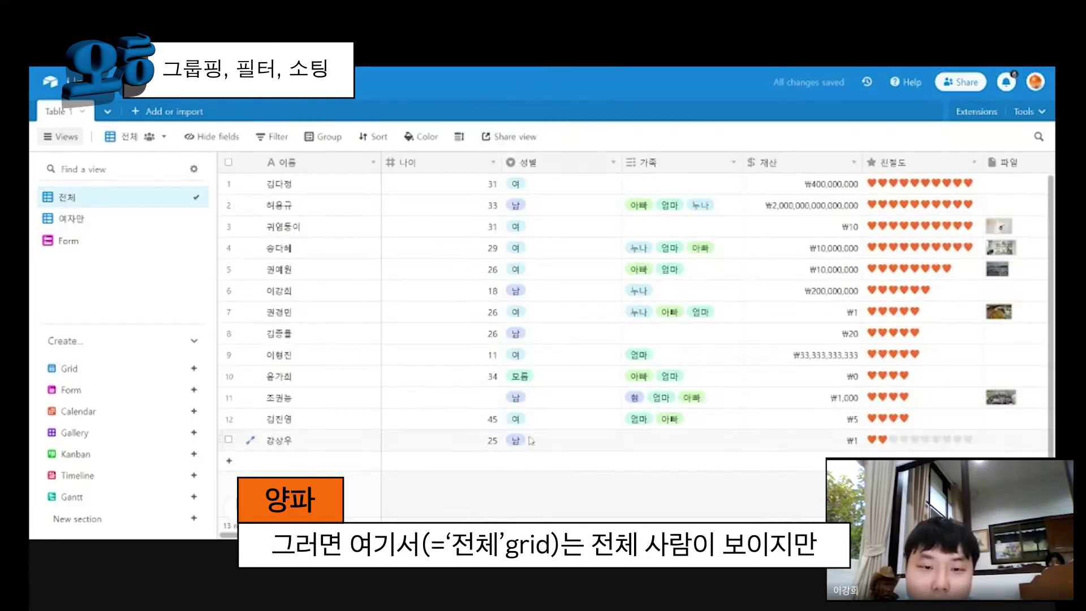
click(143, 222)
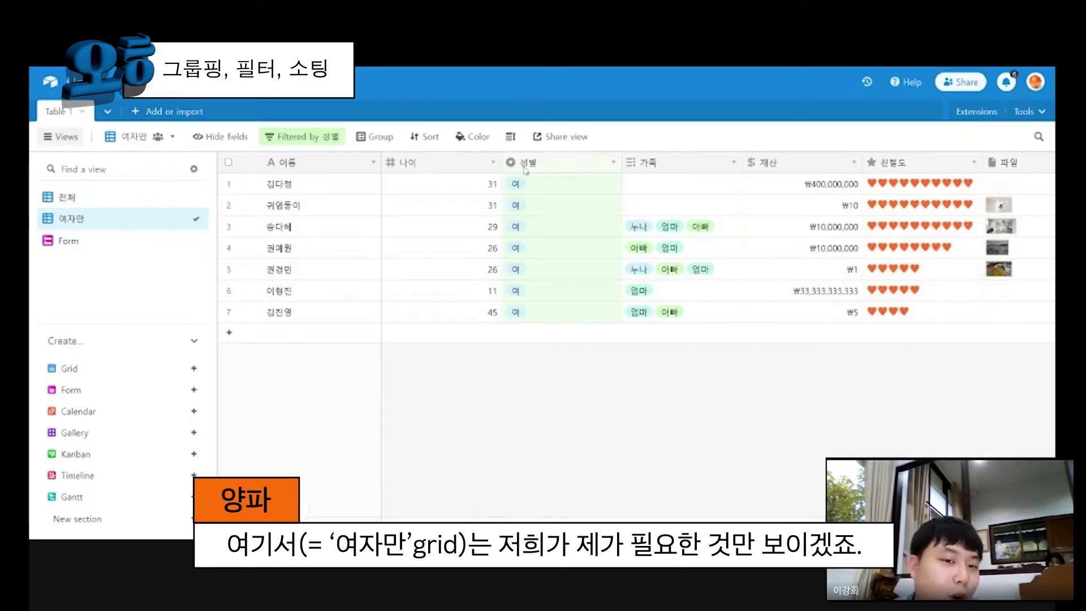
click(148, 196)
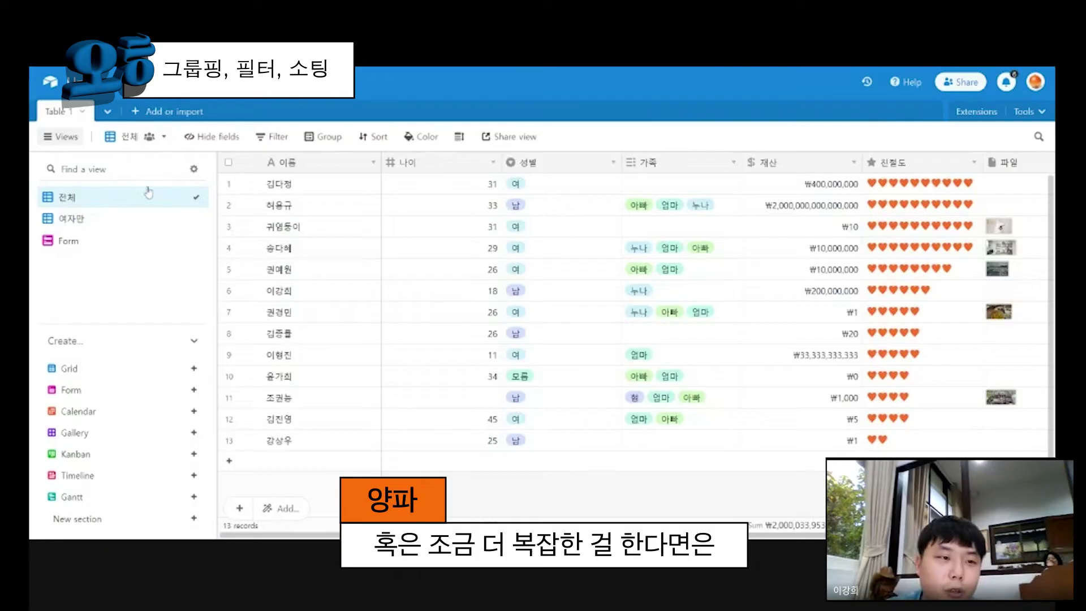
Create a grid view named 재산 1억 이상 and move it above Form.
click(129, 374)
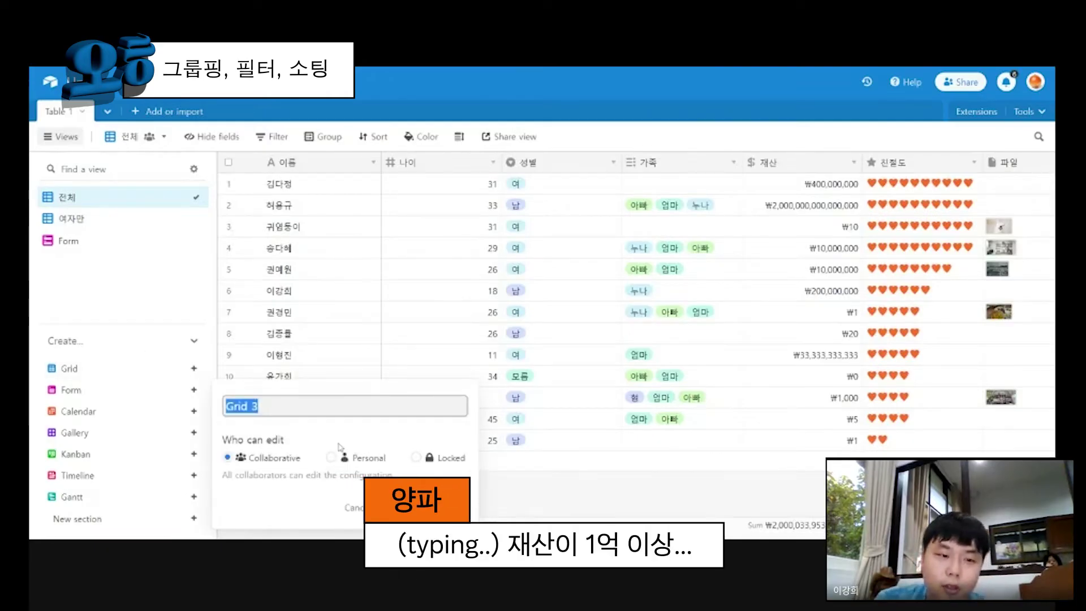
text(젠)
key(BackSpace)
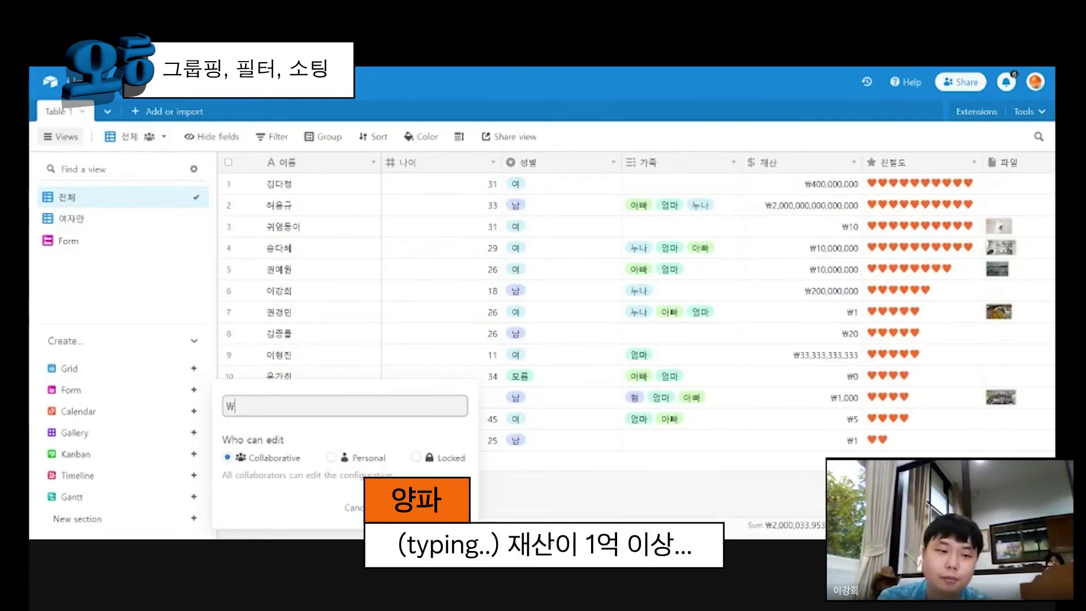
text(산 1억 잉ㅅㅅ)
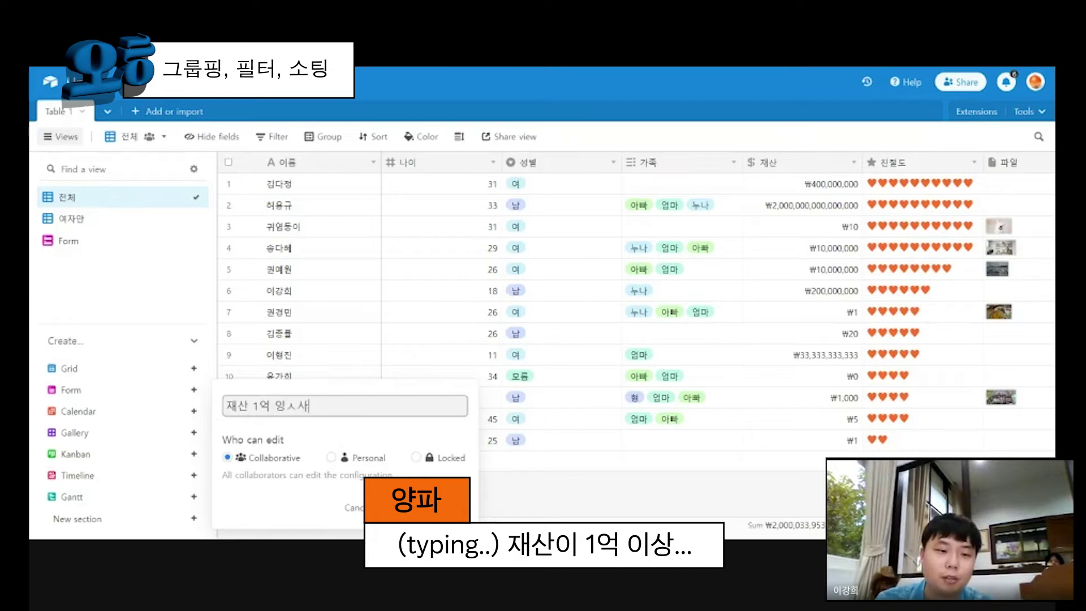
text(상)
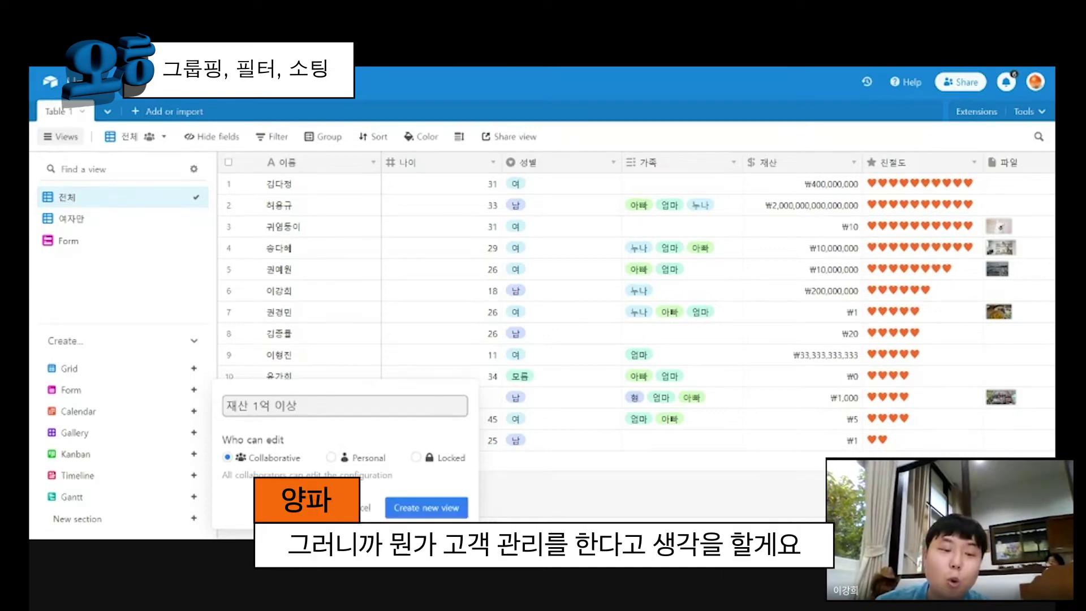
key(Return)
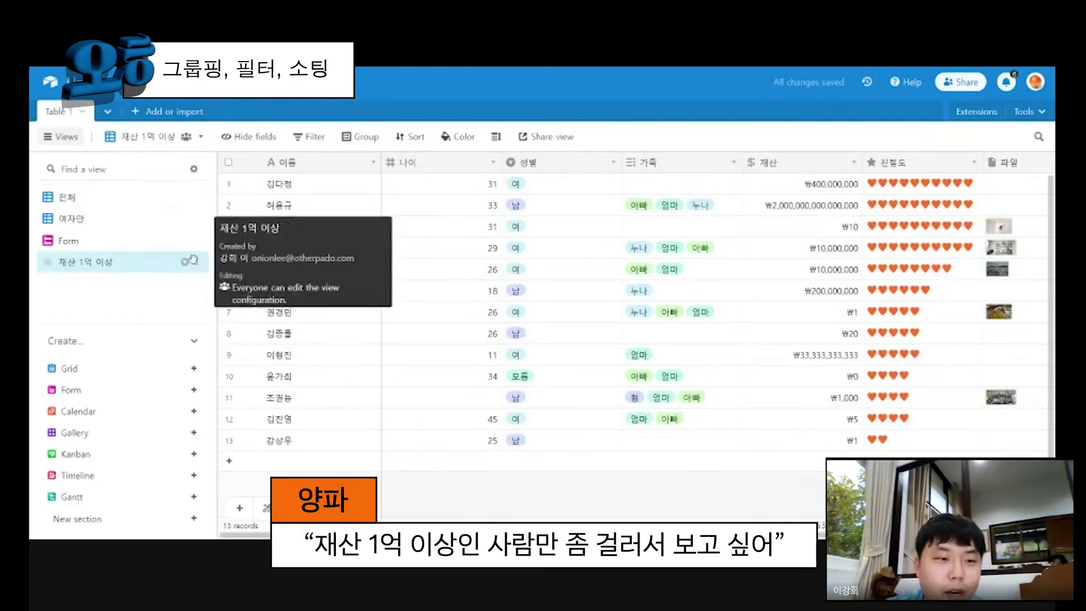
drag(155, 261, 155, 240)
Filter 재산 1억 이상 to records whose 재산 is greater than 100000000.
click(309, 137)
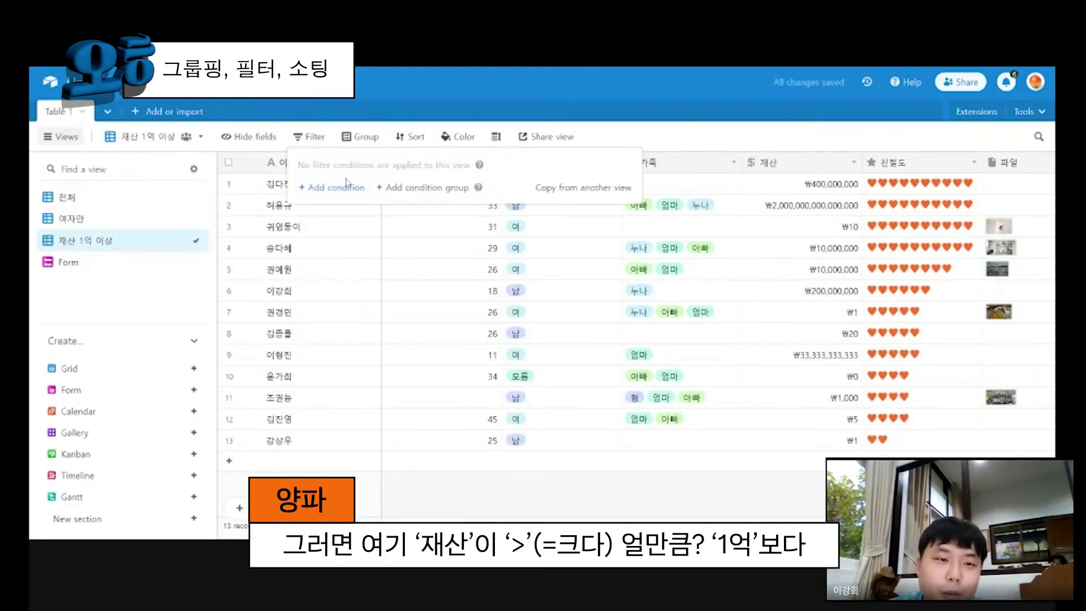
click(320, 184)
click(372, 188)
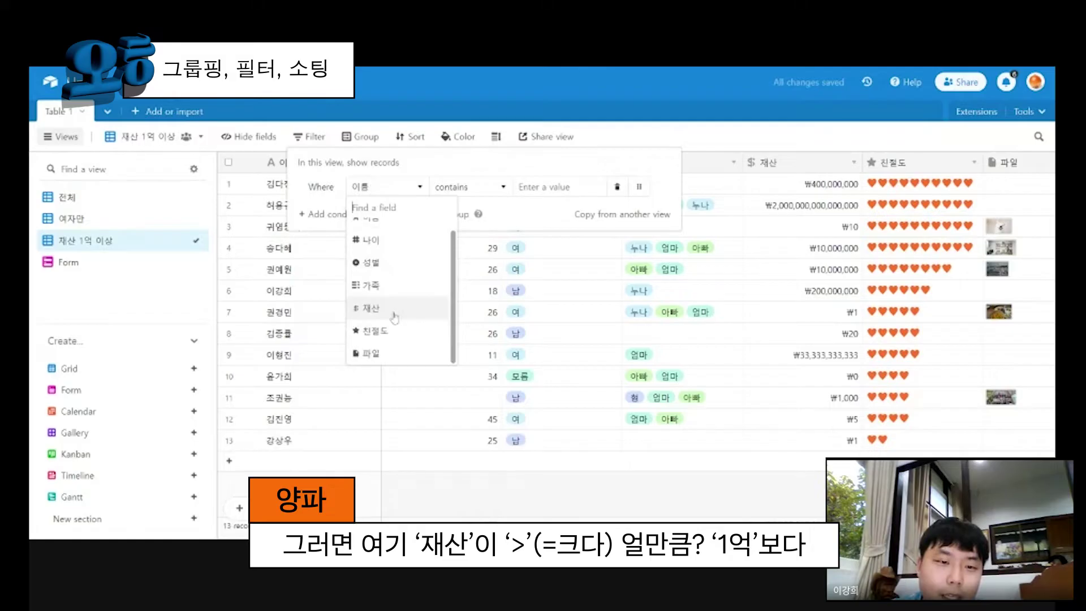
click(371, 320)
click(472, 187)
click(469, 301)
click(470, 188)
click(480, 300)
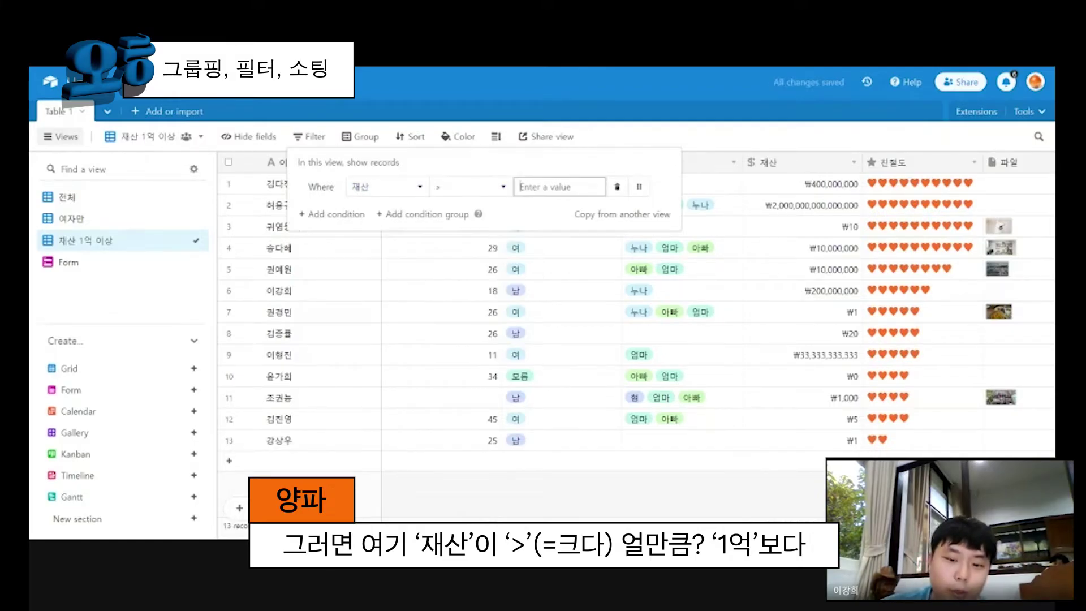
click(559, 187)
text(1000000)
key(shift+Left)
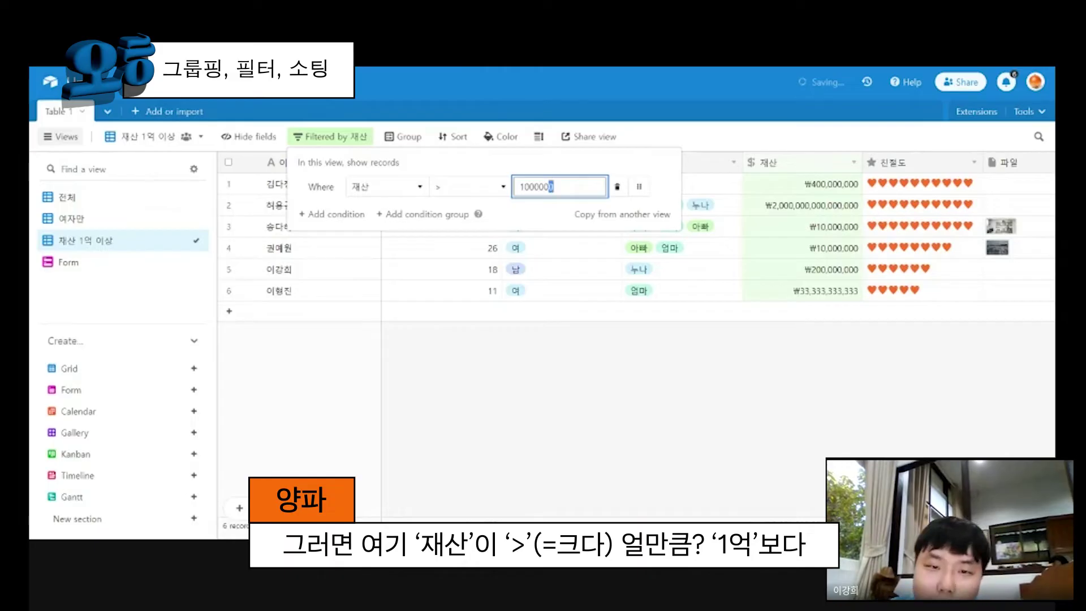
text(00)
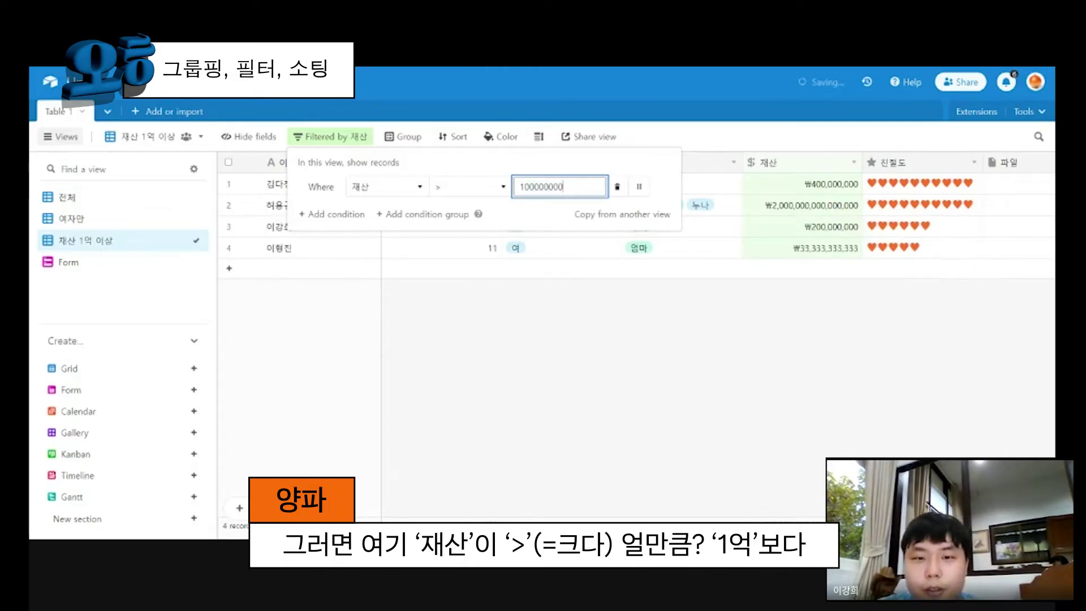
key(Escape)
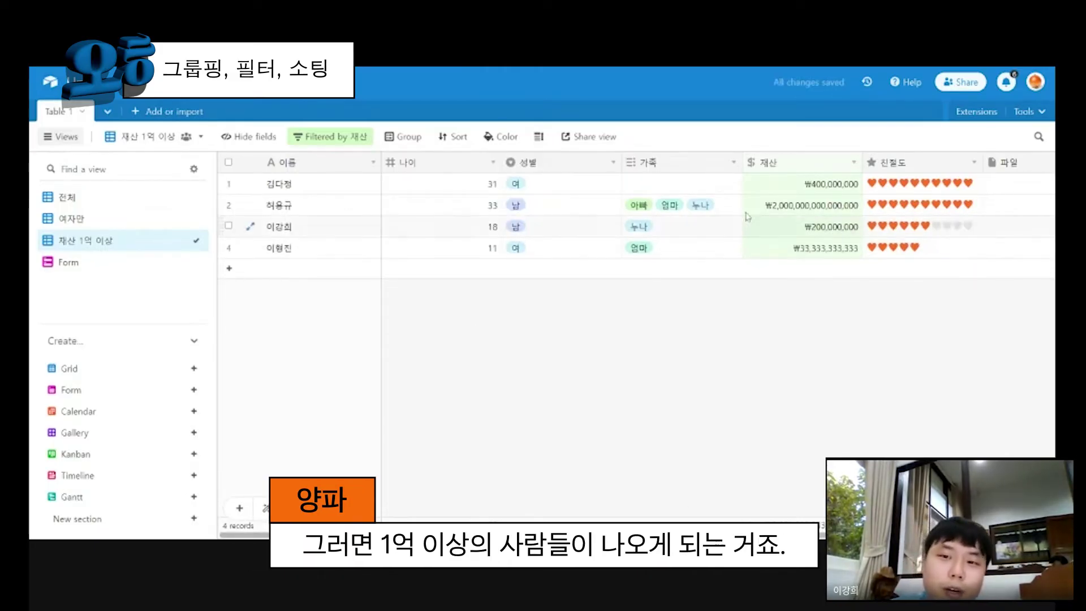
Open the 재산 1억 이상 view and group its records by 성별.
click(107, 219)
click(96, 199)
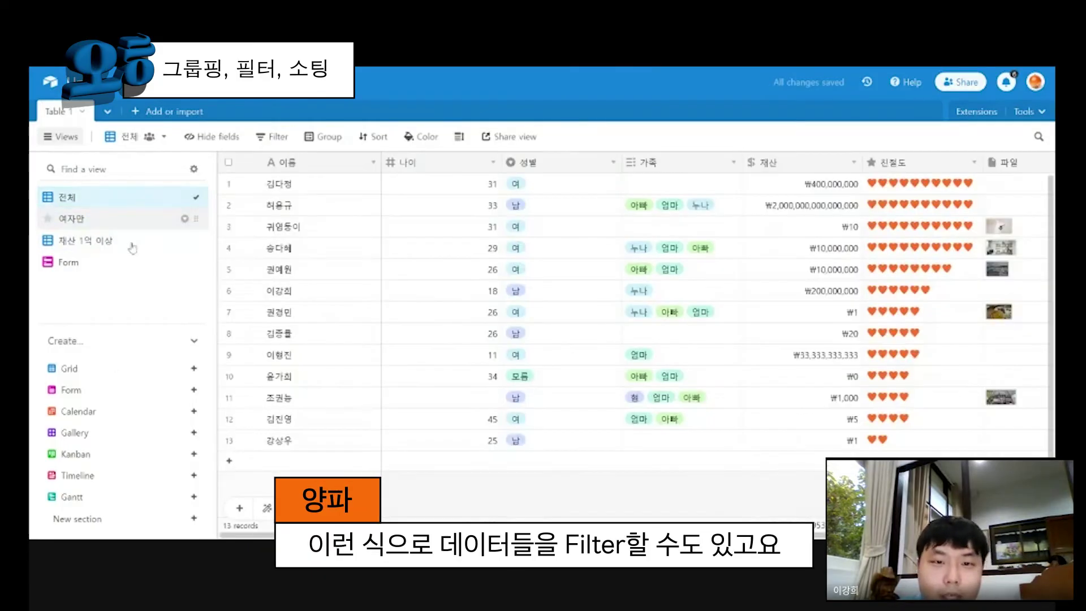
click(187, 219)
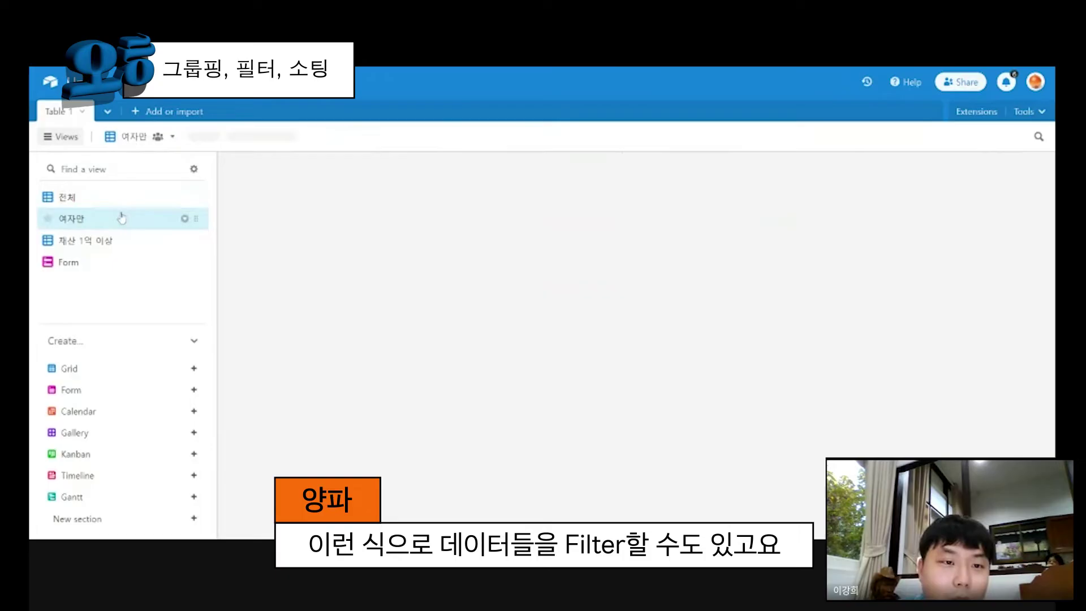
click(113, 240)
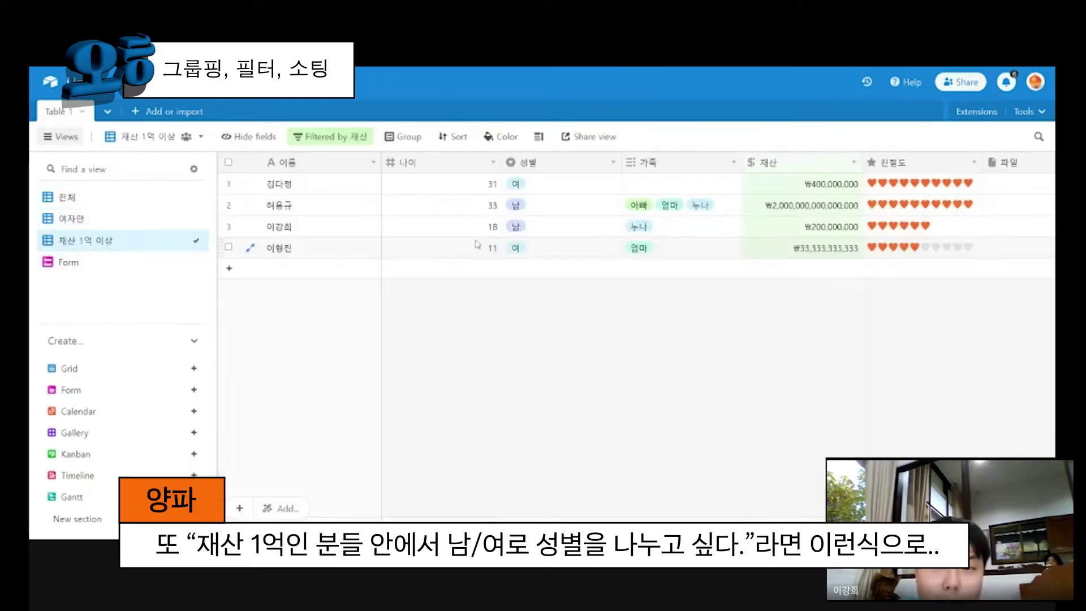
click(403, 136)
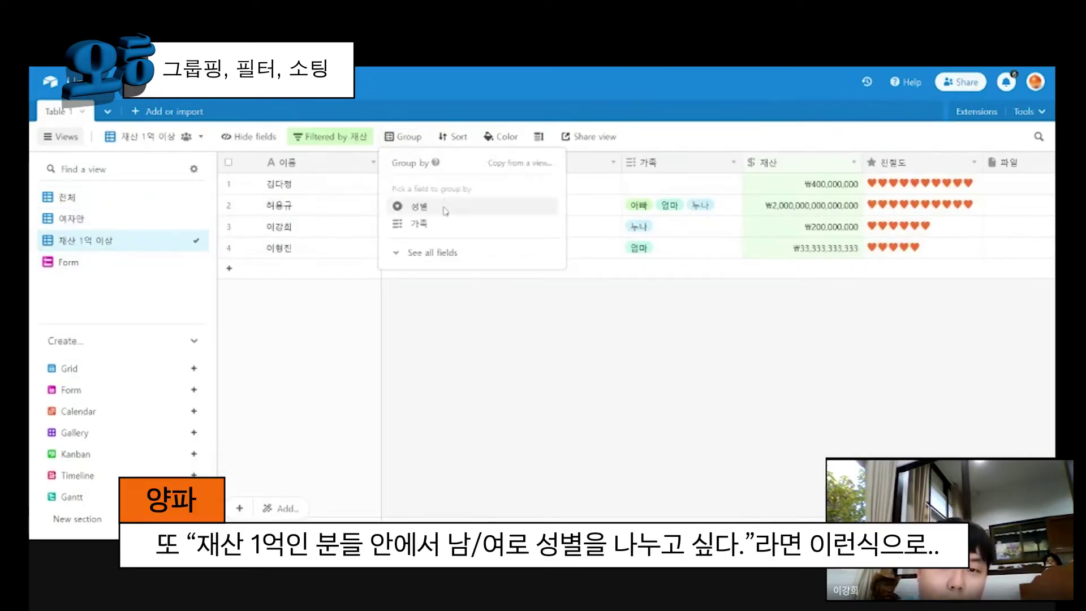
click(418, 207)
click(590, 472)
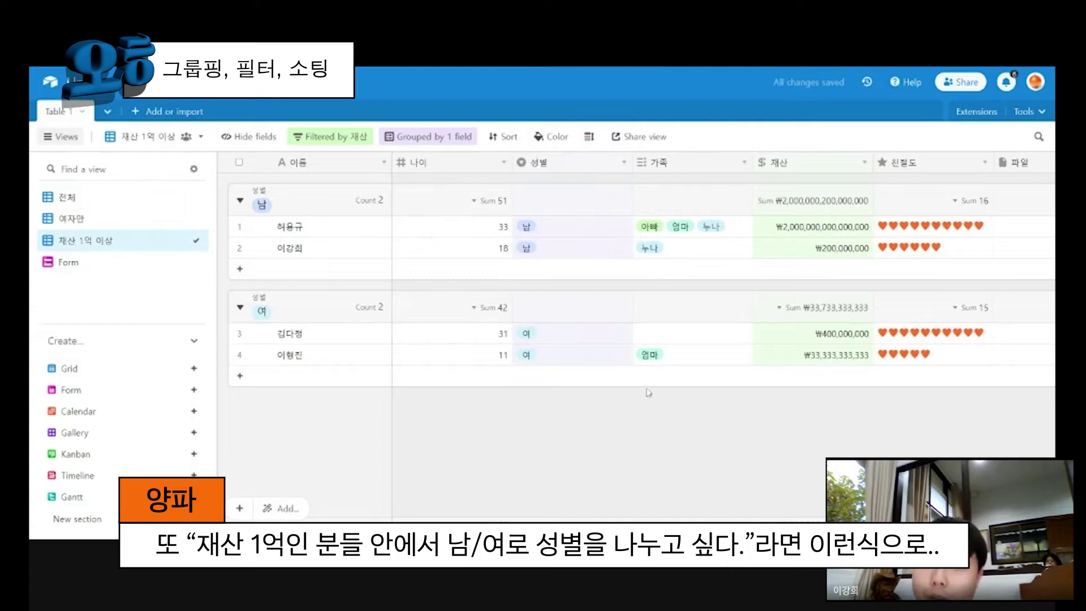
Sort the records by 친절도 in 1→9 order, then revisit 전체 and 재산 1억 이상.
click(502, 138)
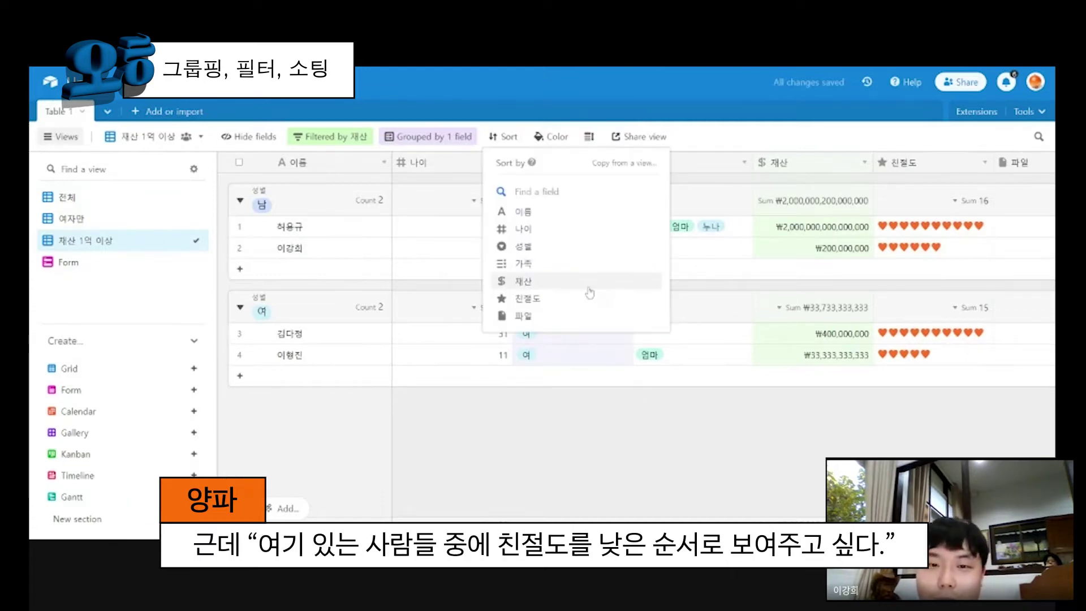
click(554, 306)
click(651, 195)
click(831, 429)
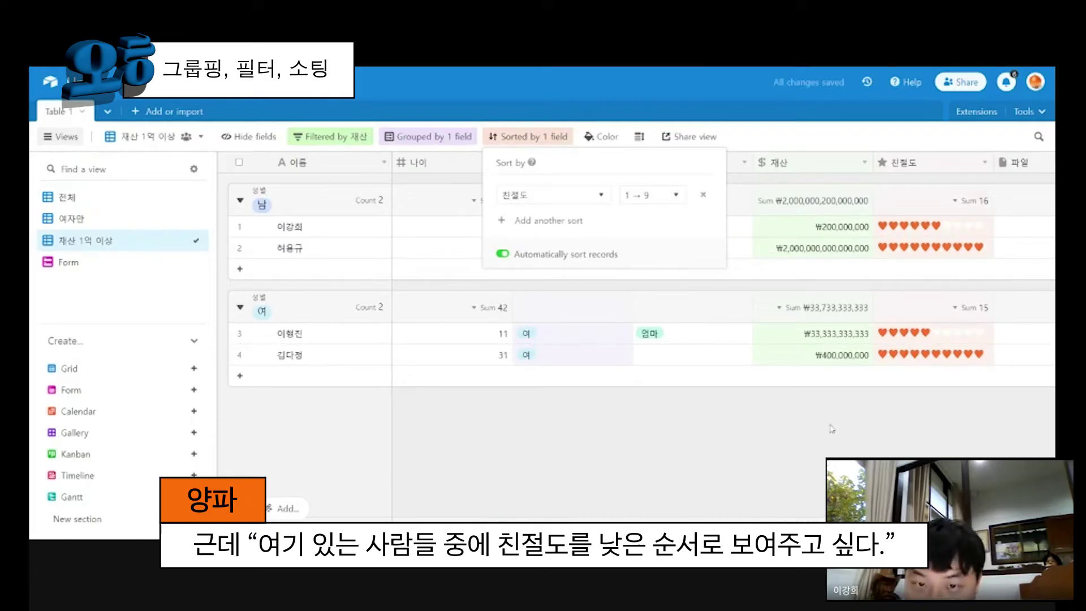
click(607, 427)
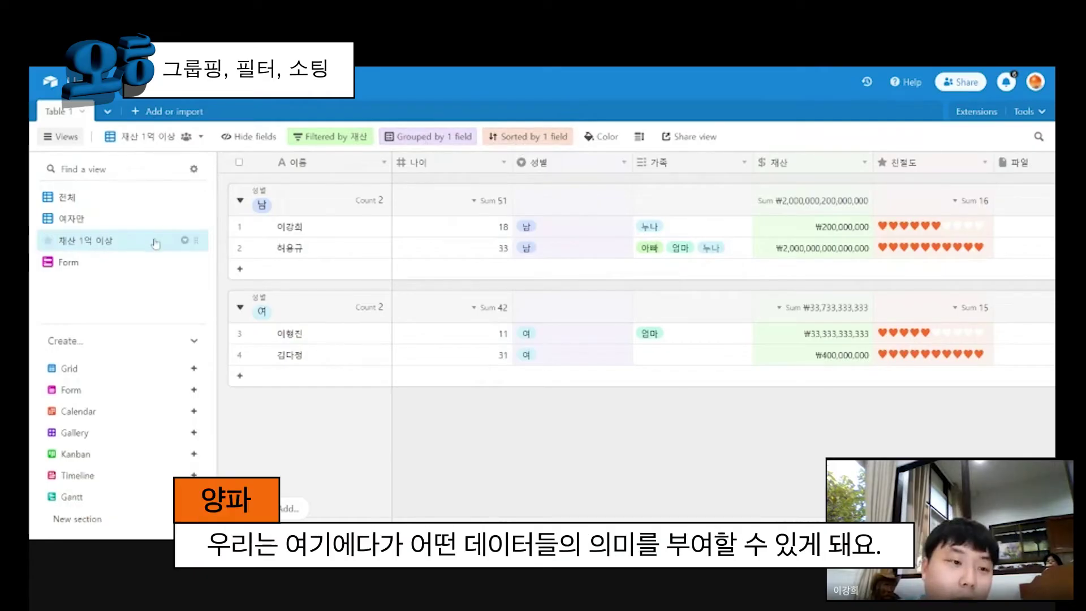
mouse_move(119, 247)
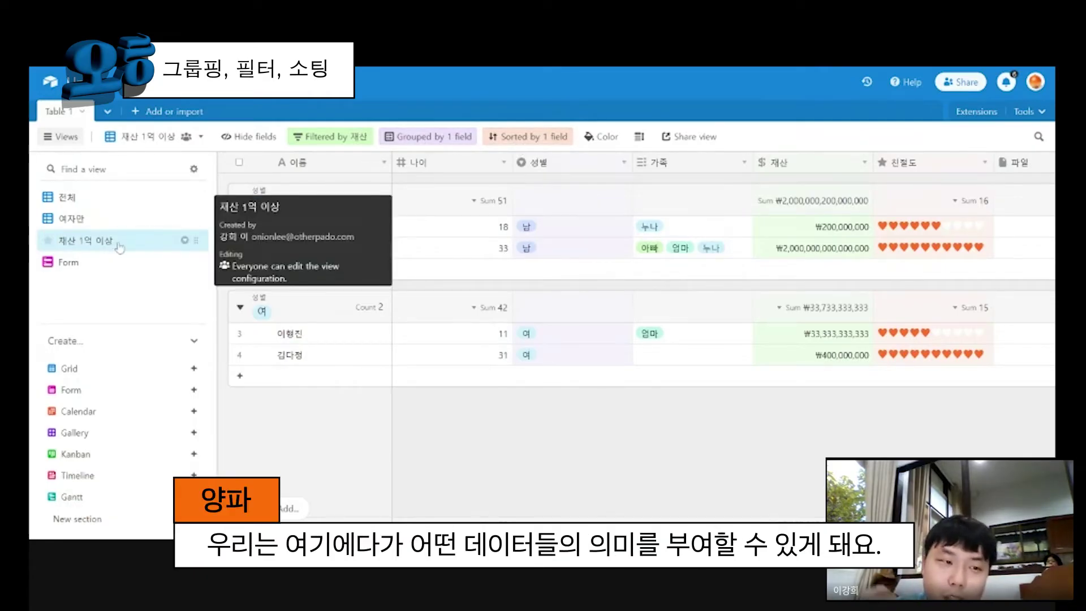
click(105, 199)
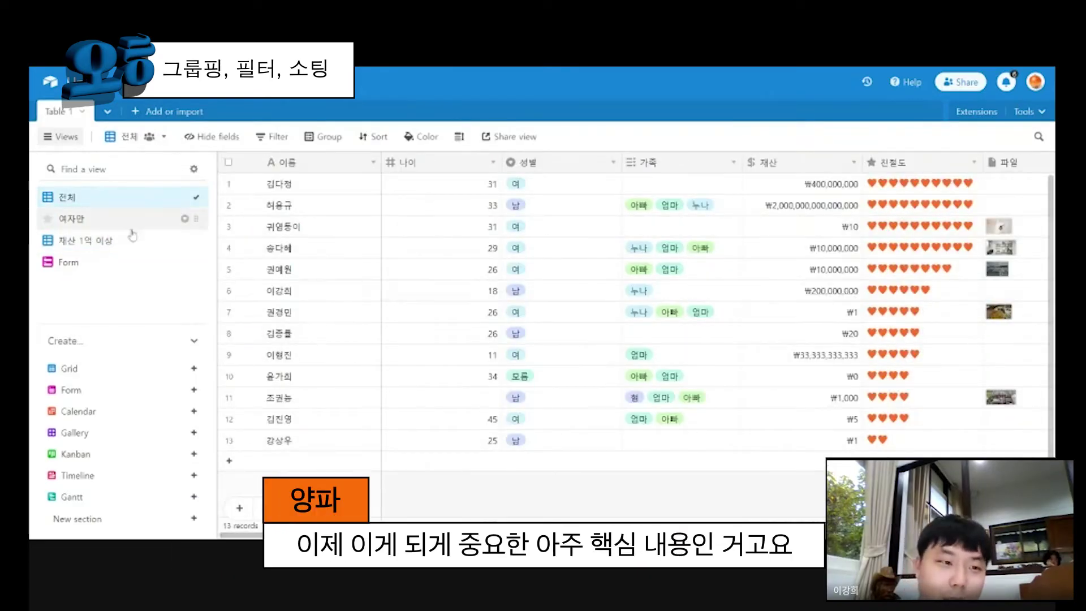
click(113, 241)
From the 전체 table, create a Gallery view showing each person as a photo card.
click(100, 197)
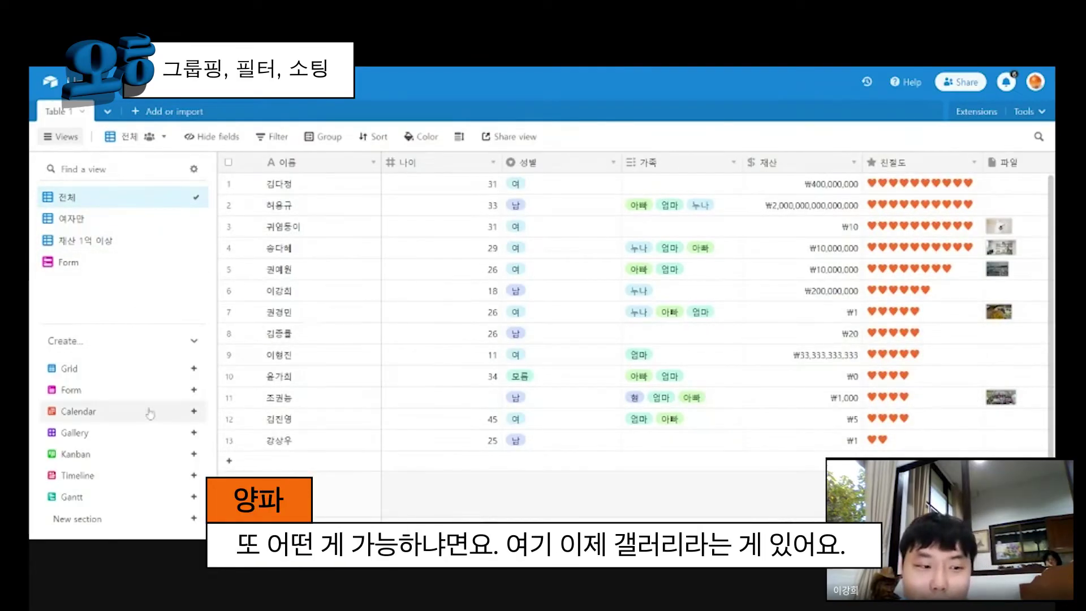
mouse_move(149, 437)
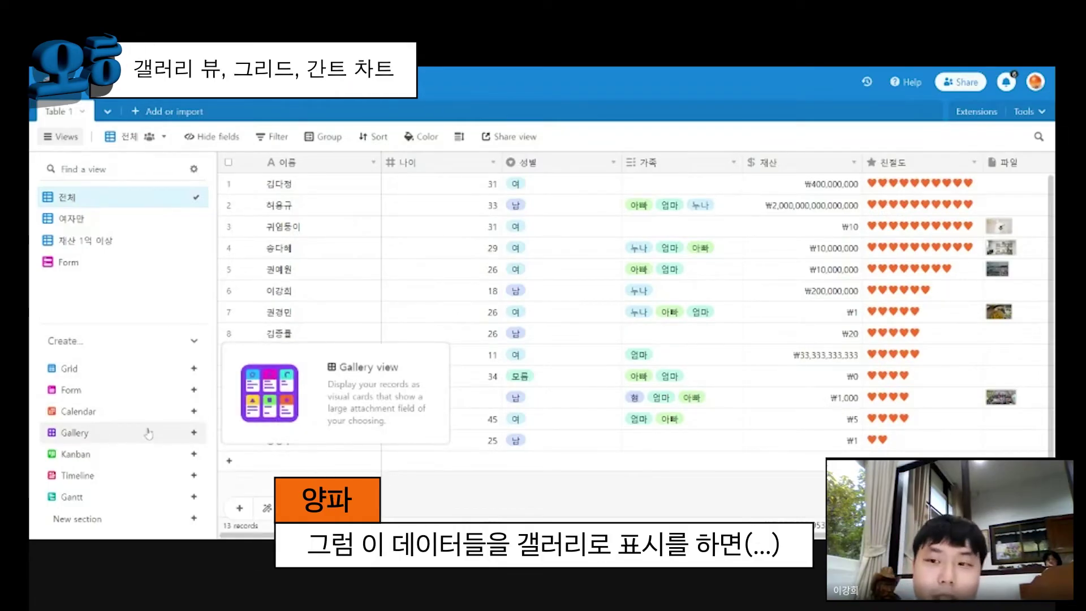
click(148, 434)
click(413, 499)
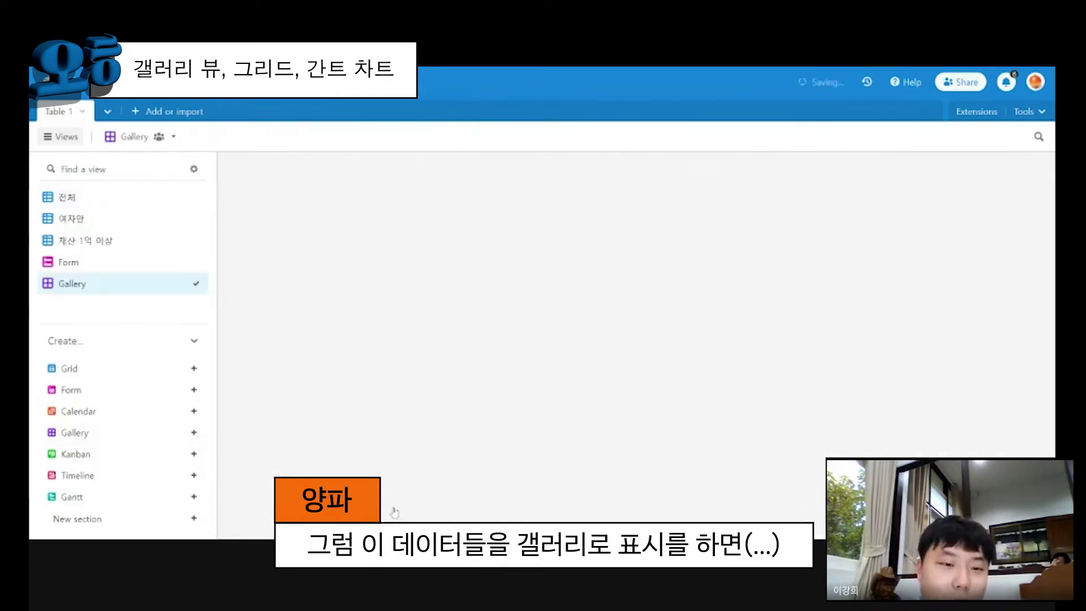
scroll(503, 249, down, 1)
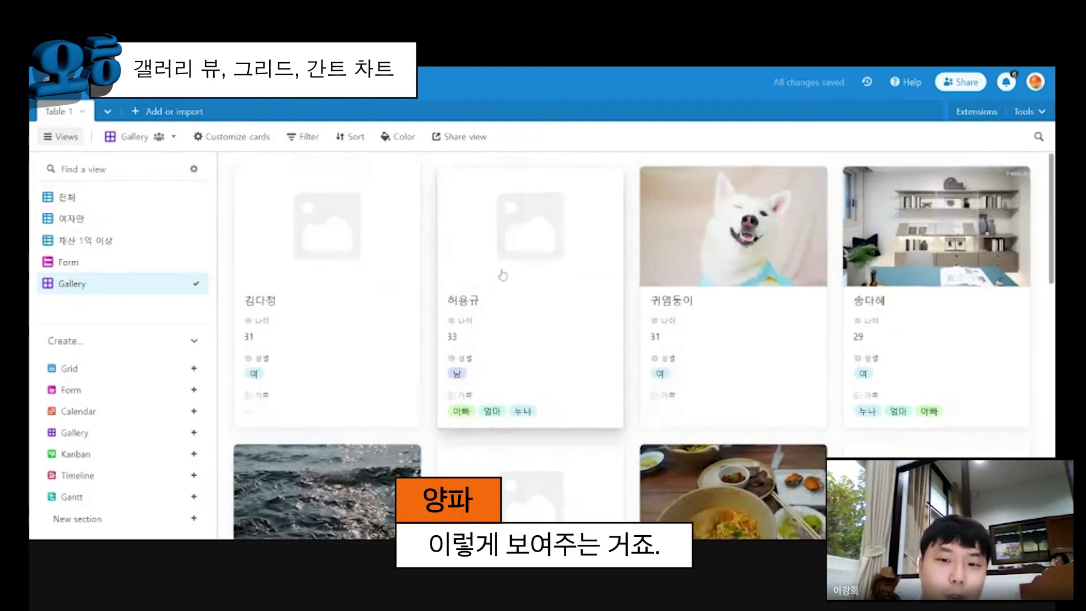
scroll(504, 266, down, 2)
scroll(504, 274, up, 3)
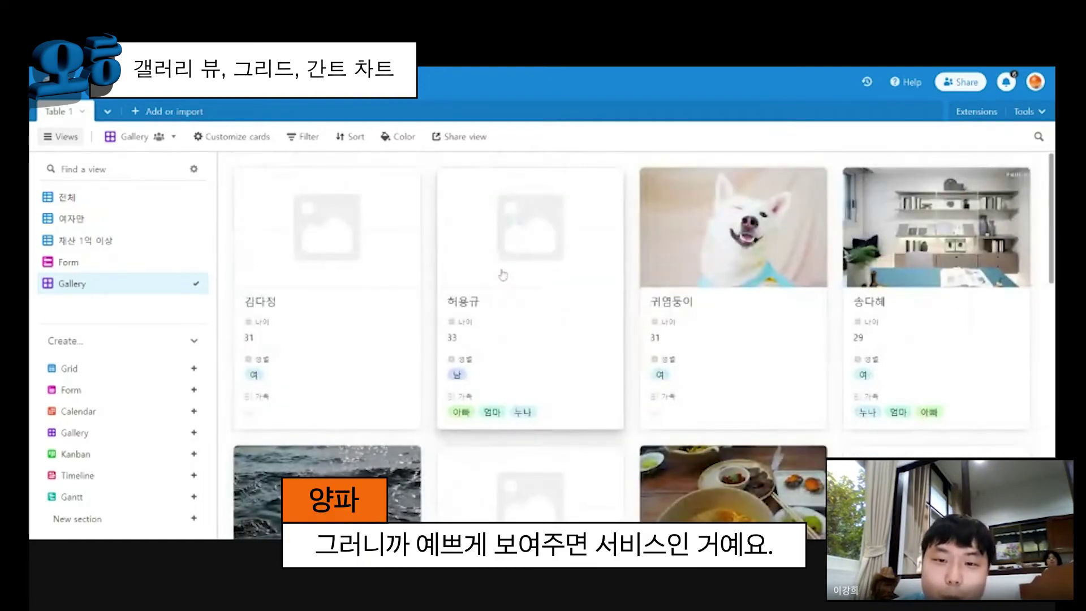
Rename the Gallery view to 사용자목록(관리자).
scroll(502, 275, down, 6)
scroll(538, 236, up, 6)
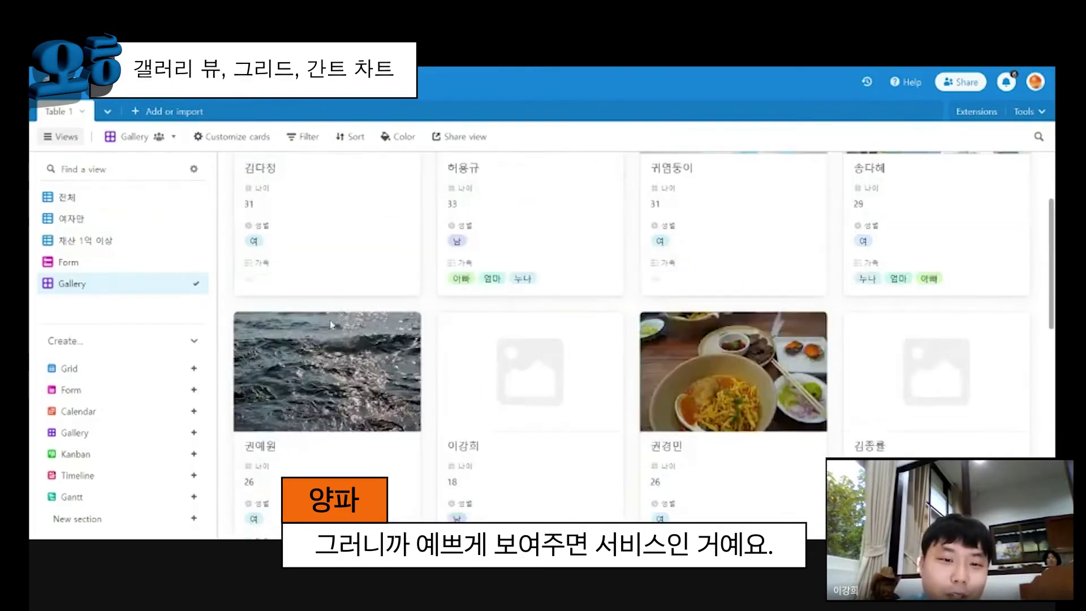
double_click(68, 284)
text(새용자목록)
key(Return)
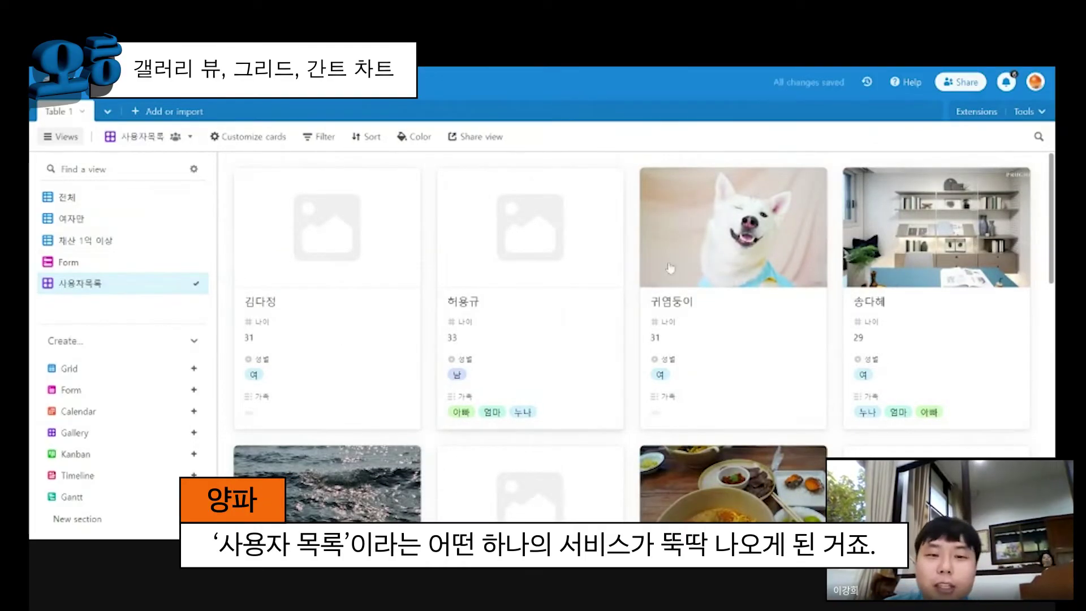
scroll(509, 283, down, 5)
scroll(510, 282, up, 5)
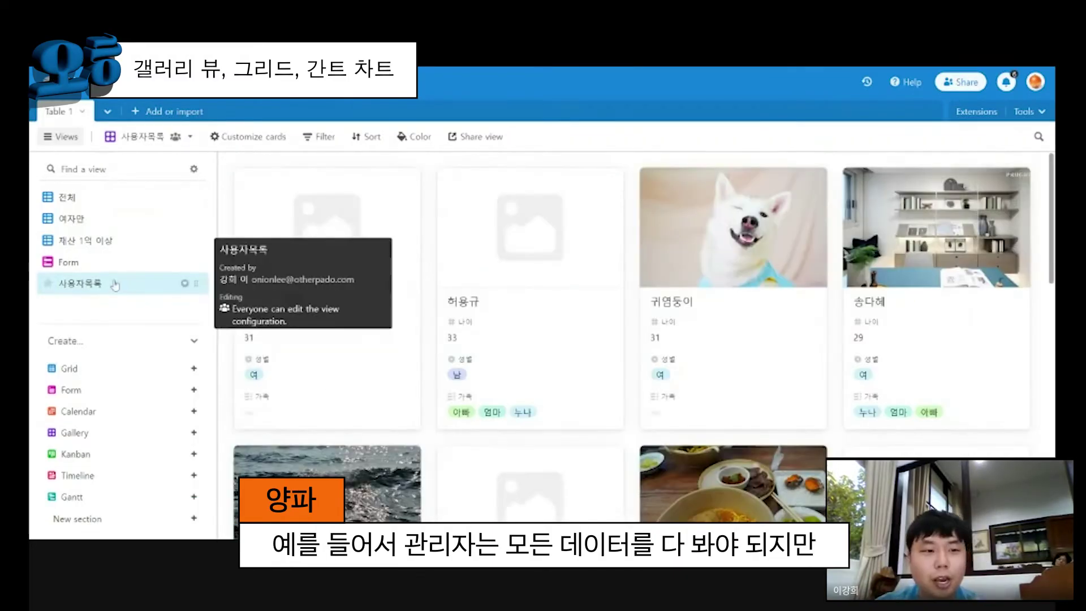
right_click(115, 284)
click(255, 326)
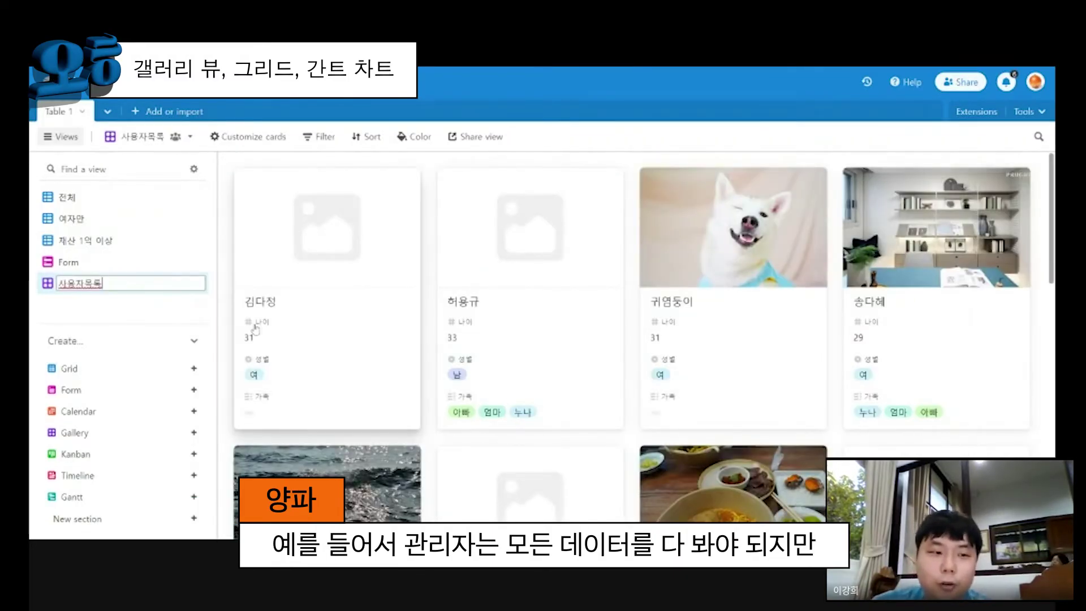
text((관리)
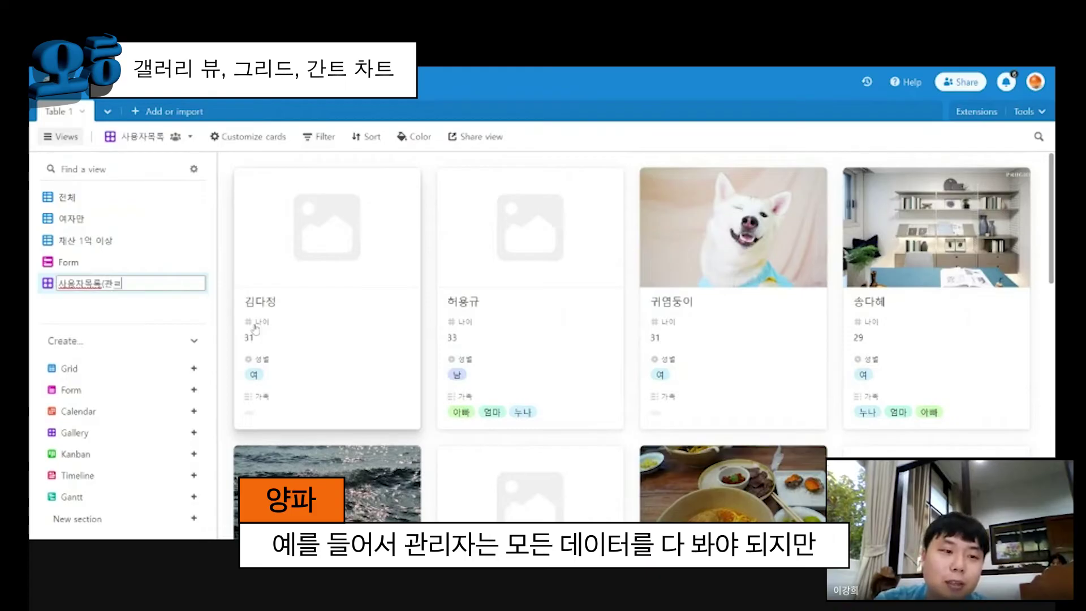
text(자))
key(Return)
Duplicate 사용자목록(관리자) and name the copy 사용자목록(사용자).
click(194, 283)
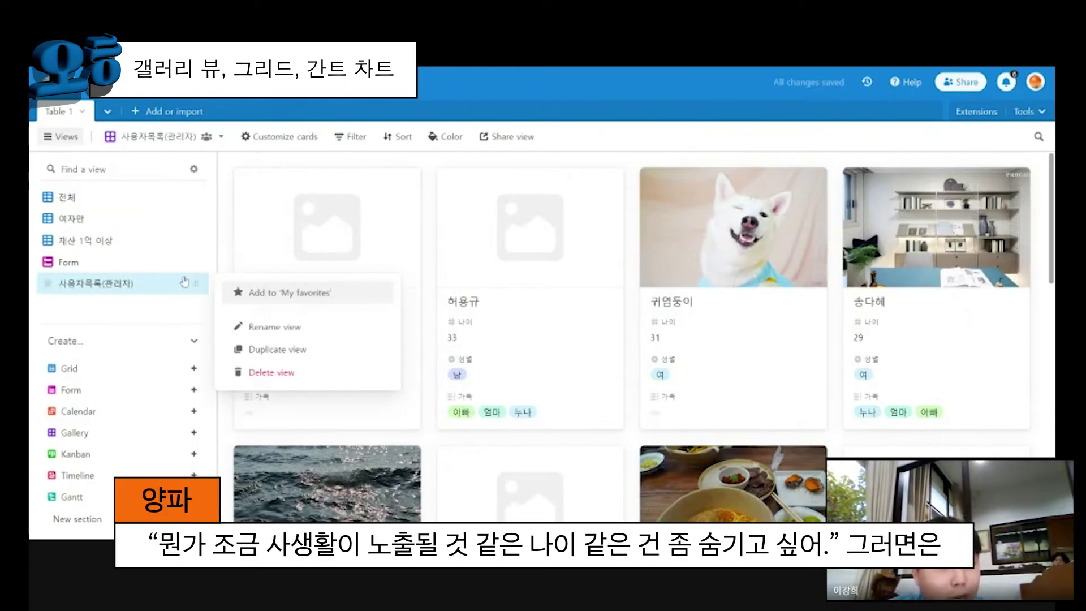
click(270, 352)
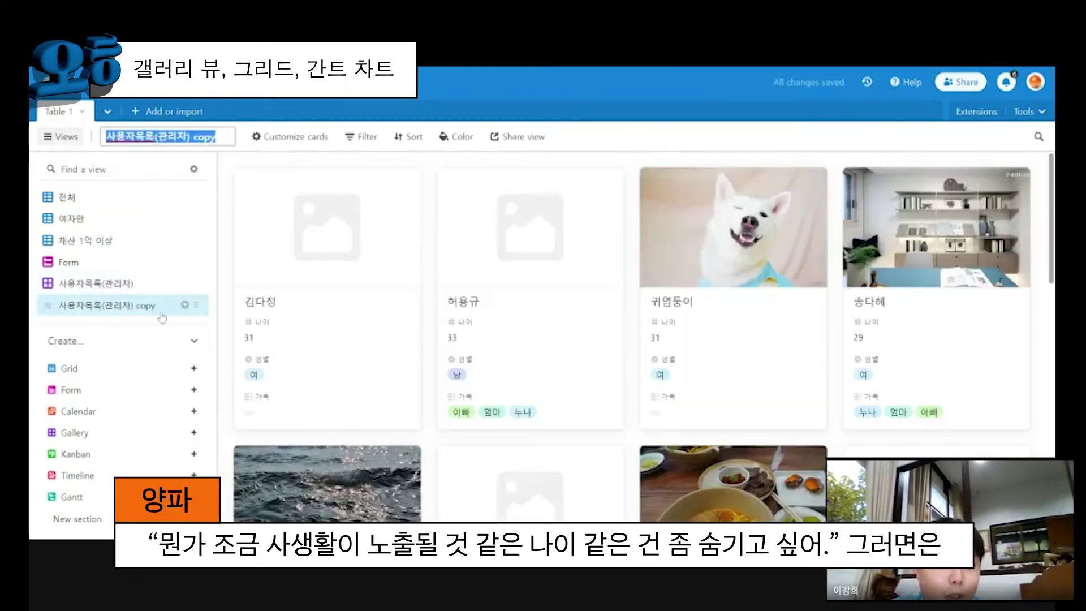
click(154, 305)
drag(155, 305, 104, 305)
text(ㅅ)
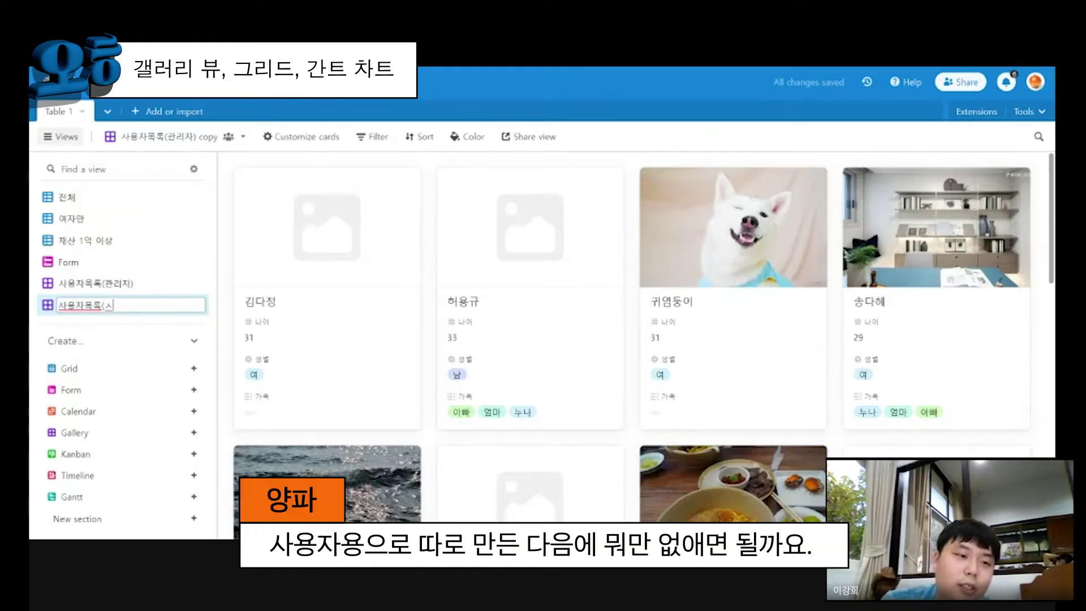
key(BackSpace)
text(사용자))
key(Return)
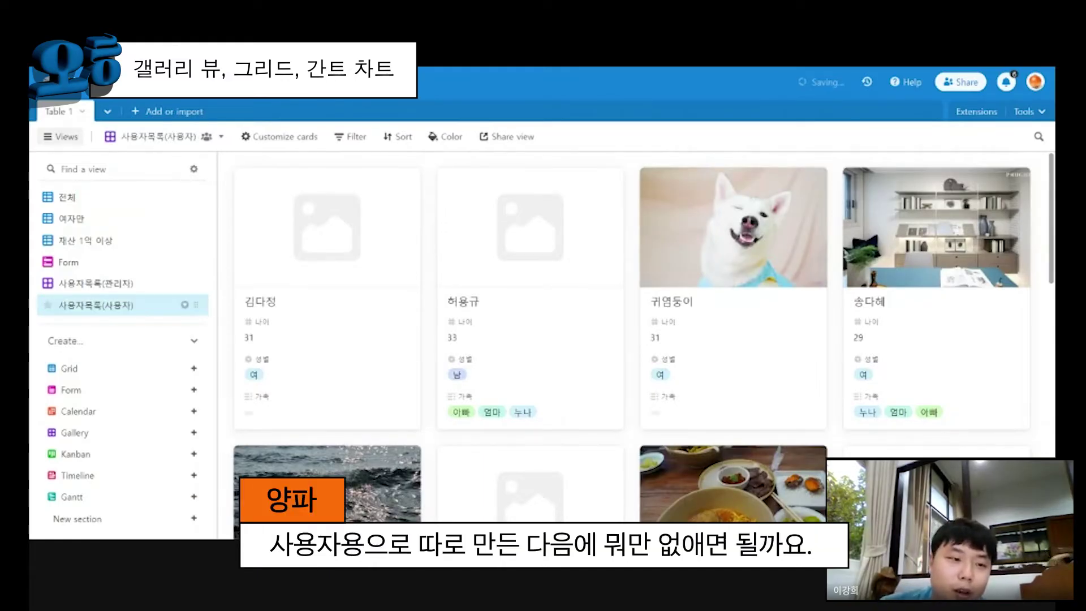
Hide 성별, 나이 and 가족 from the 사용자목록(사용자) gallery cards.
click(150, 137)
click(150, 136)
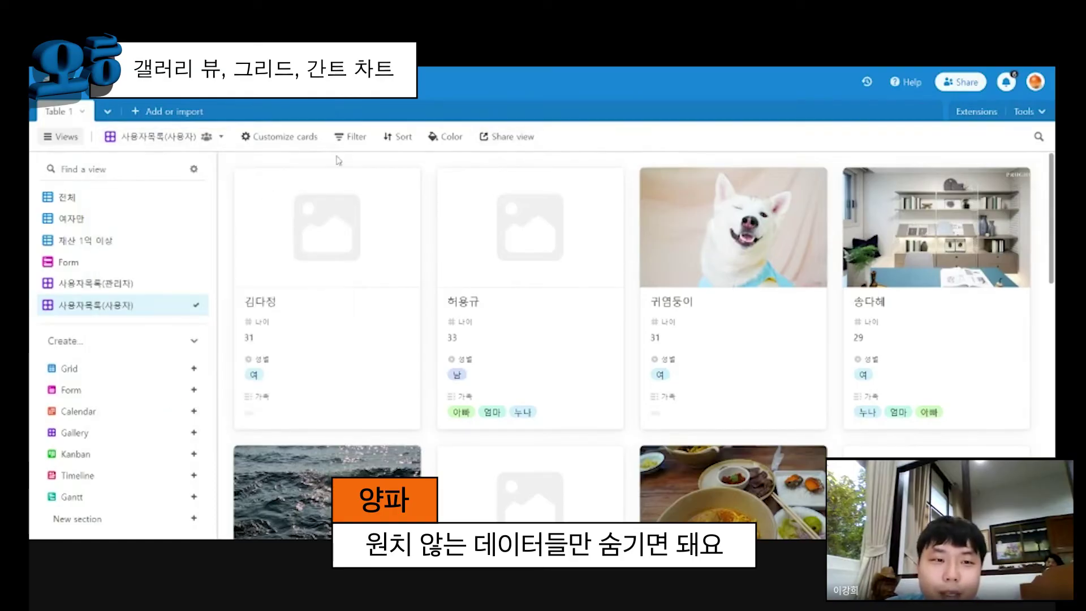
click(279, 136)
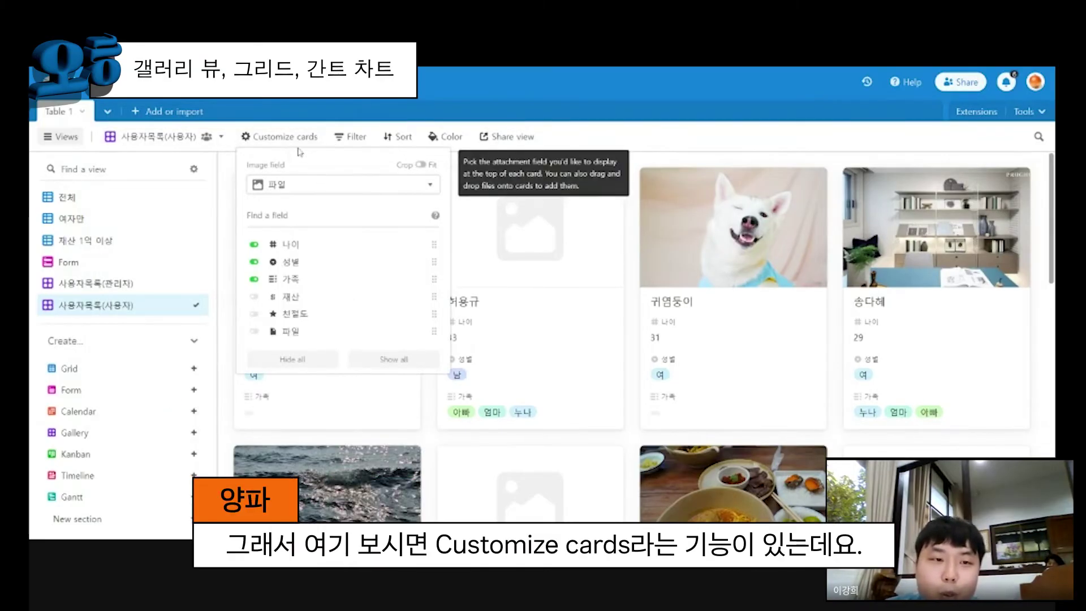
click(302, 138)
click(306, 141)
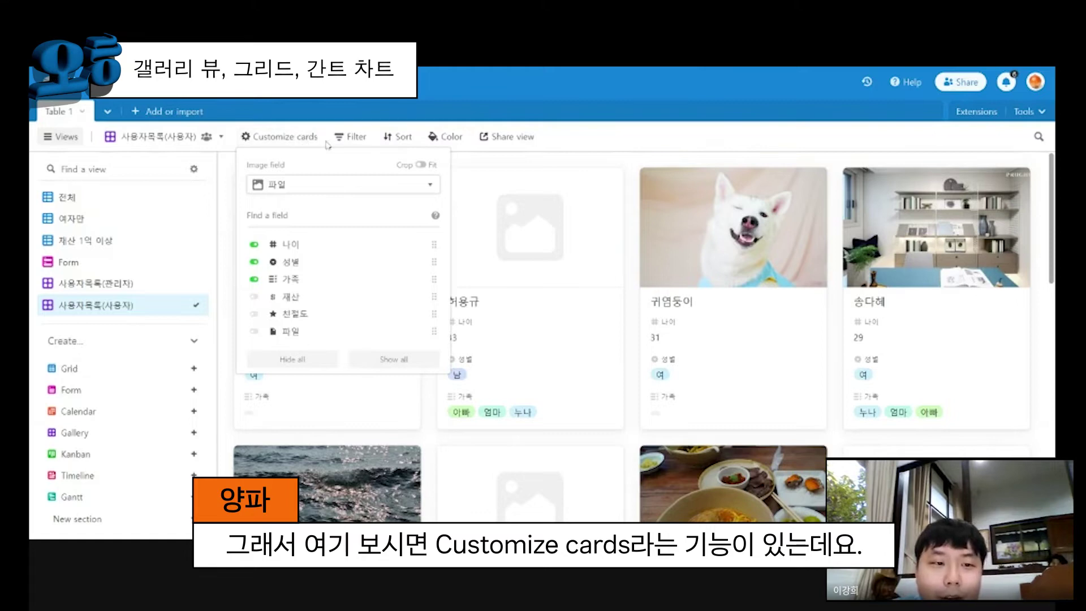
click(255, 262)
click(254, 244)
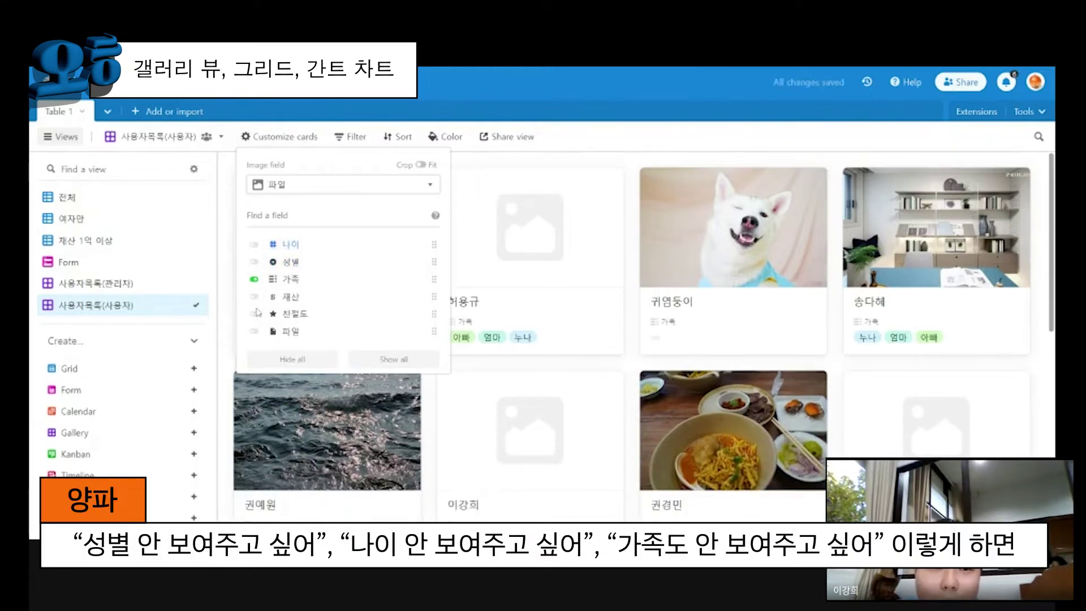
click(254, 279)
key(Escape)
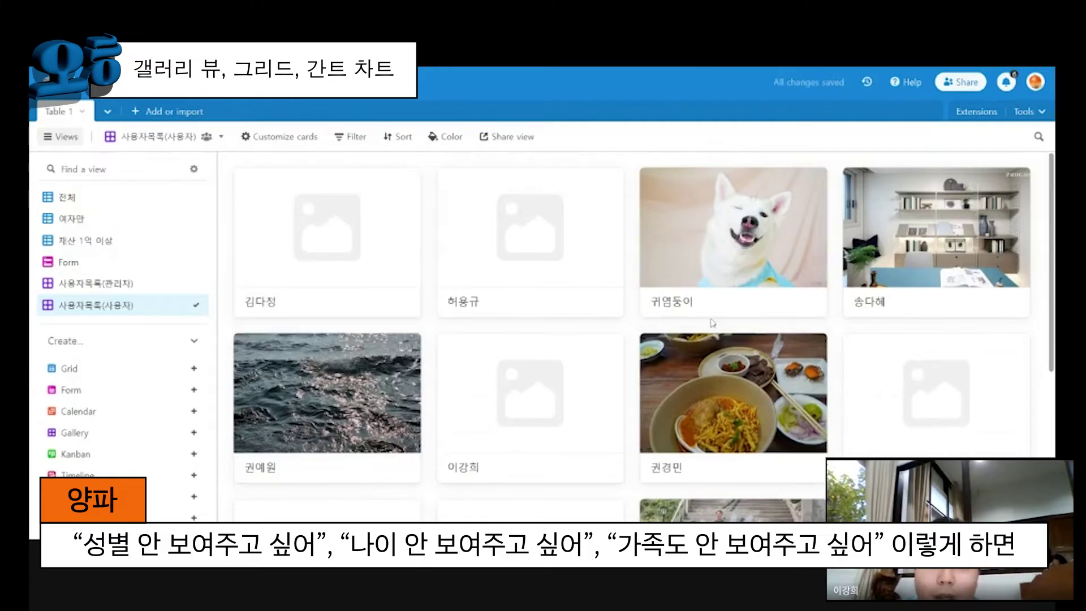
Show 재산 and 친절도 on the 사용자목록(관리자) cards, then return to 사용자목록(사용자).
click(58, 282)
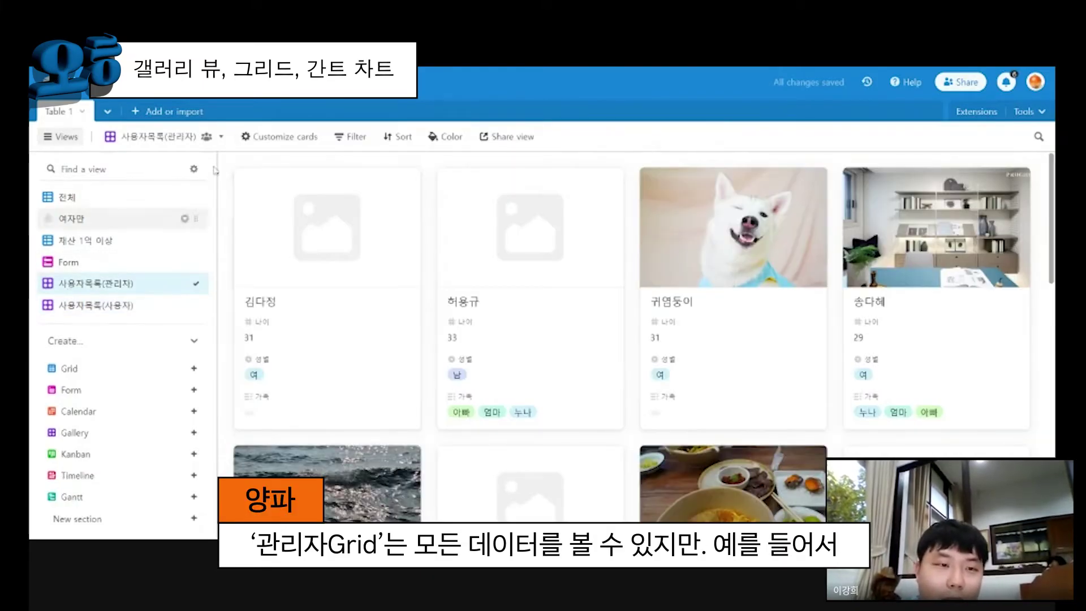
click(280, 136)
click(254, 296)
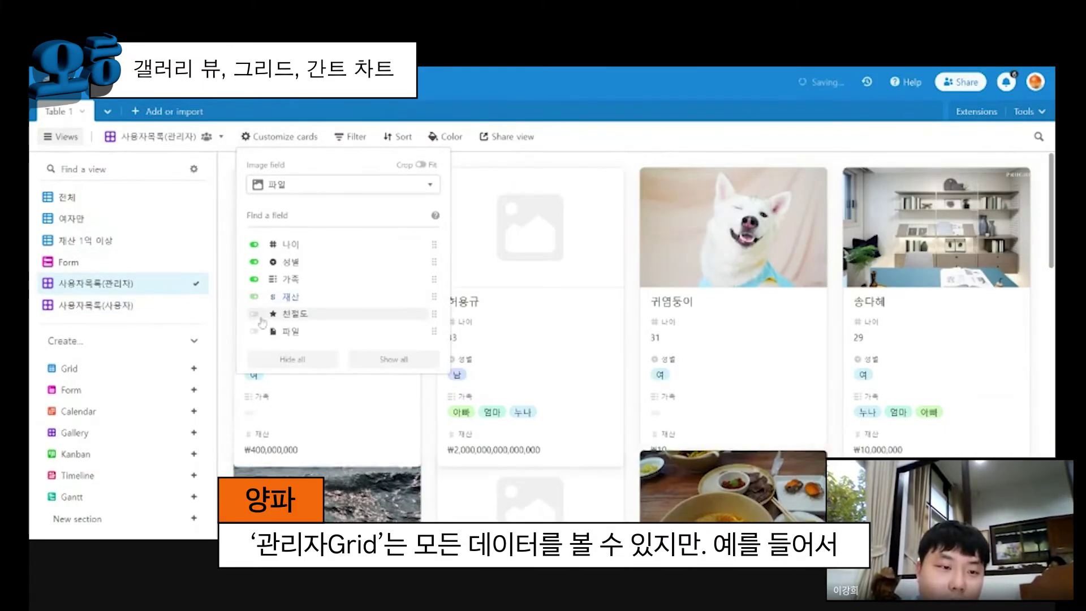
click(254, 314)
click(96, 305)
scroll(289, 289, down, 3)
scroll(289, 288, up, 3)
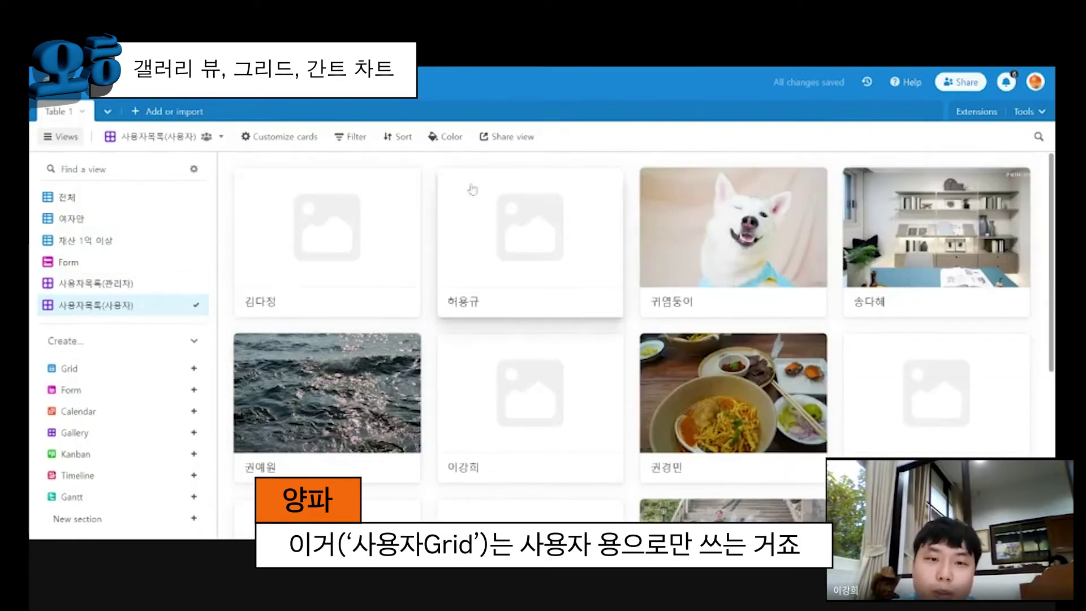
Generate the 사용자목록(사용자) gallery's share link, then go back to the 전체 grid.
click(506, 137)
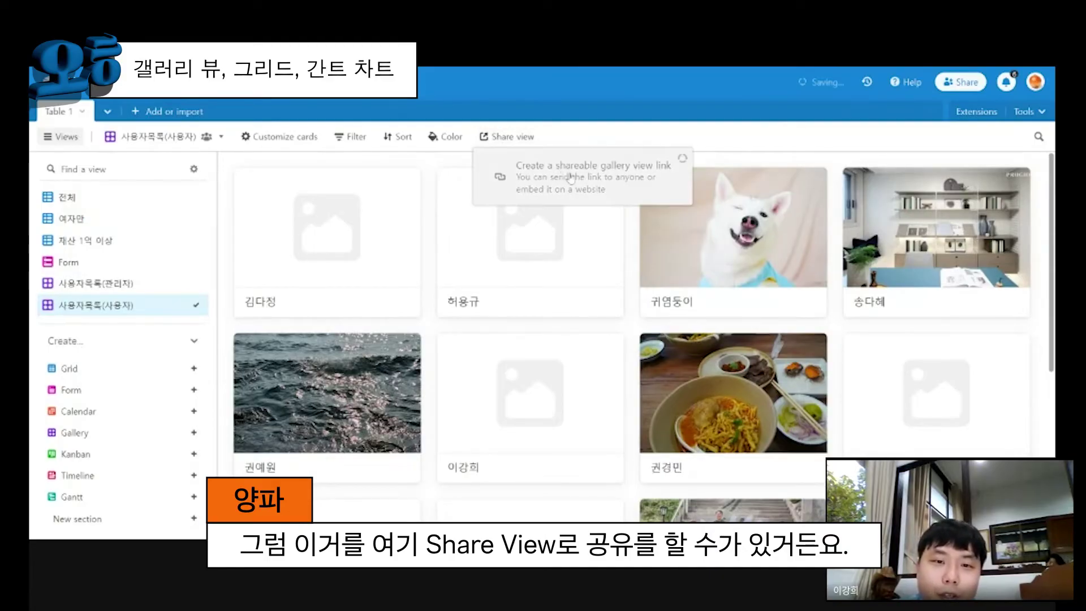
click(659, 145)
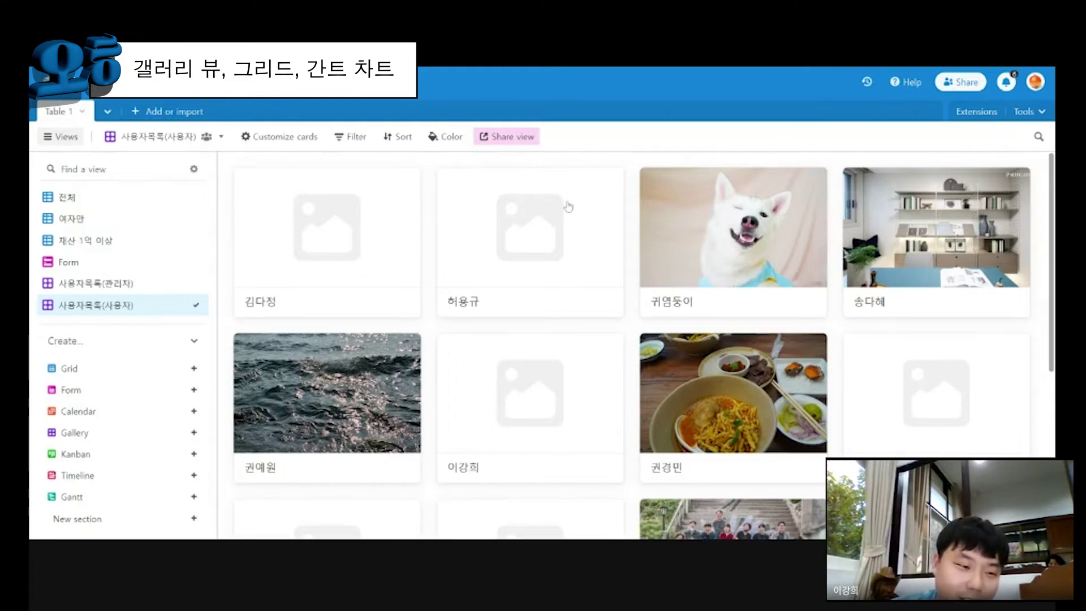
click(85, 197)
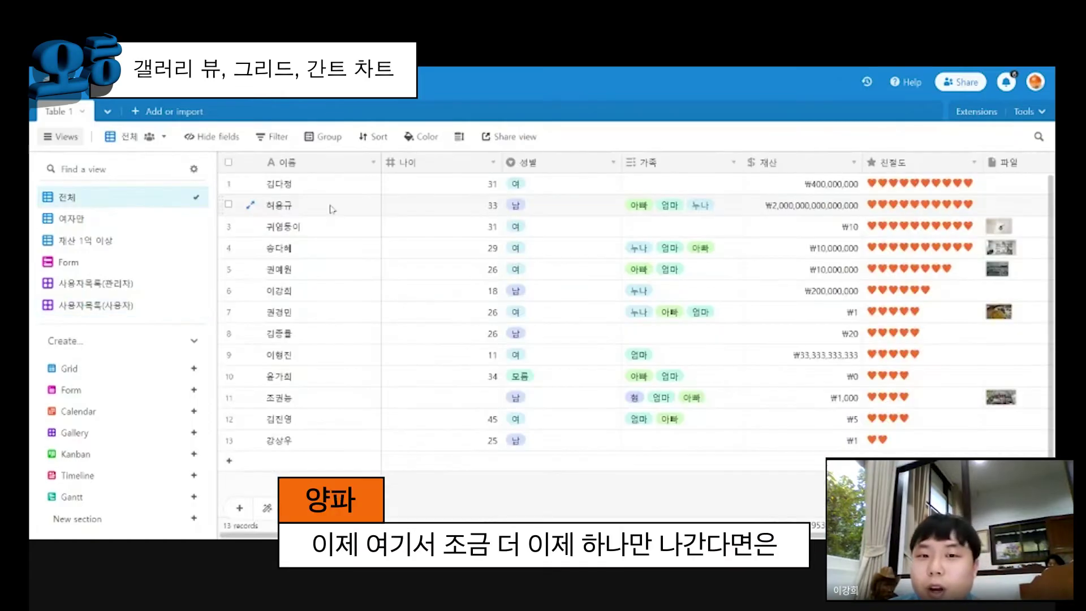
Add a date field named 1월에 쉬는날 to the right of 나이.
right_click(437, 172)
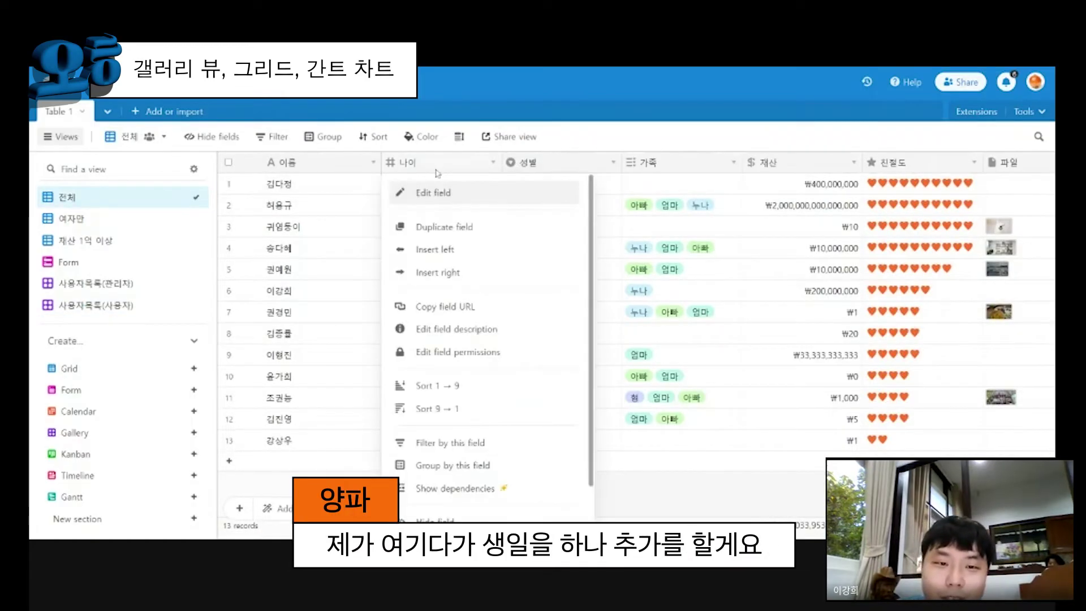
click(440, 276)
scroll(560, 297, down, 3)
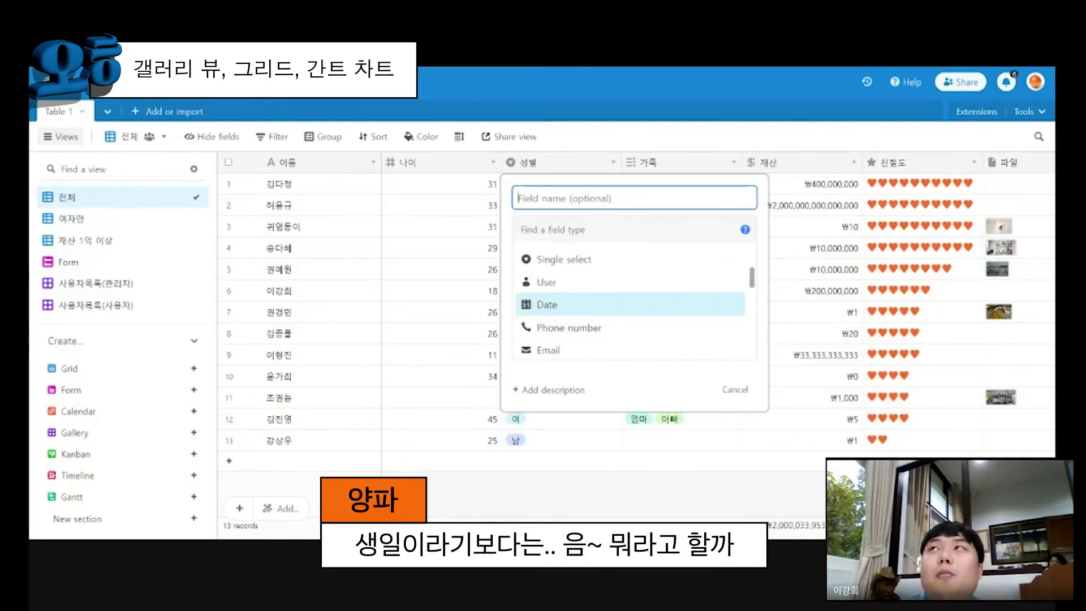
click(596, 306)
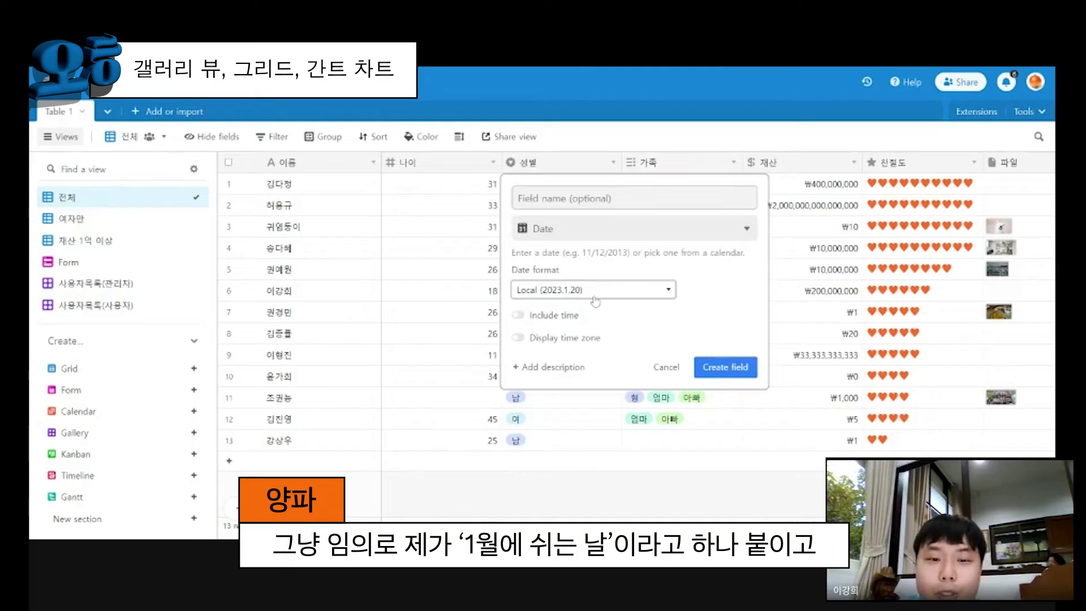
click(634, 197)
text(1)
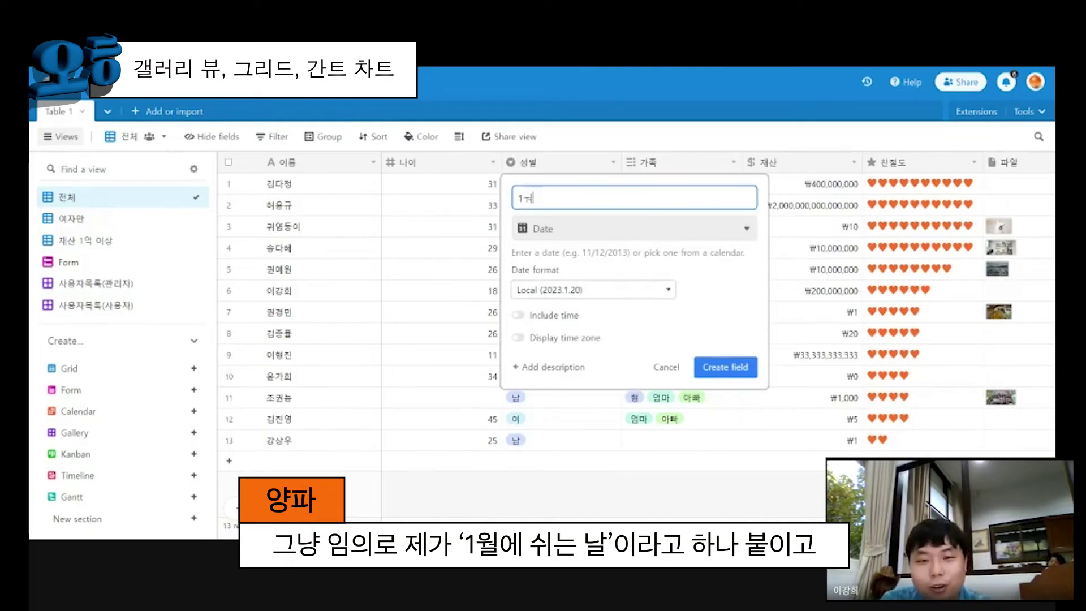
text(월에 쉬는날)
key(Return)
Set 1월에 쉬는날 for rows 1, 2, 6, 5 to 2023.1.18, 1.3, 1.17, 1.4.
click(584, 187)
click(586, 283)
click(543, 205)
click(567, 270)
click(558, 290)
click(565, 389)
click(560, 269)
click(588, 334)
Set 1월에 쉬는날 for rows 3, 4 and 7 to 2023.1.10.
click(573, 207)
click(571, 227)
click(571, 226)
click(565, 310)
click(560, 248)
click(560, 248)
click(563, 329)
click(562, 314)
click(562, 314)
click(561, 382)
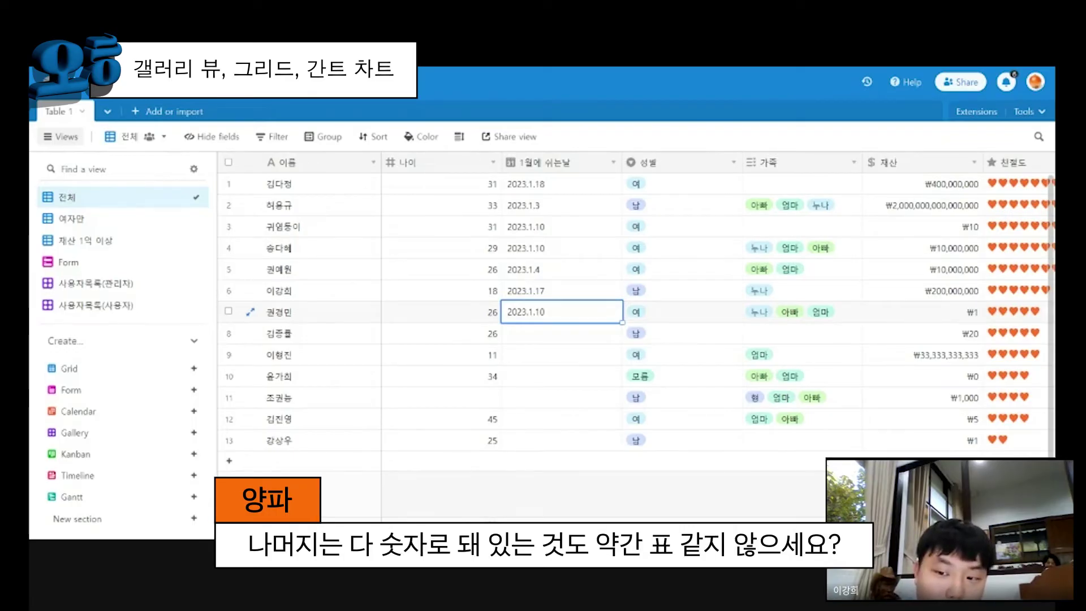
key(Down)
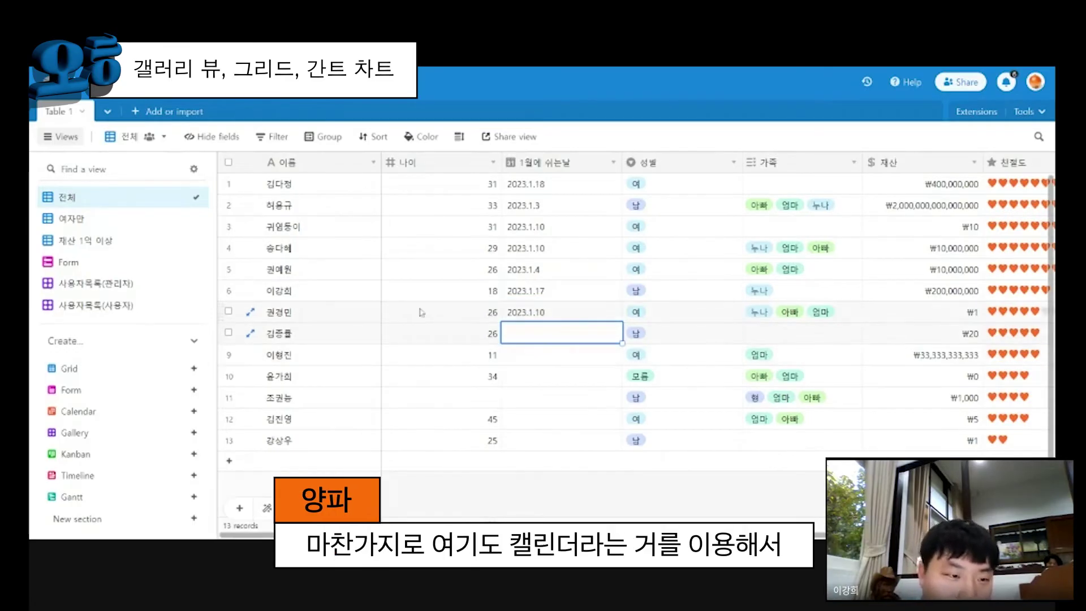
Create a Calendar view using 1월에 쉬는날 as its date field.
click(127, 411)
click(405, 506)
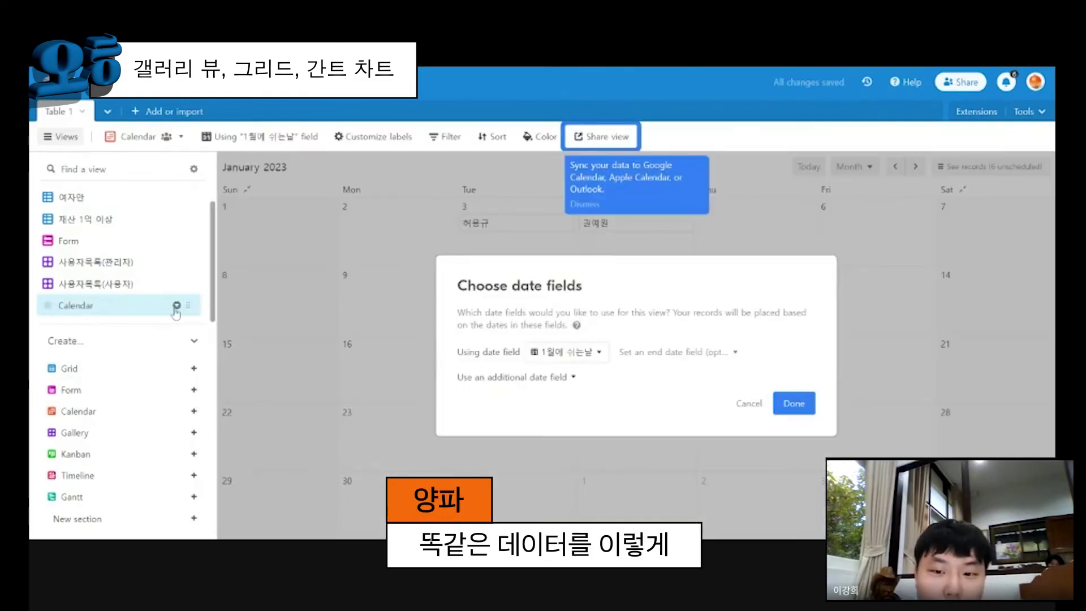
click(794, 403)
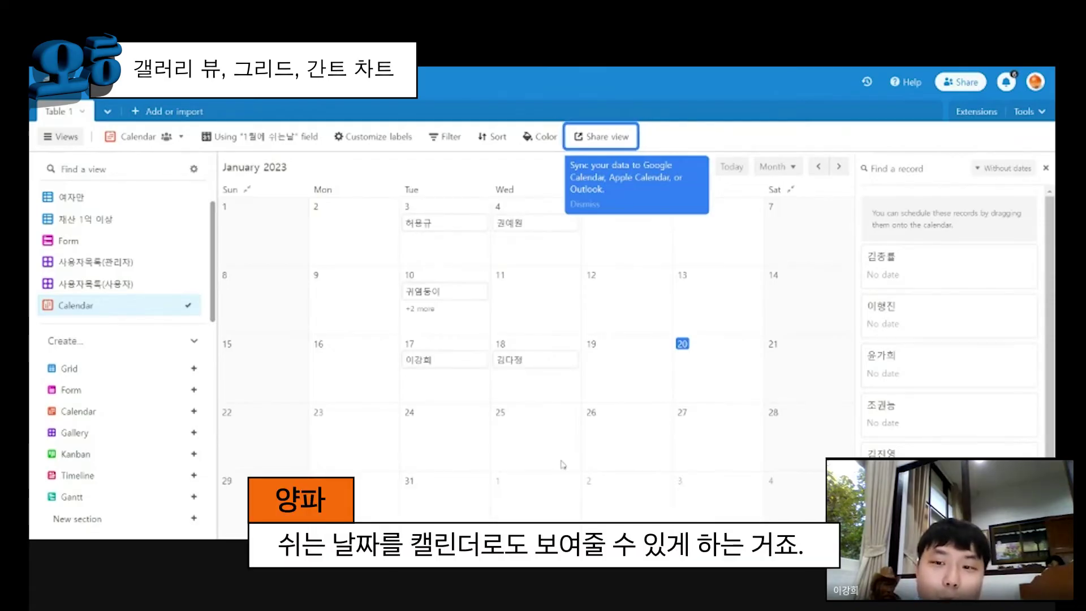
Schedule the six undated people on January 13, 28, 25, 19, 6 and 30.
drag(968, 364, 736, 292)
drag(939, 322, 792, 430)
drag(905, 362, 608, 399)
drag(897, 258, 602, 362)
drag(894, 309, 730, 243)
drag(897, 257, 405, 453)
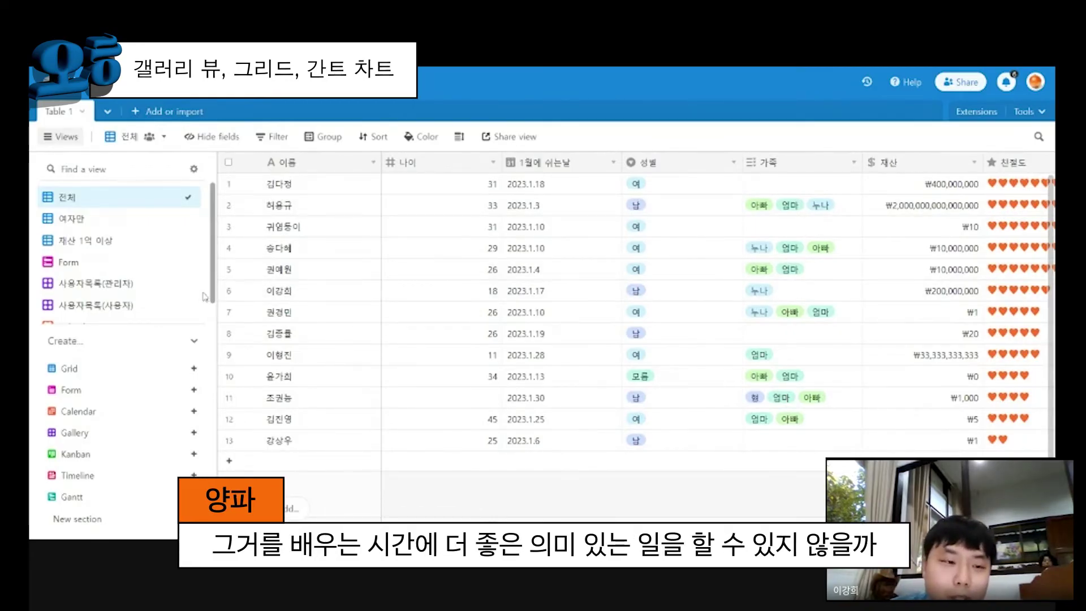
scroll(209, 299, down, 1)
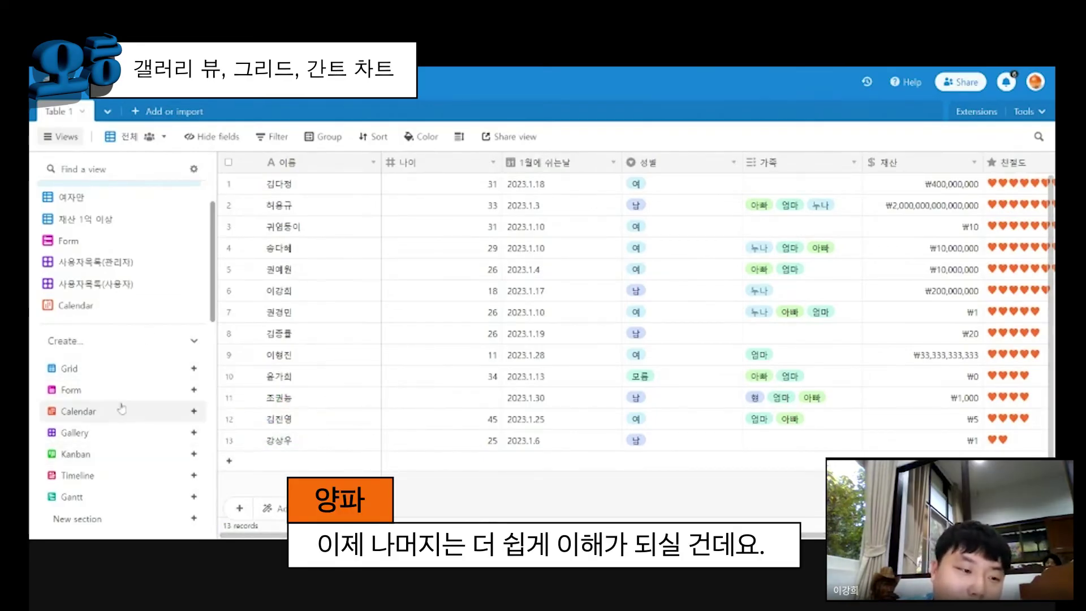
Create a Gantt view starting from 1월에 쉬는날, without dependencies or milestones.
click(110, 420)
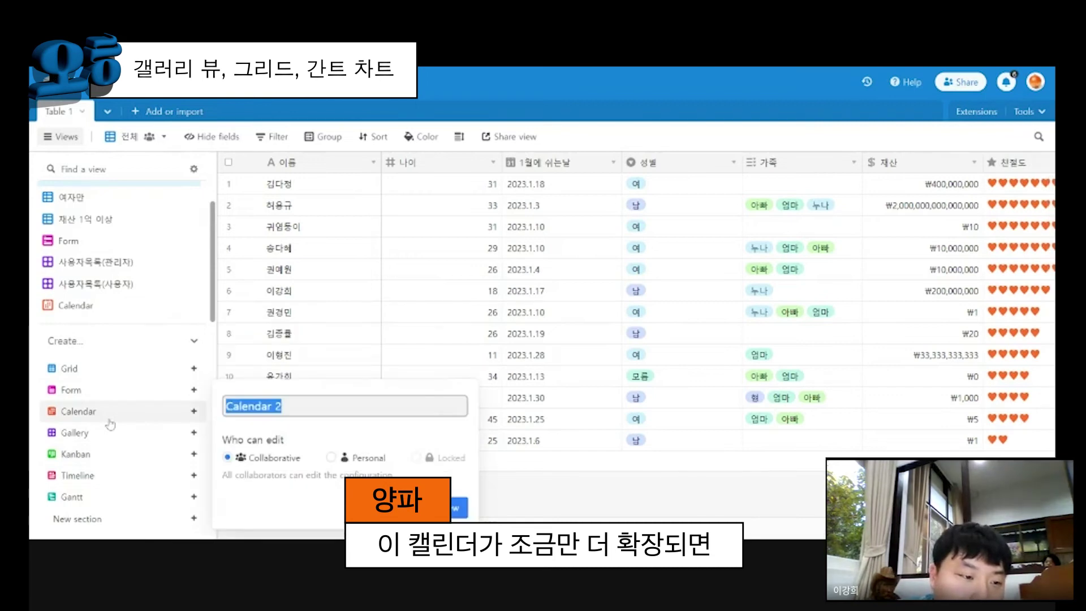
key(Escape)
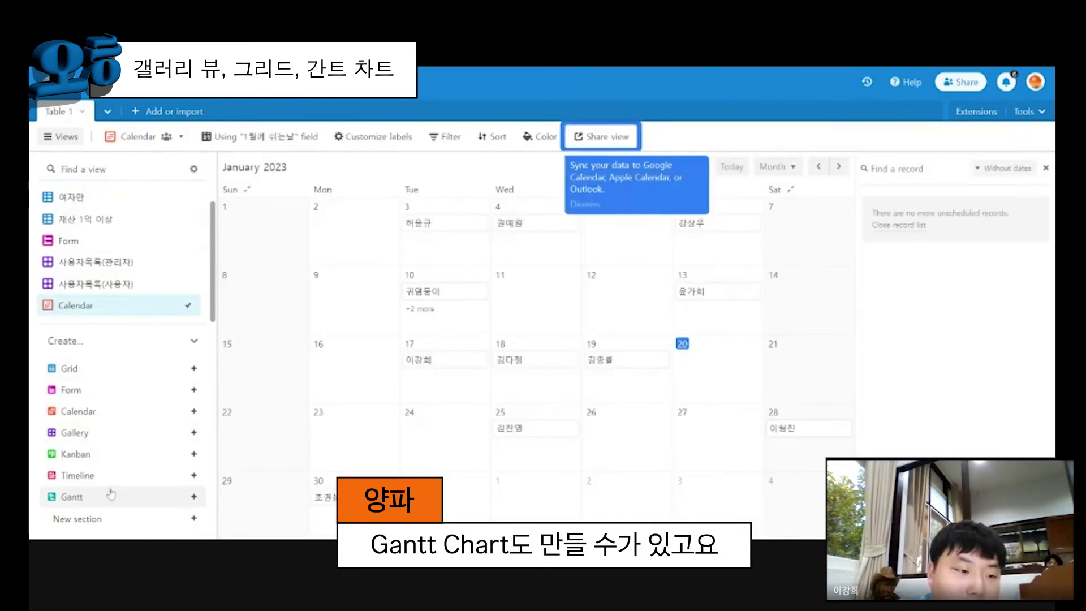
click(72, 497)
key(Return)
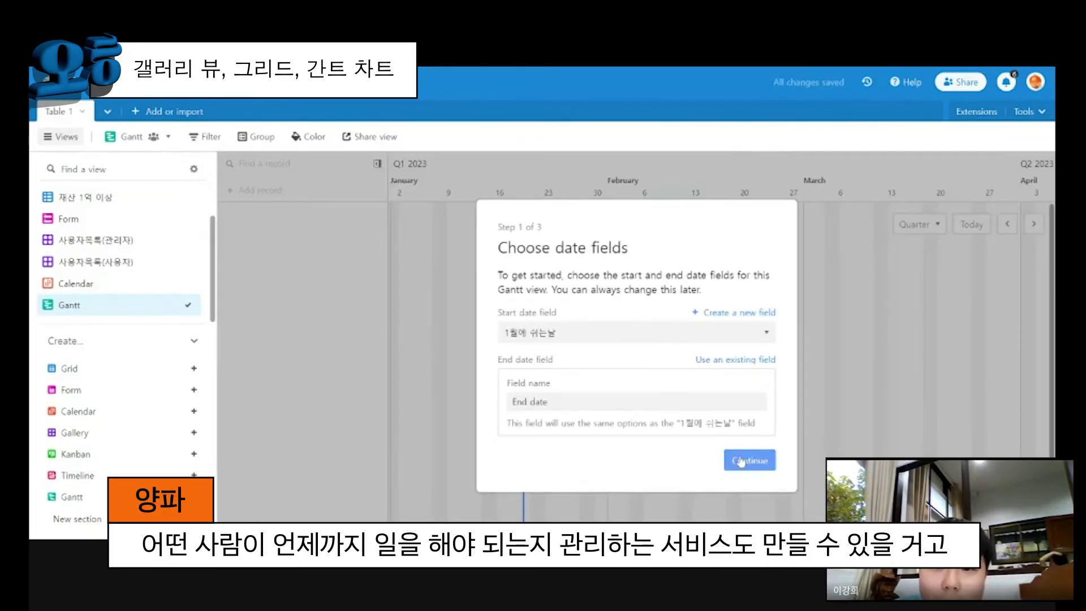
click(744, 457)
click(752, 426)
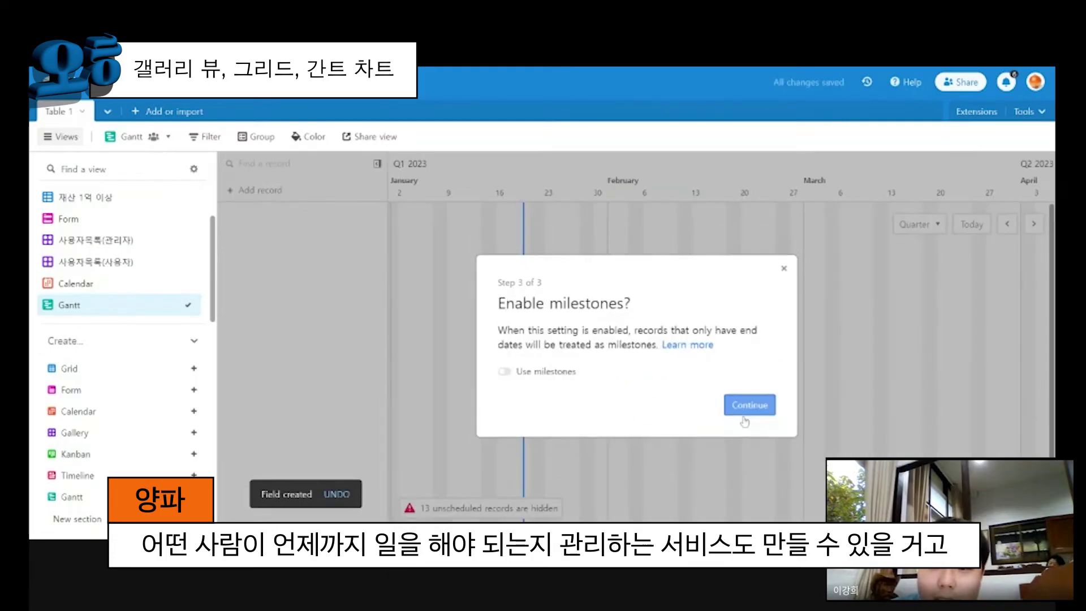
click(748, 407)
click(756, 390)
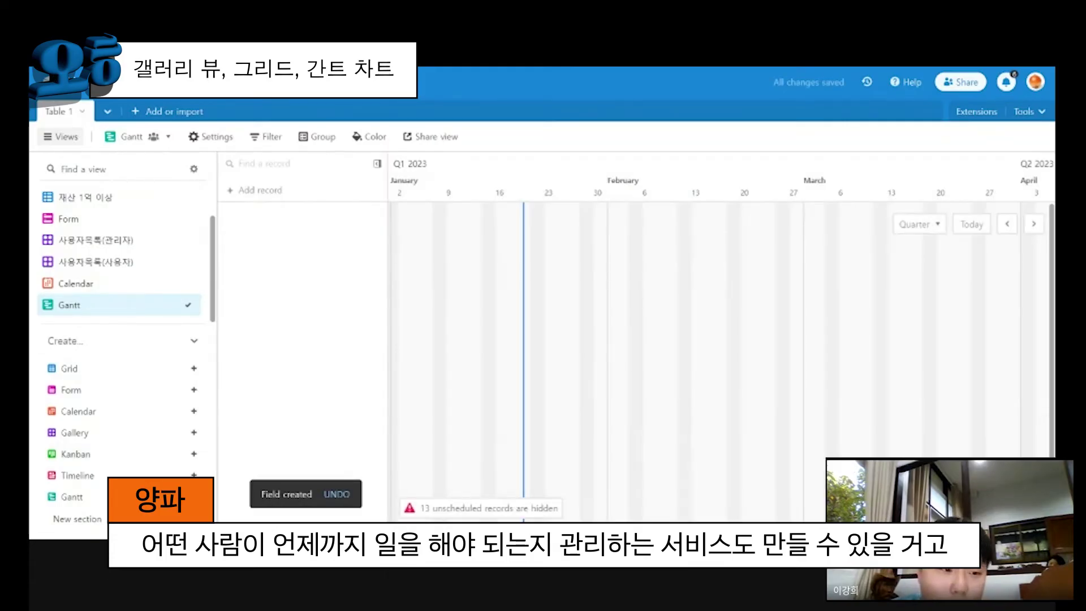
click(76, 454)
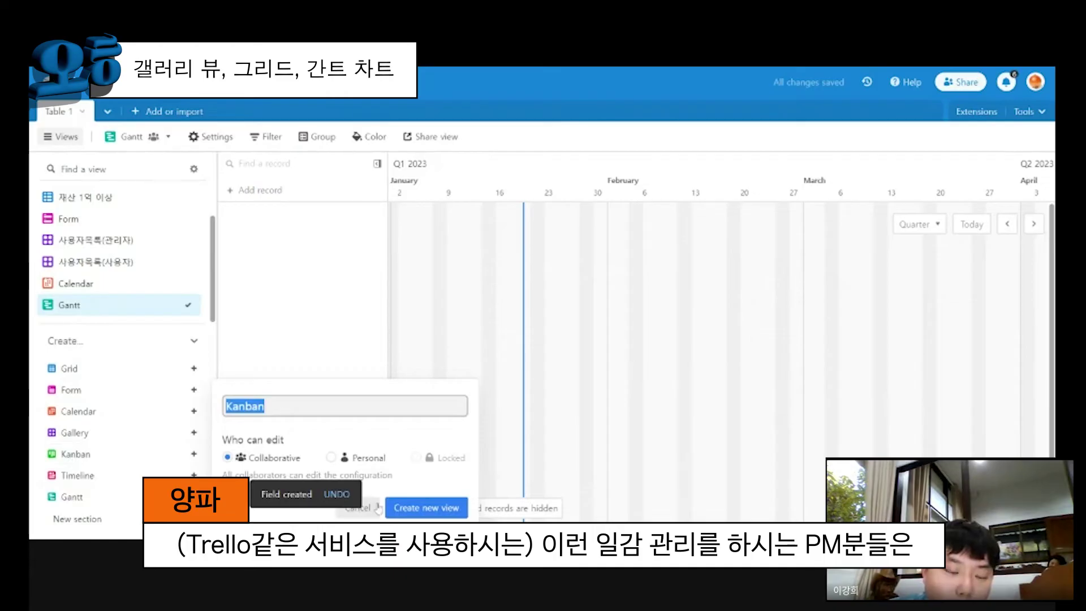
Create the Kanban view stacked by 성별, then return to the 전체 grid.
click(394, 507)
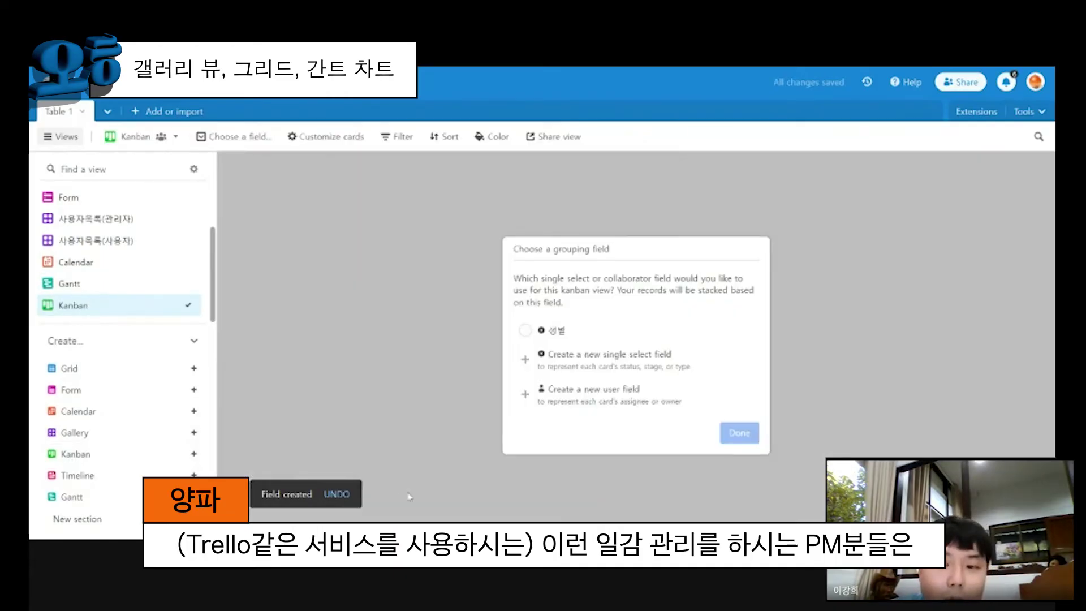
click(525, 331)
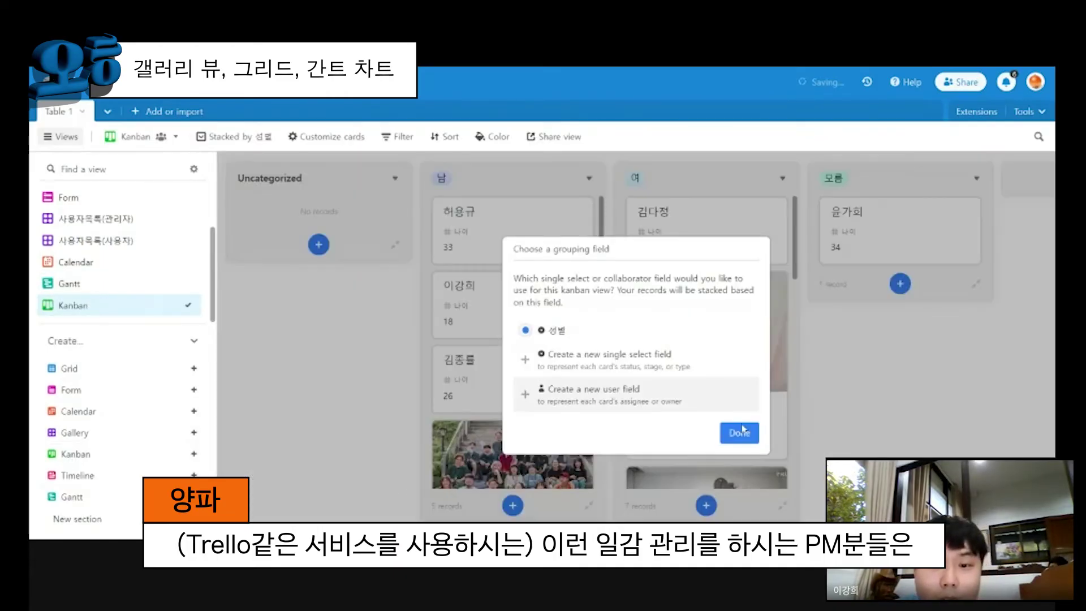
click(739, 433)
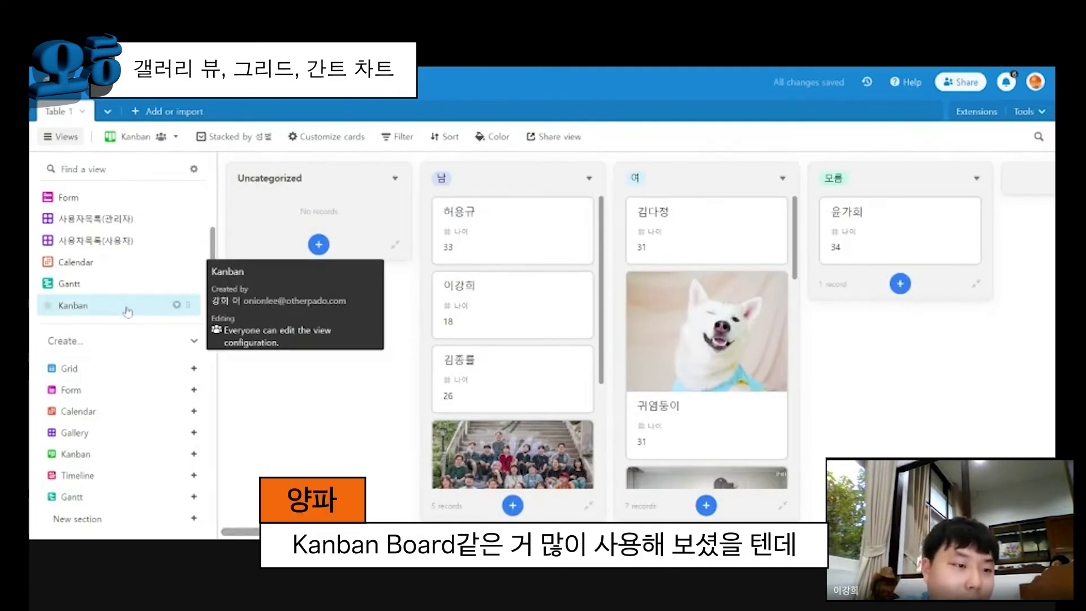
scroll(116, 227, up, 1)
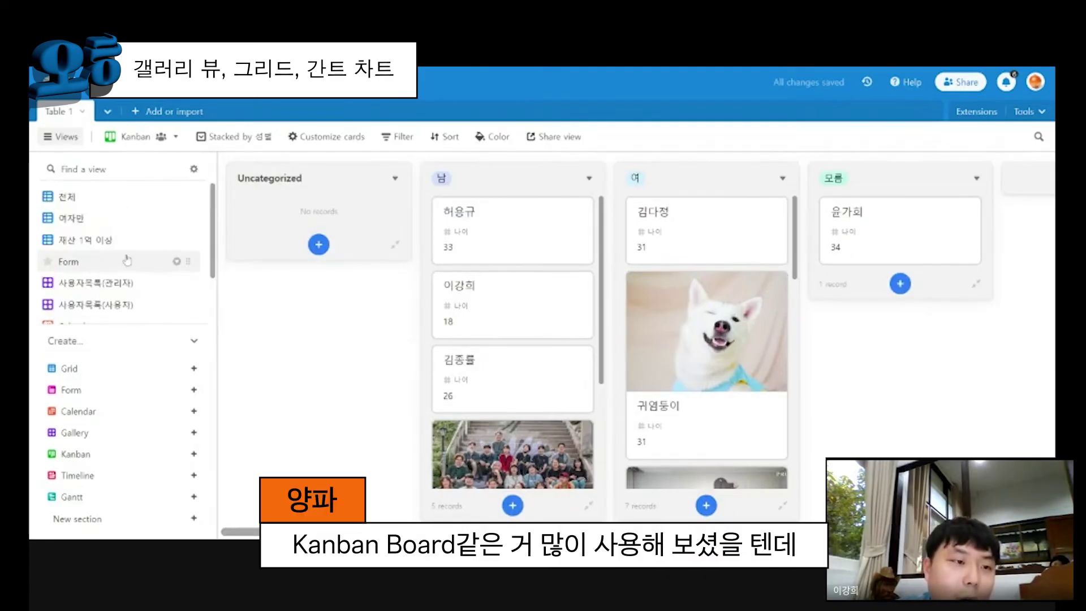
click(116, 203)
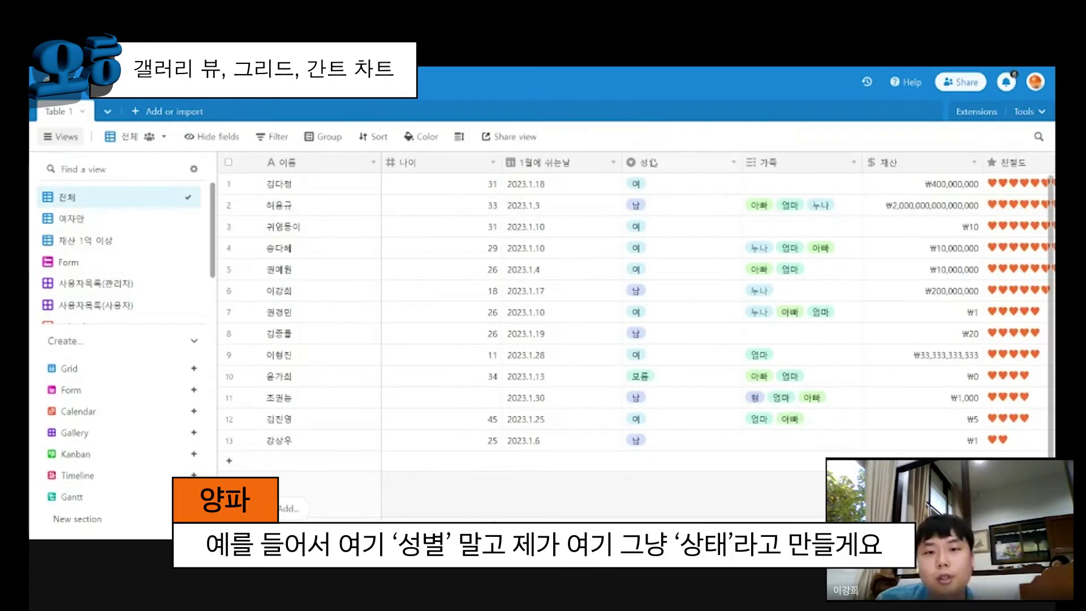
Discard an unfinished new field and add a blank table named 일감.
right_click(588, 164)
click(560, 272)
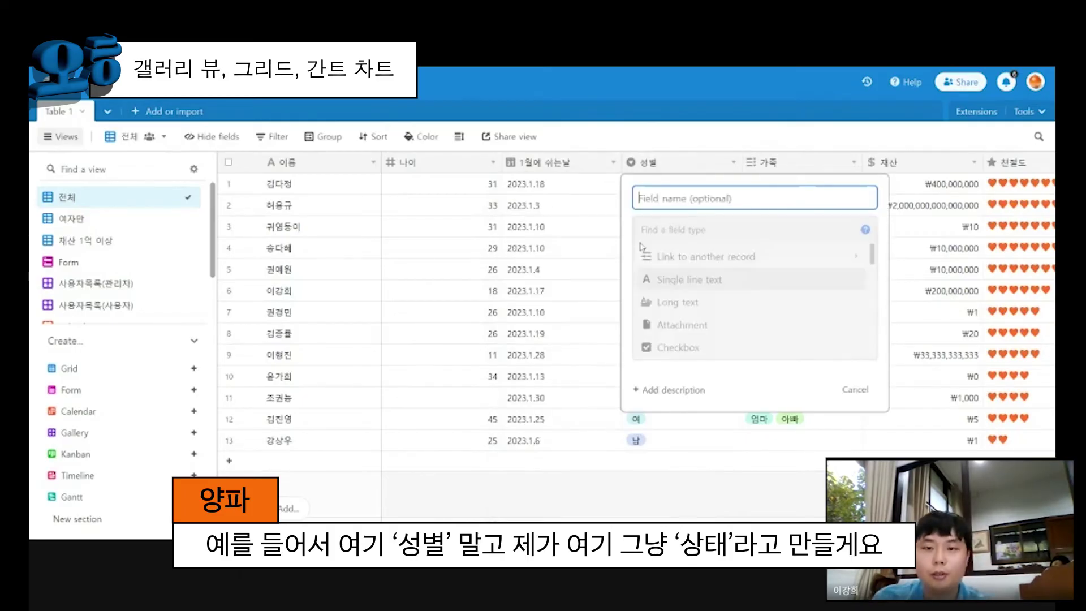
text(새)
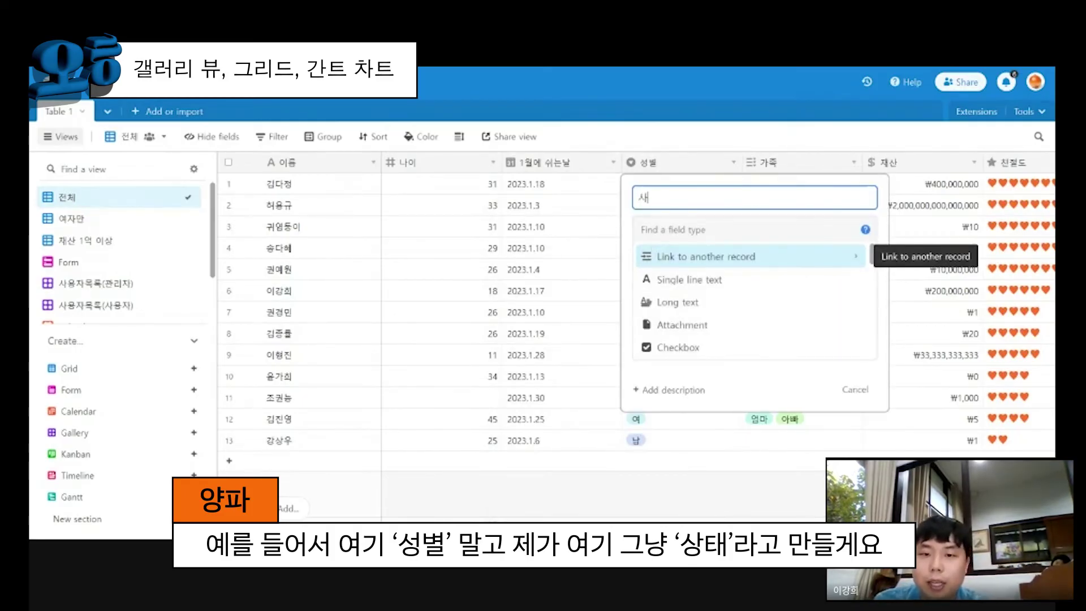
text(태)
key(Escape)
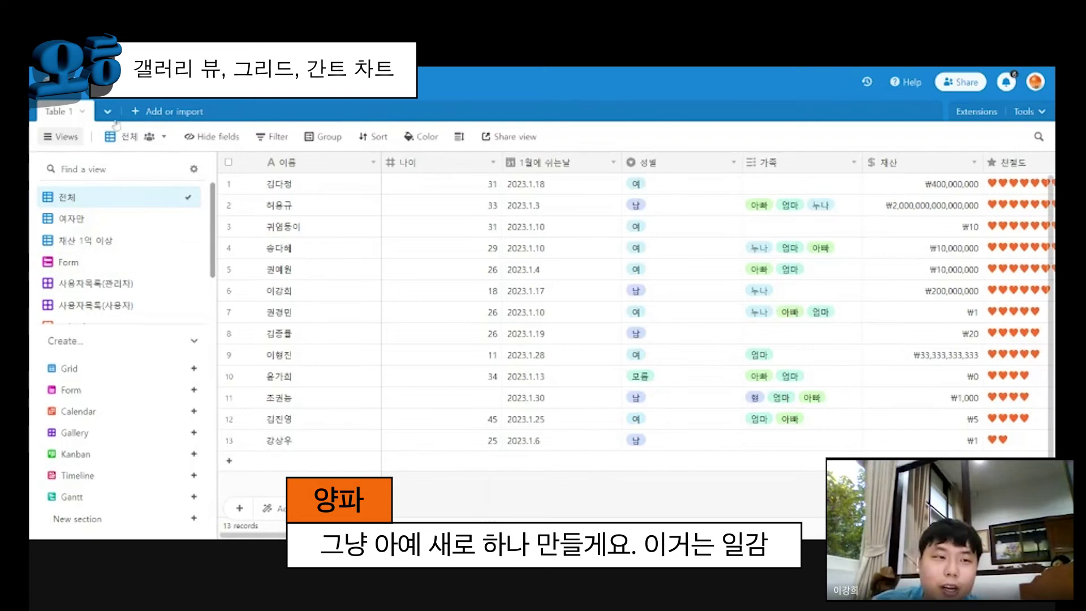
click(140, 120)
click(194, 148)
text(ㅇㅣㄹ가)
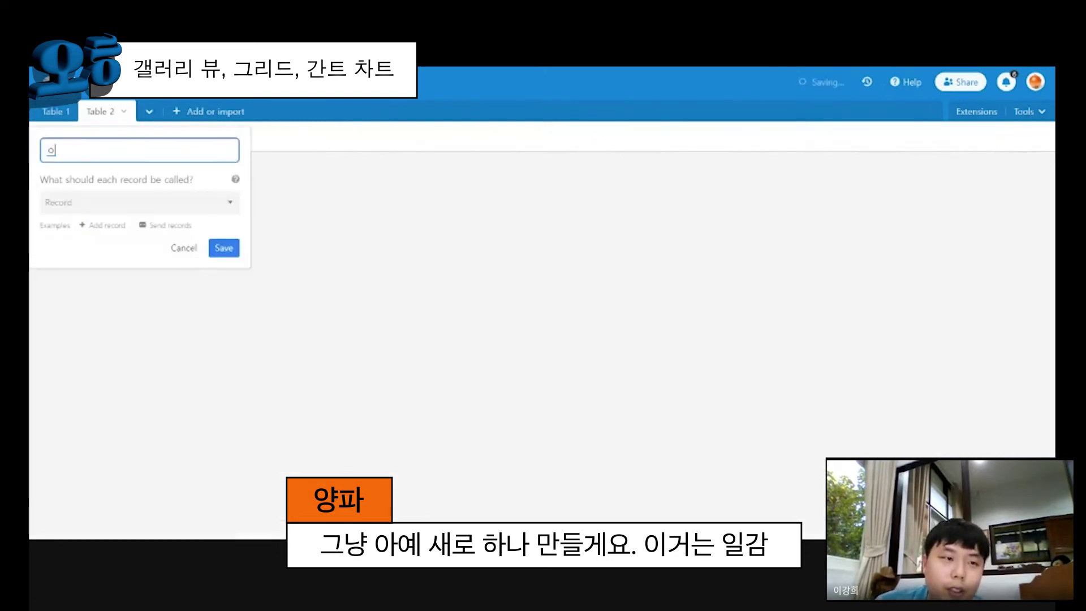
key(BackSpace)
key(BackSpace)
key(BackSpace)
text(이)
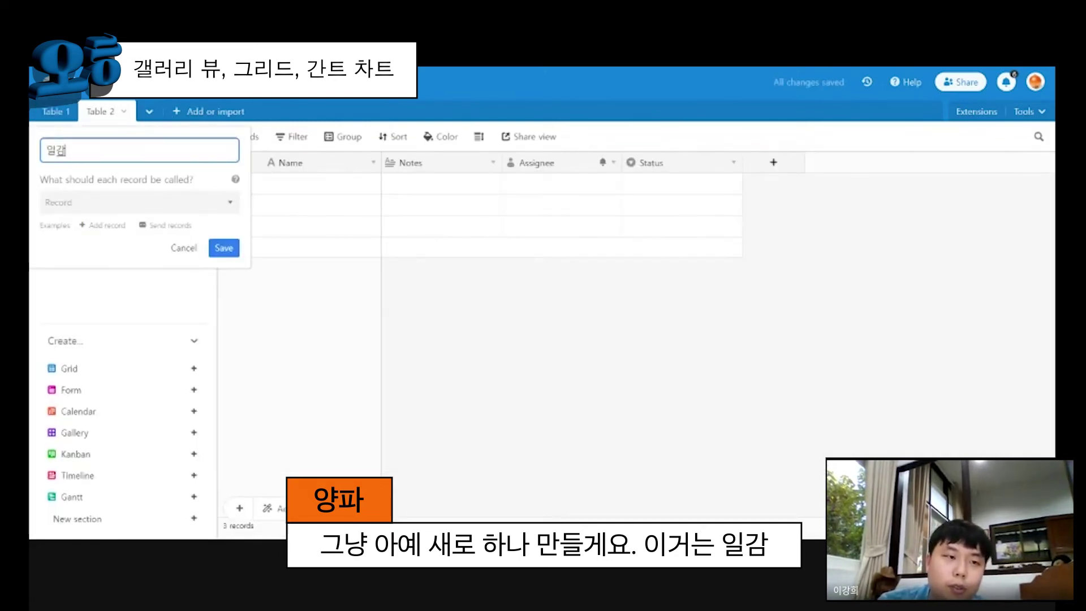
text(ㄹ감)
key(Return)
Delete the Notes and Assignee fields, leaving only Name and Status.
click(493, 162)
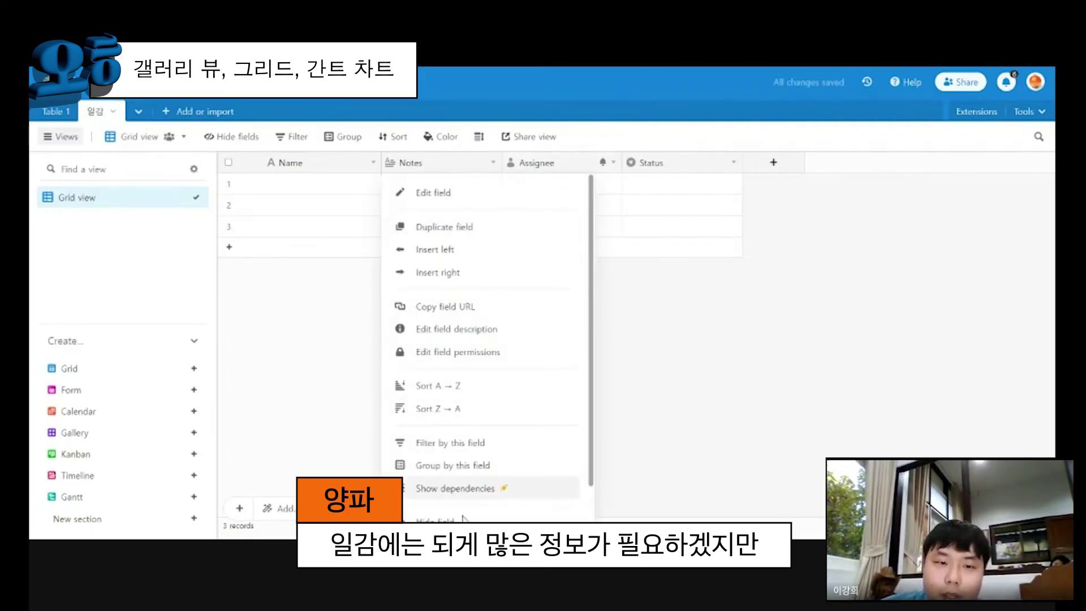
scroll(435, 396, down, 1)
click(435, 500)
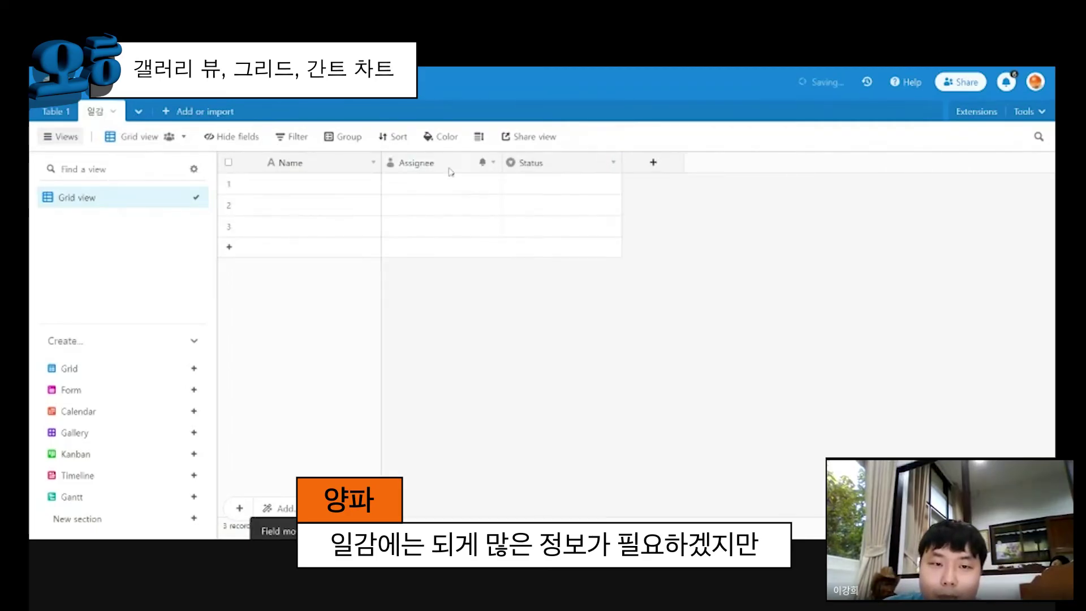
right_click(451, 170)
scroll(475, 452, down, 1)
click(438, 504)
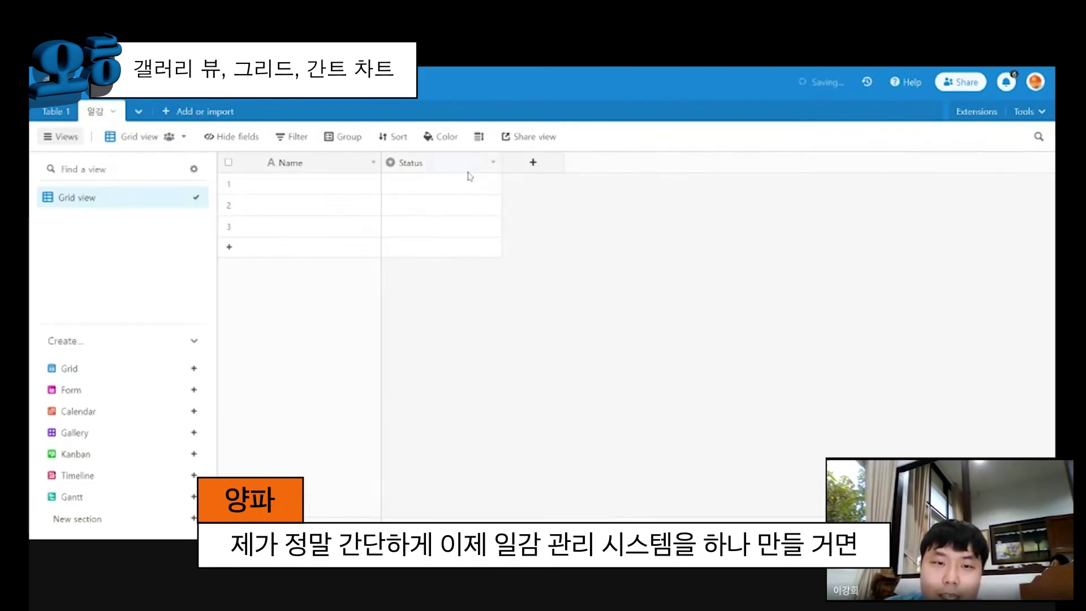
double_click(418, 163)
click(280, 374)
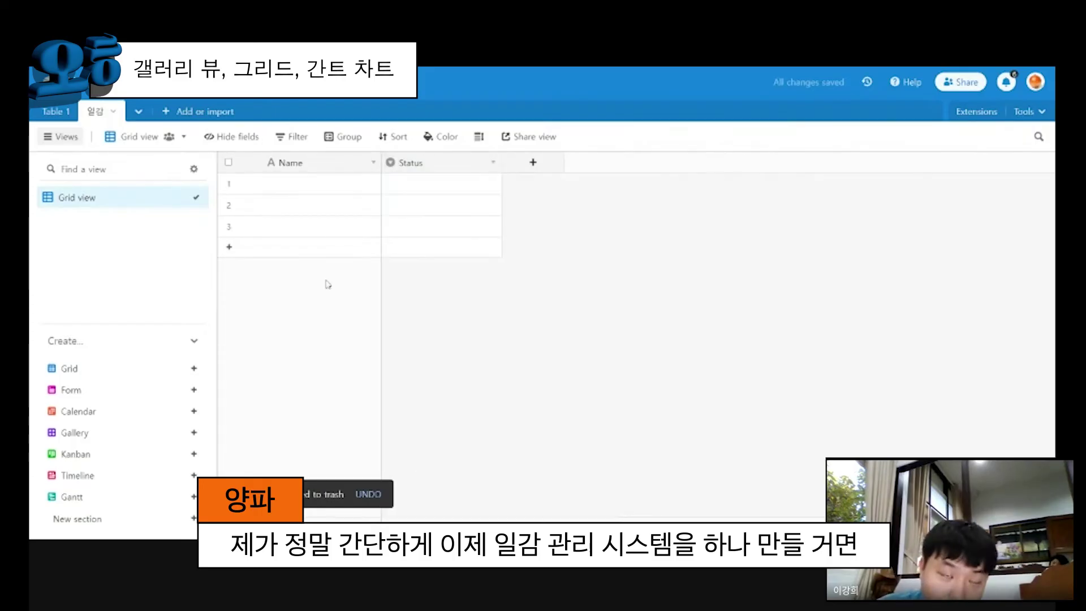
Name the three task rows 강아지 밥주기, 엄마 선물사기 and 돈 인출하기, leaving Status blank.
click(316, 182)
text(ㄱ)
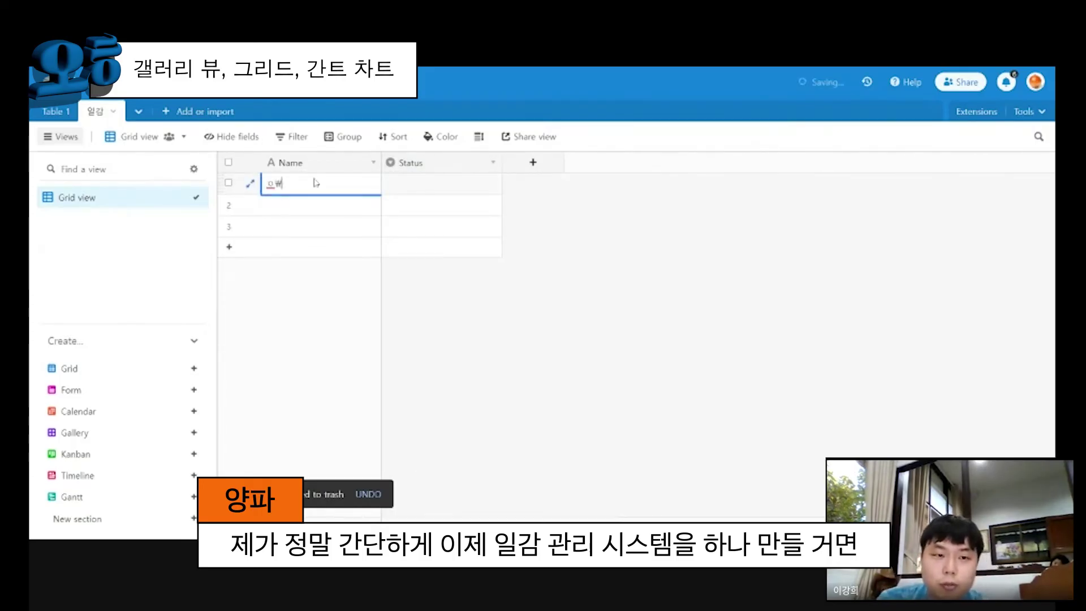
text(강아지 밥주기)
key(Return)
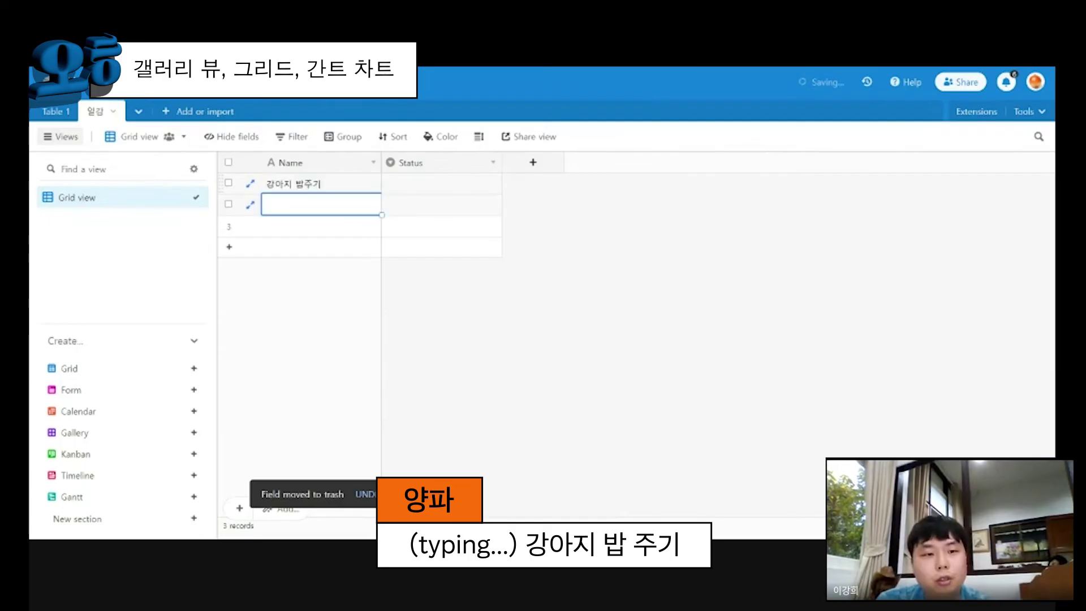
text(엄마 선)
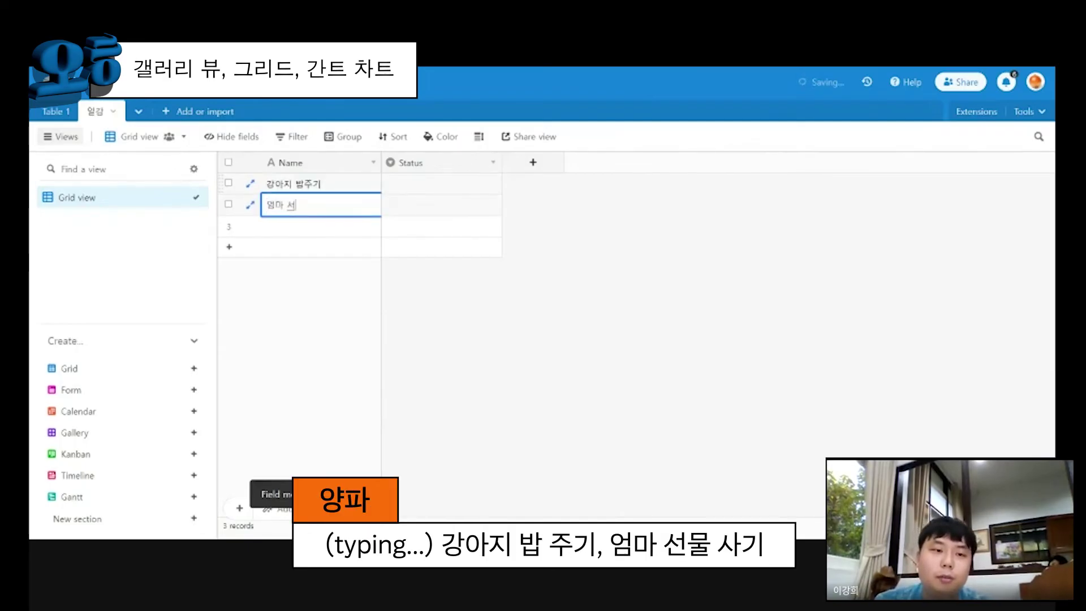
text(물사기)
key(Return)
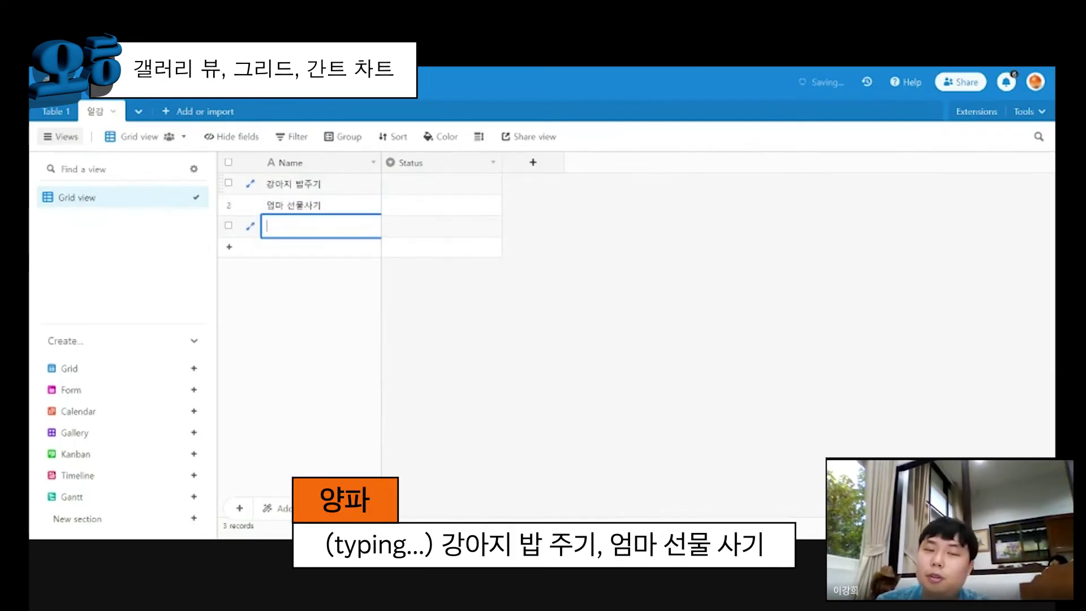
text(ㄷ)
text( 인출하기)
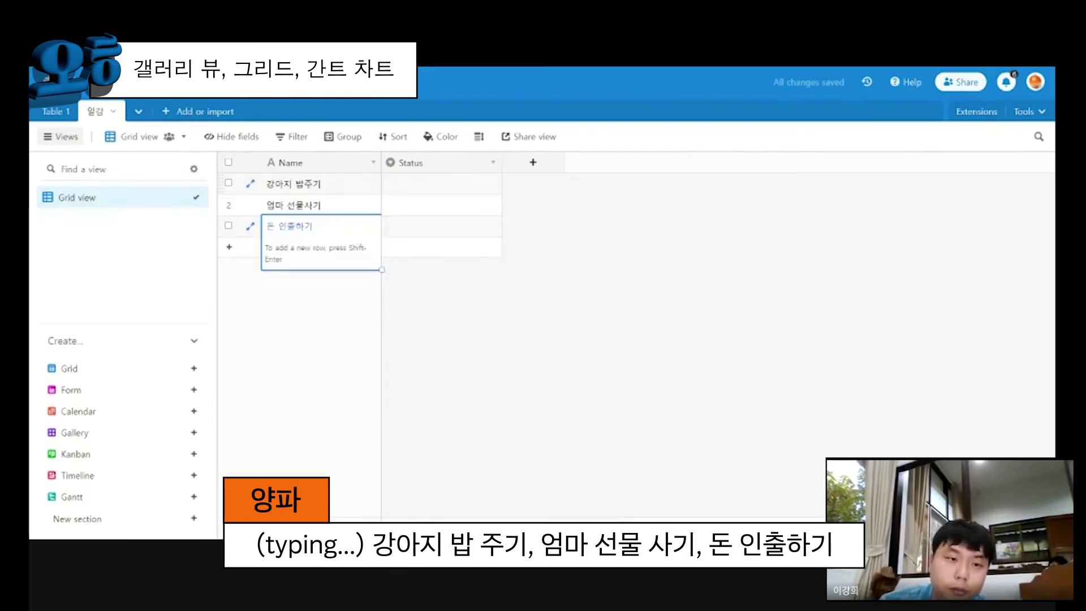
key(Return)
click(471, 182)
click(469, 181)
click(338, 327)
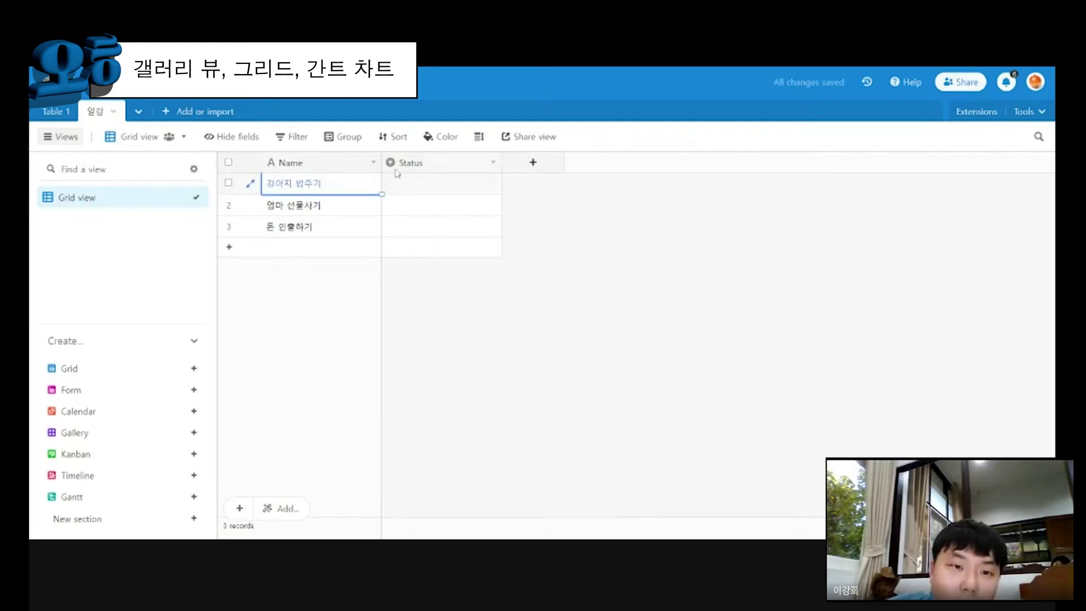
Save the Status field's single-select options Todo, In progress and Done.
double_click(464, 163)
click(435, 315)
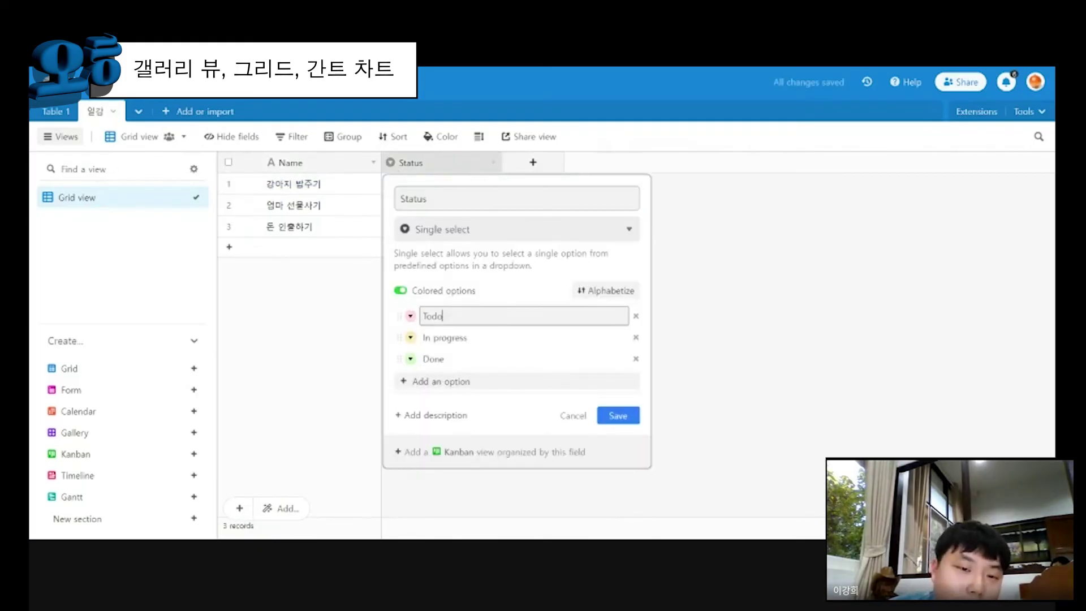
double_click(450, 337)
key(Tab)
click(618, 416)
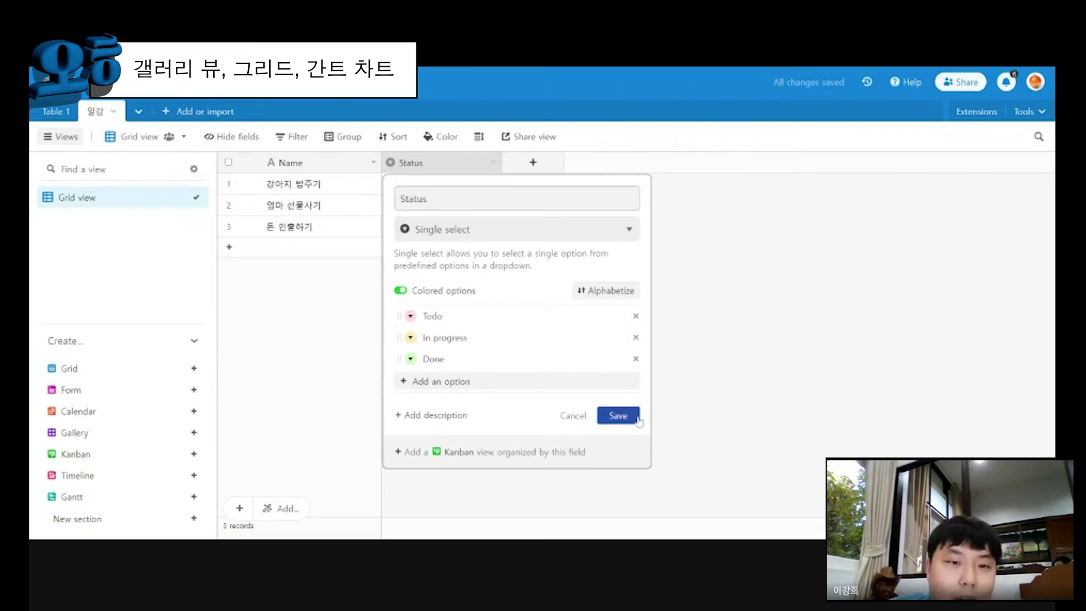
Create a Kanban view of the 일감 table grouped by the Status field.
click(119, 454)
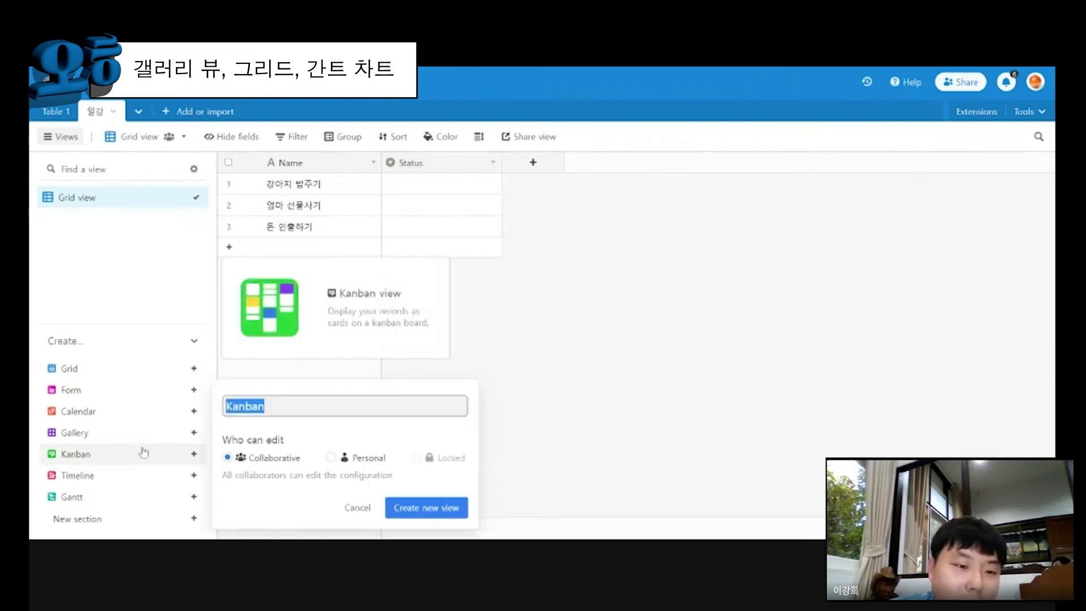
click(396, 512)
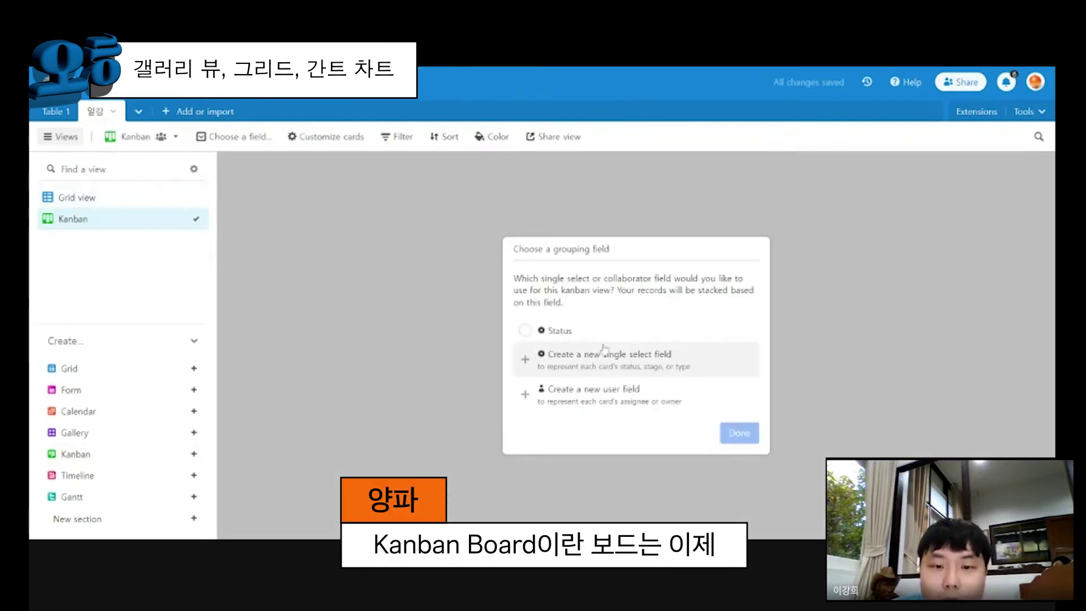
click(543, 330)
click(739, 434)
Place 강아지 밥주기 in Todo and 엄마 선물사기 in Done, then return to the grid.
drag(281, 212, 458, 376)
drag(505, 317, 856, 214)
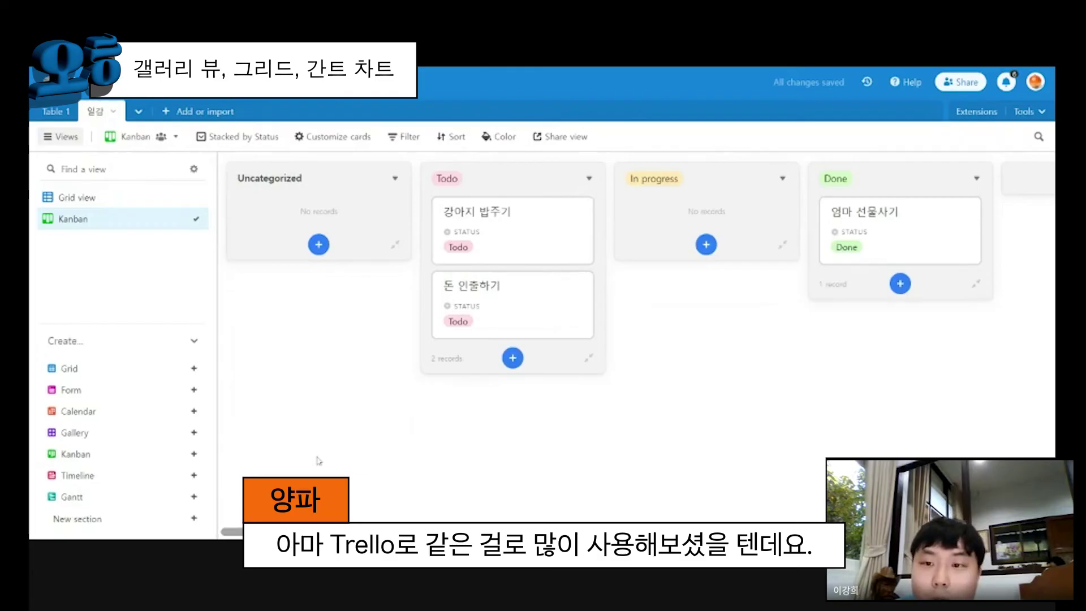
click(76, 197)
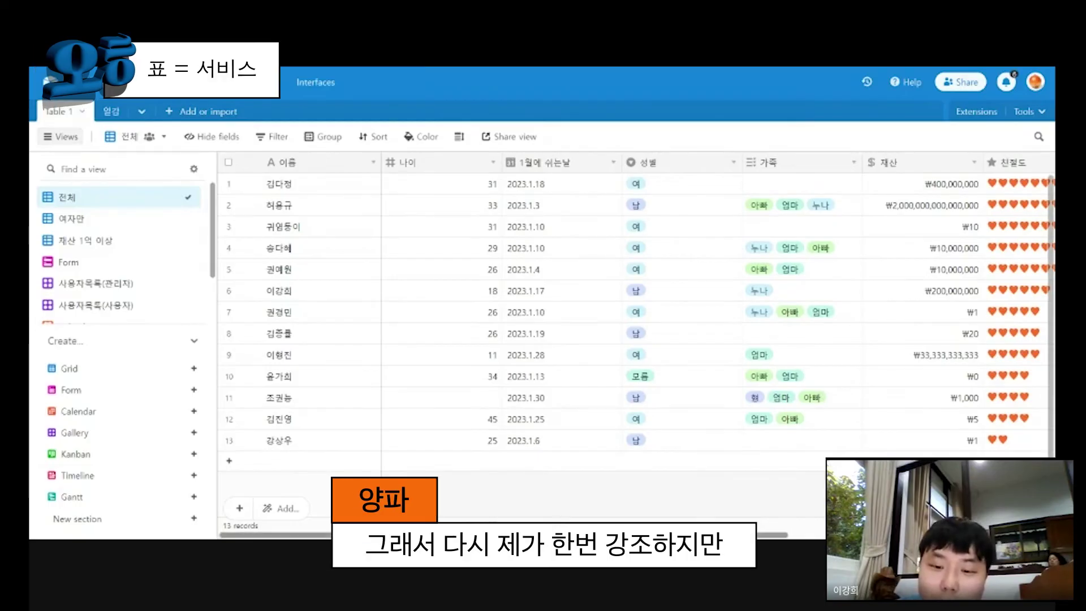
Move Table 1's Form view to the top of the sidebar view list.
scroll(812, 494, right, 5)
scroll(813, 494, left, 4)
scroll(813, 494, right, 5)
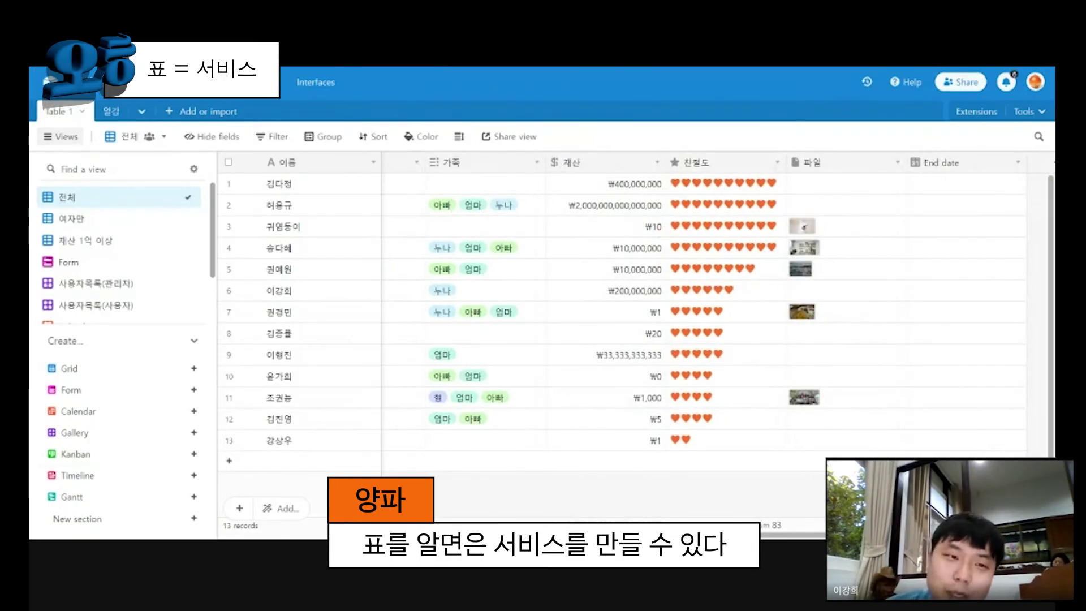
scroll(632, 280, left, 8)
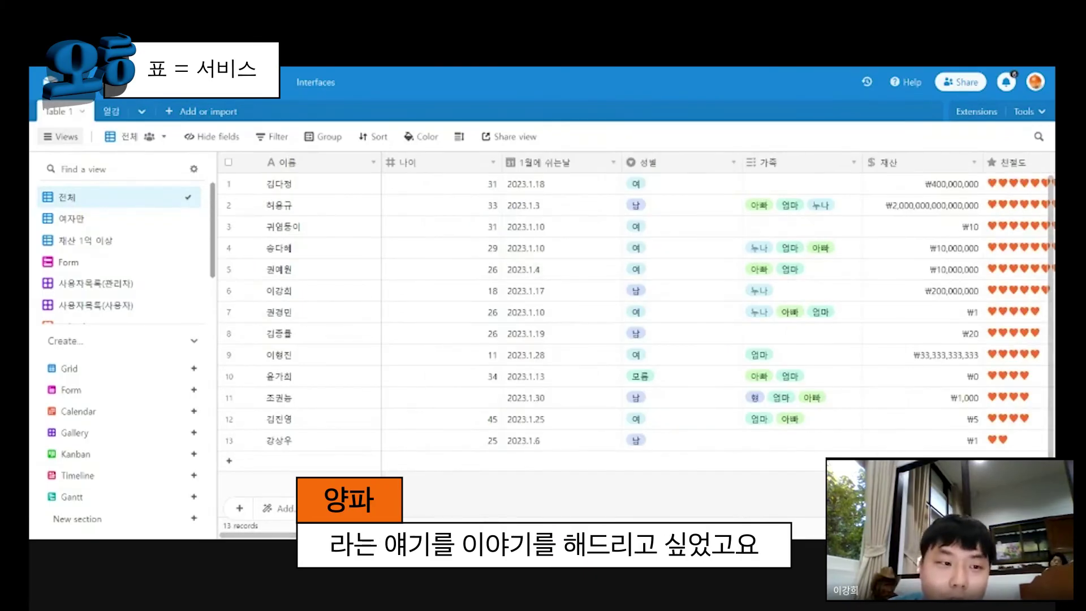
mouse_move(191, 264)
drag(191, 264, 194, 199)
mouse_move(191, 198)
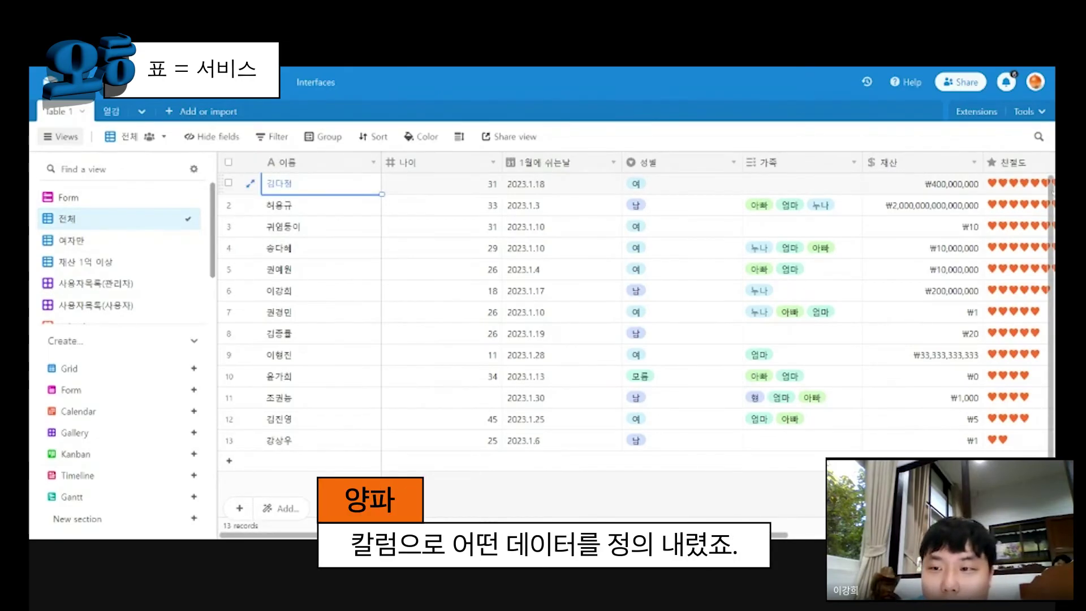
Open the Form view showing the 이름, 나이, 성별, 가족, 재산 and 친절도 fields.
click(363, 210)
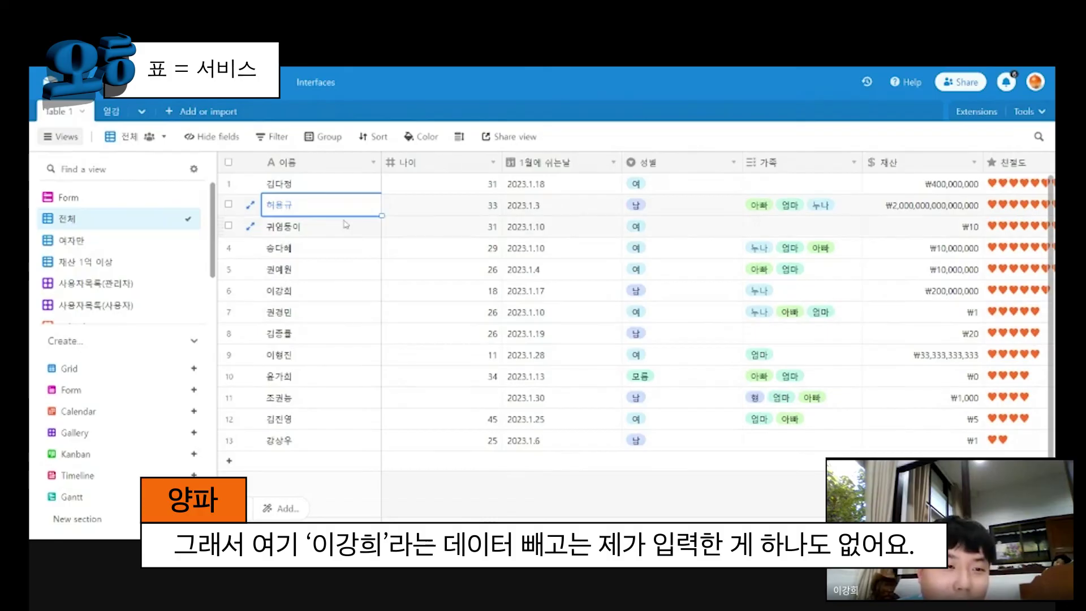
click(118, 197)
scroll(484, 324, down, 7)
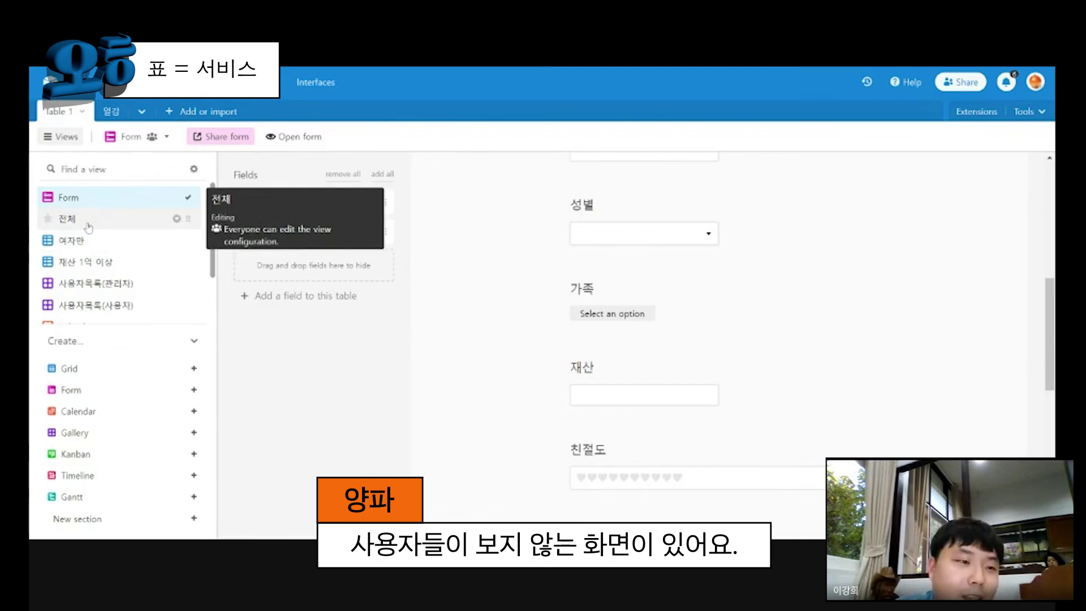
click(100, 210)
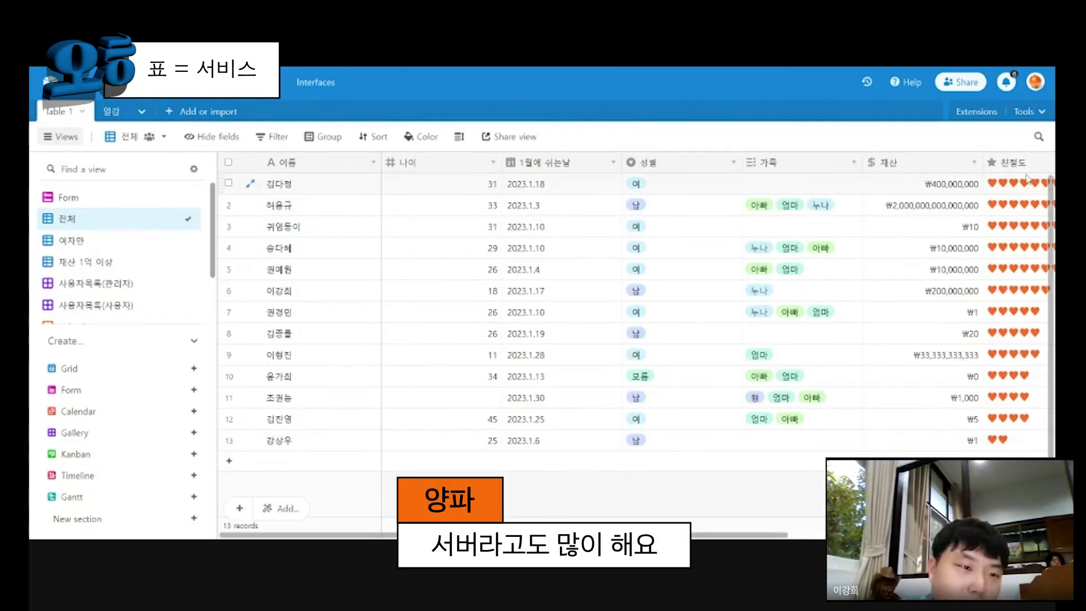
click(68, 197)
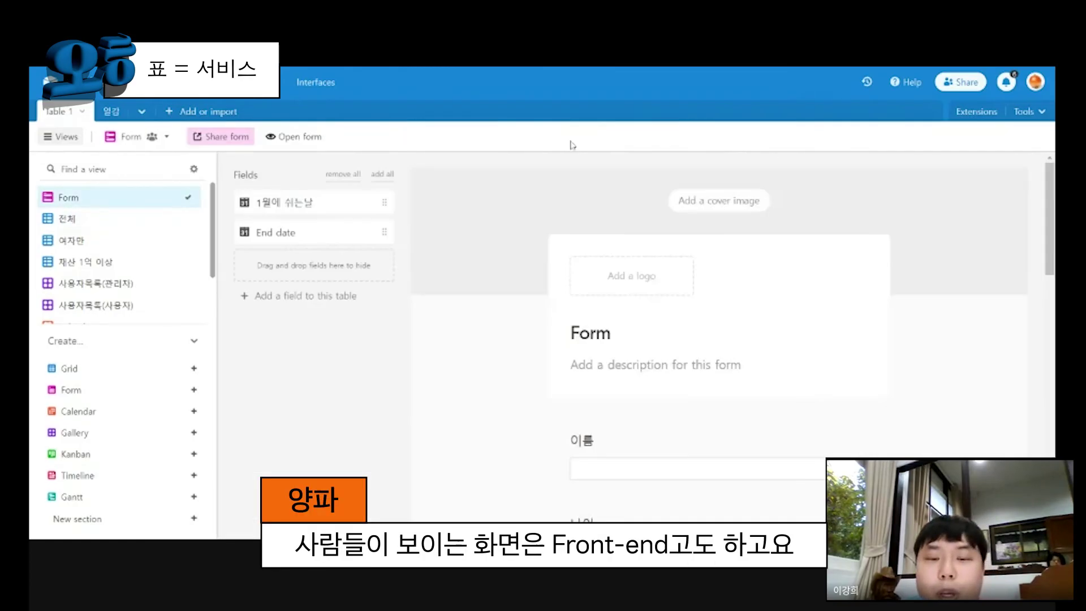
scroll(543, 326, down, 1)
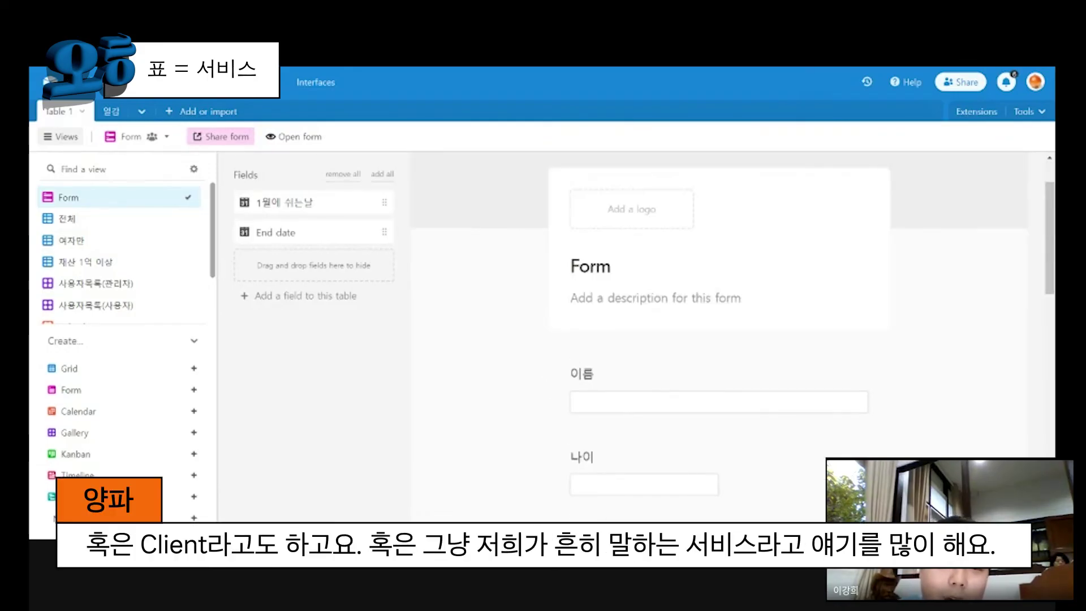
scroll(547, 374, down, 3)
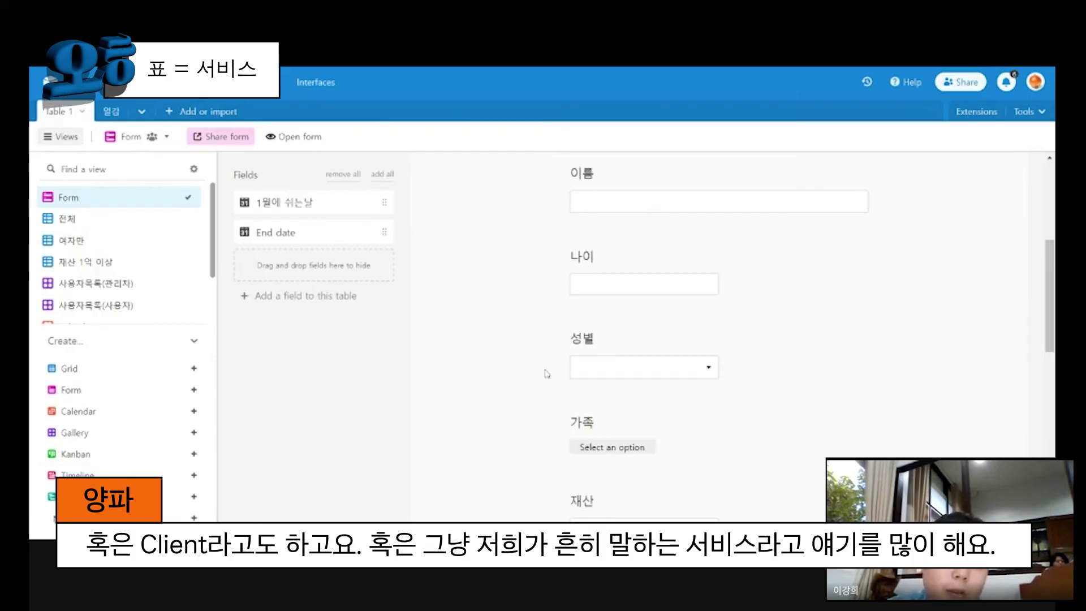
scroll(547, 374, up, 4)
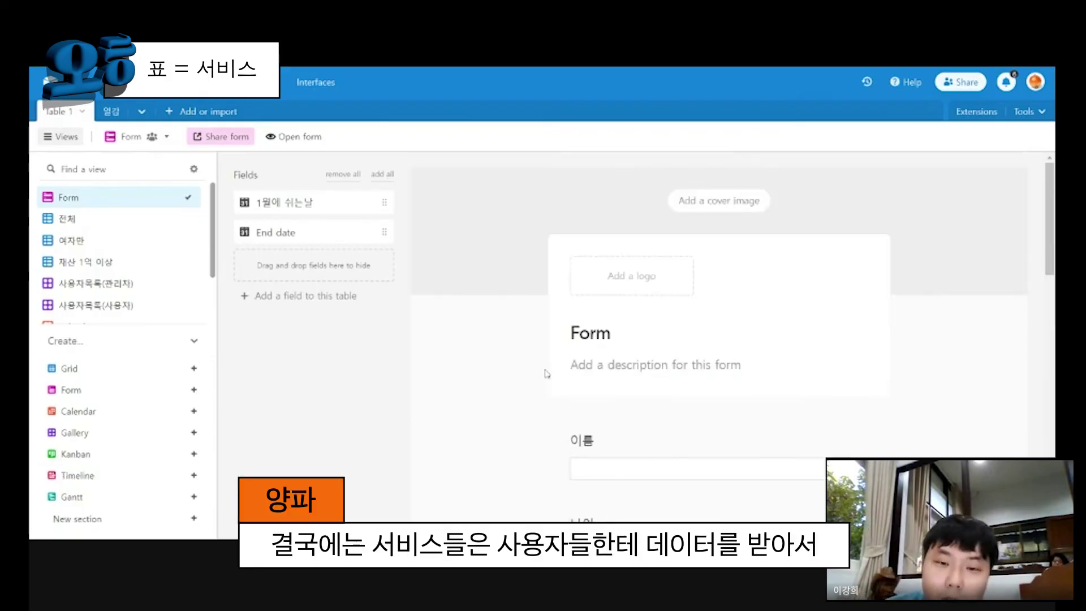
scroll(547, 373, down, 2)
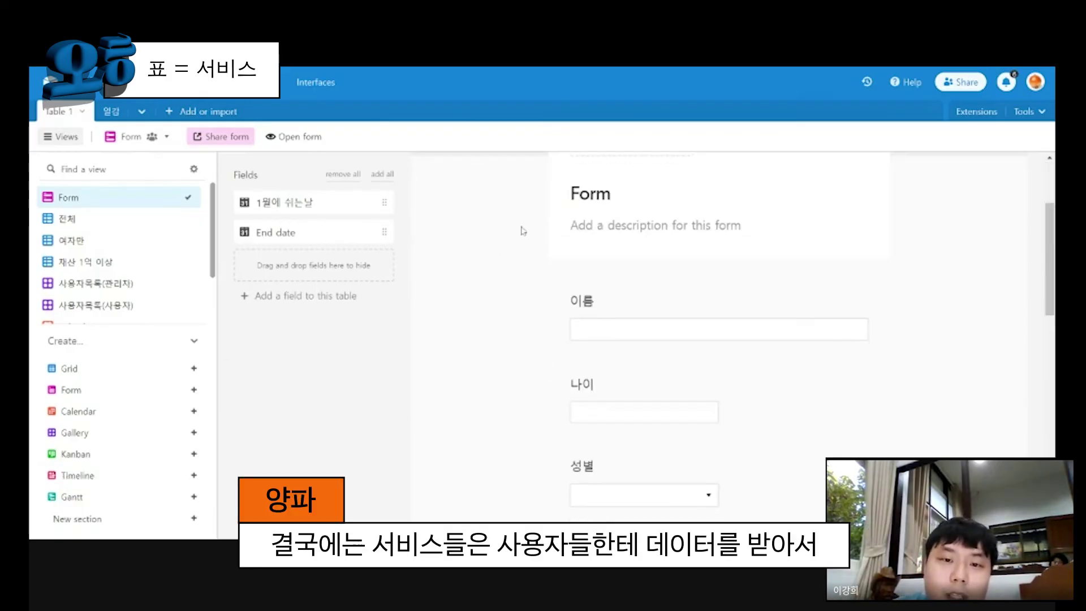
scroll(526, 215, down, 2)
click(644, 284)
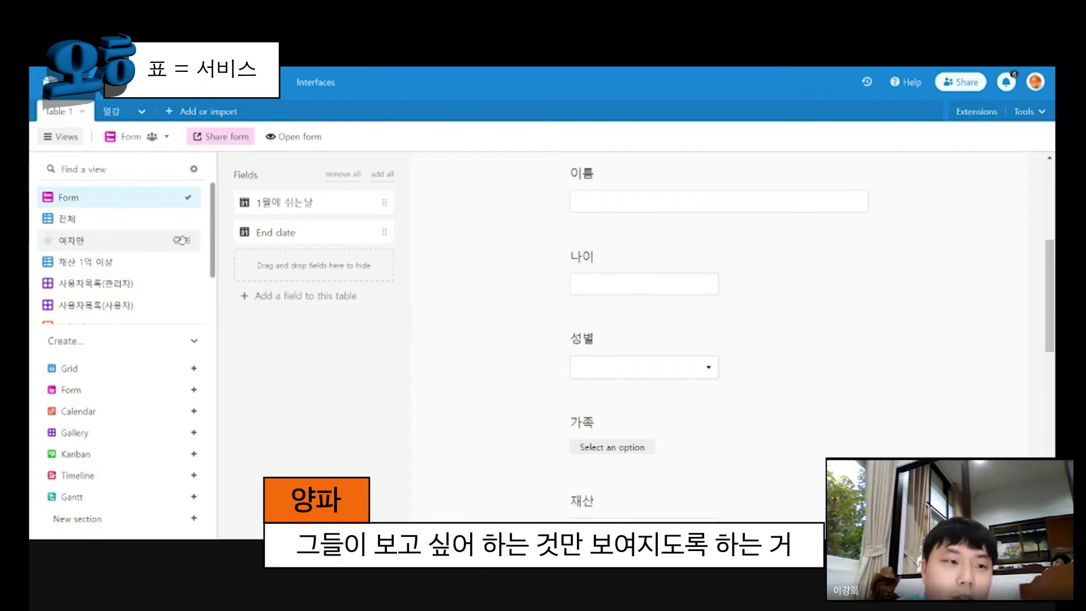
scroll(148, 226, down, 2)
click(148, 241)
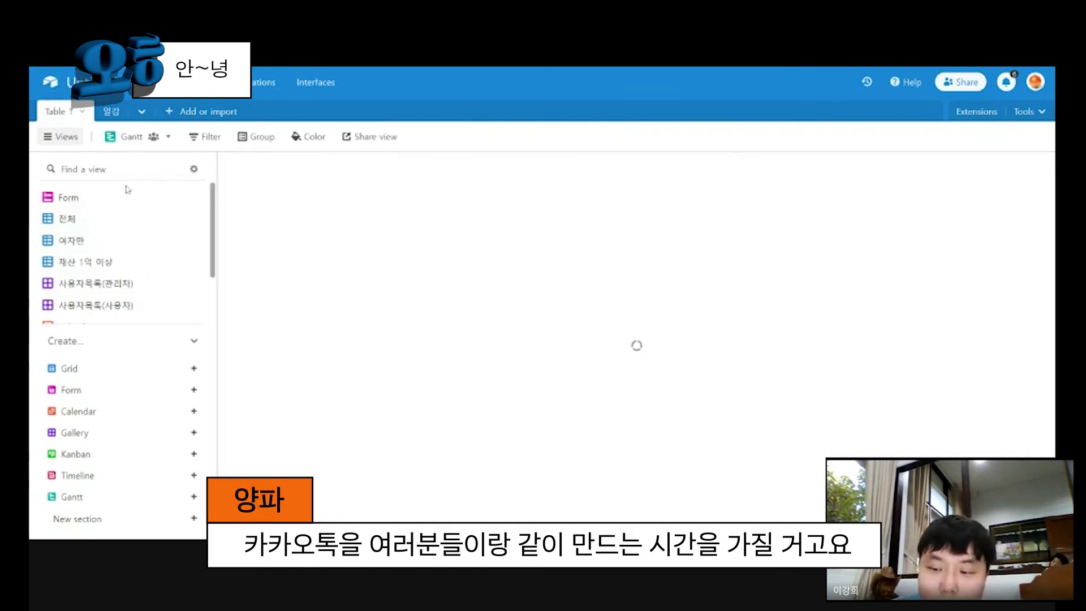
click(127, 195)
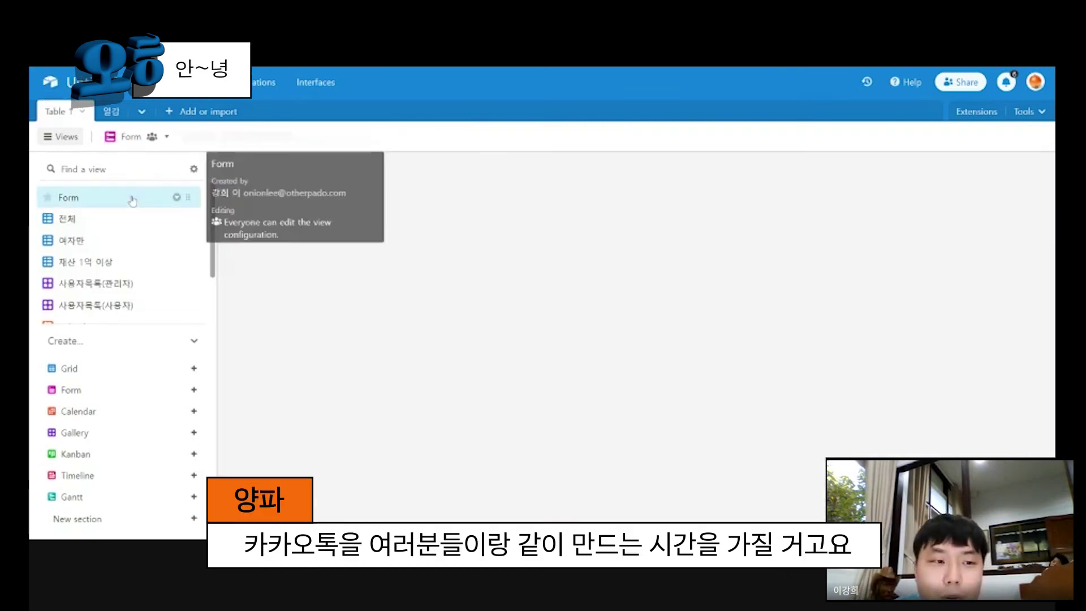